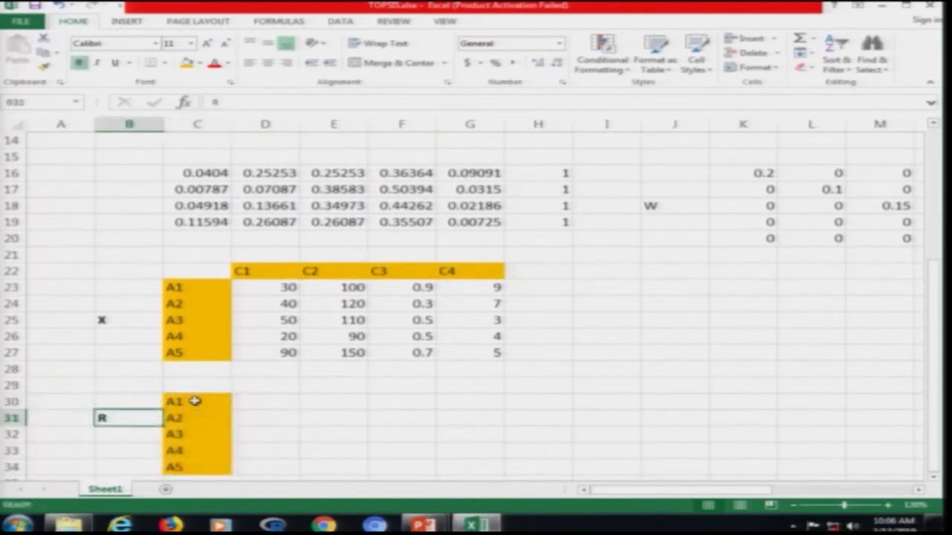
Step: Move the R label from B31 to B32, next to row label A3 of the lower table
left_click_drag(127, 426, 128, 442)
left_click(197, 434)
Step: Fill the header cells C1 to C4 of matrix X (D22:G22) with the standard light green color
key("Up")
key("Up")
key("Up")
key("Up")
key("Up")
key("Up")
key("Up")
key("Up")
key("Up")
key("Up")
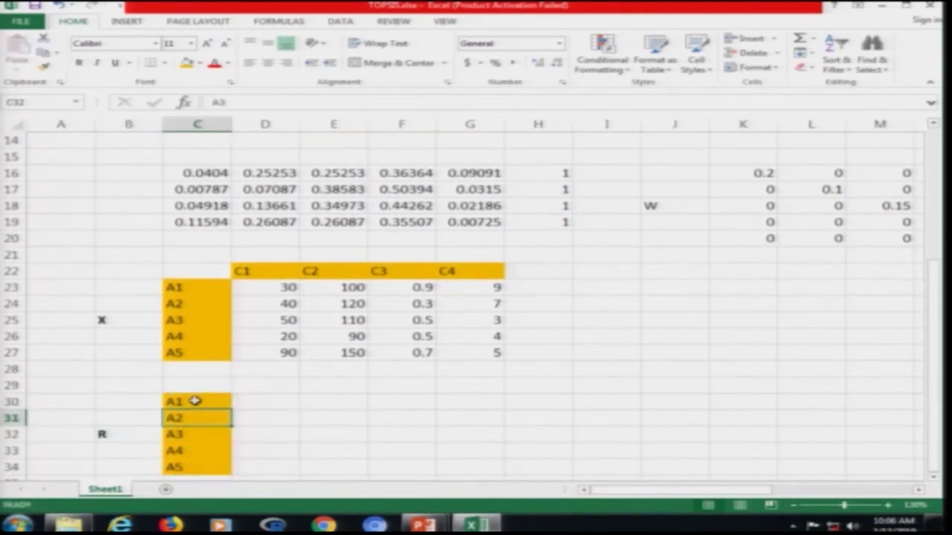
key("Right")
key("shift+Right")
key("shift+Right")
key("shift+Right")
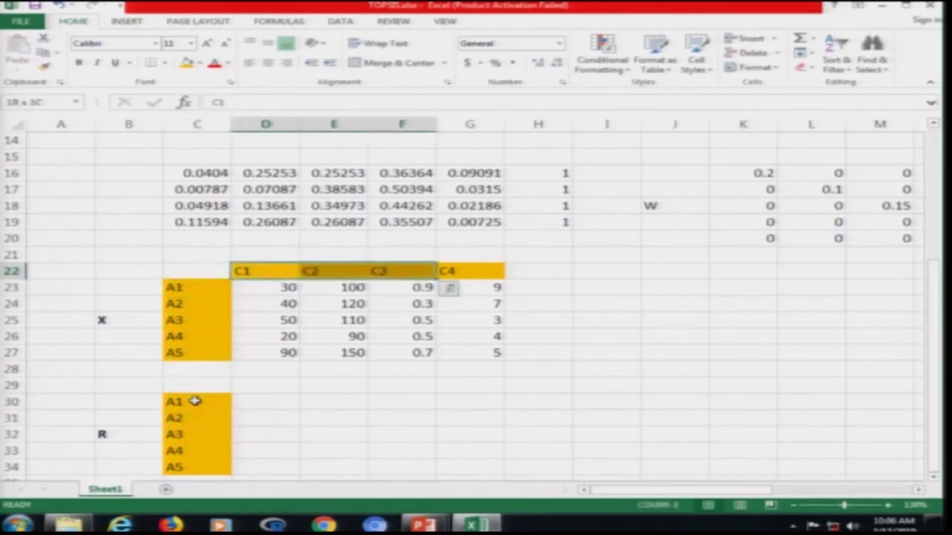
key("ctrl+q")
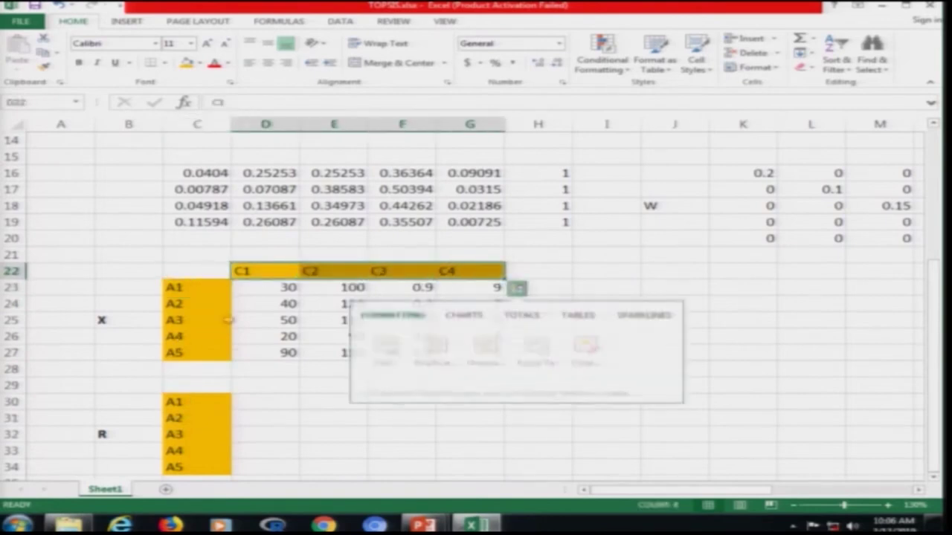
left_click(195, 63)
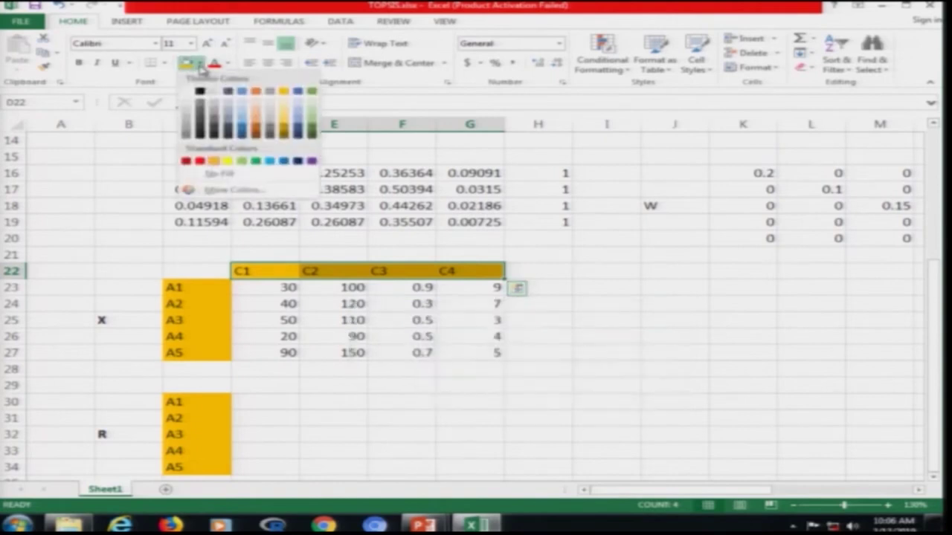
left_click(243, 161)
key("ctrl+q")
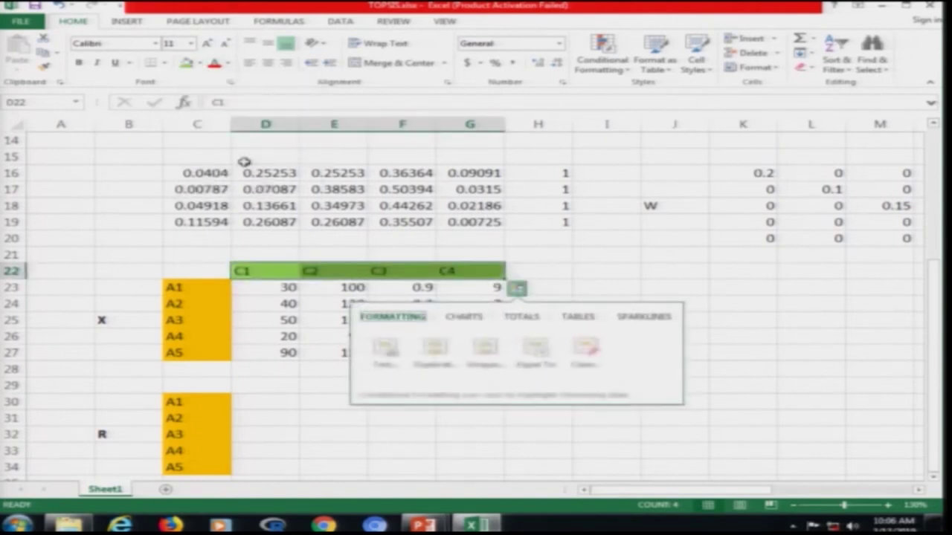
key("Escape")
Step: Copy the green headers C1 to C4 of matrix X into D29:G29 above the R table
key("shift+Right")
key("shift+Right")
key("shift+Right")
key("ctrl+c")
key("Down")
key("Down")
key("Down")
key("Down")
key("Down")
key("Down")
key("Down")
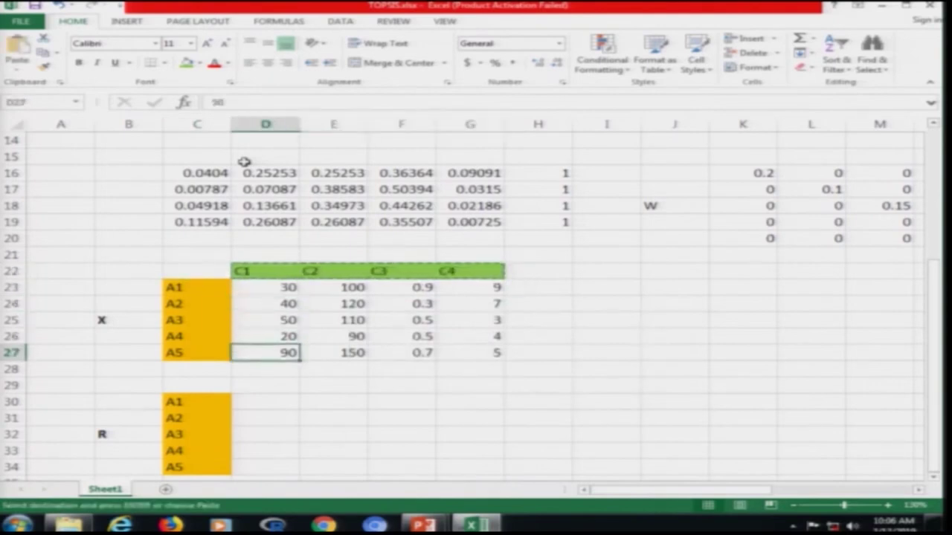
key("ctrl+v")
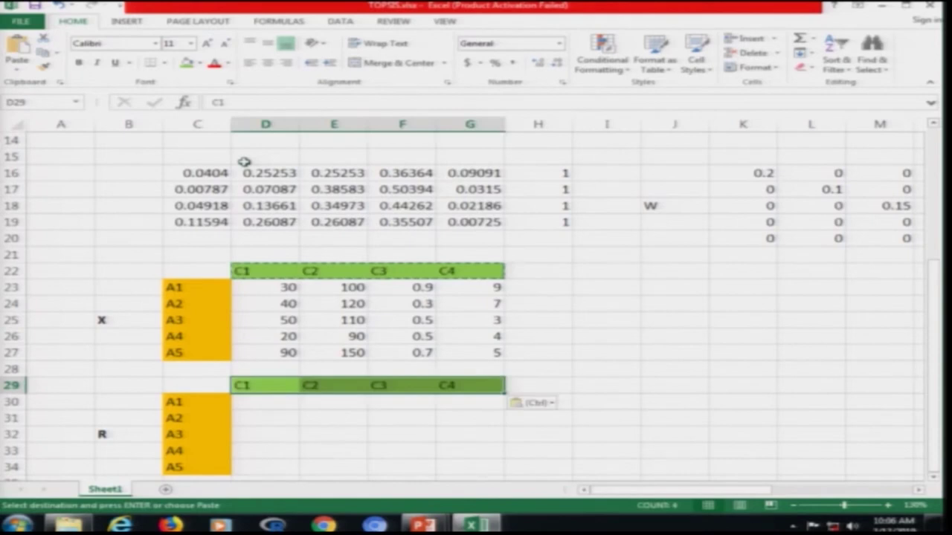
Step: Begin the normalization formula for A1 under C1 in cell D30 with =D23^2
key("Down")
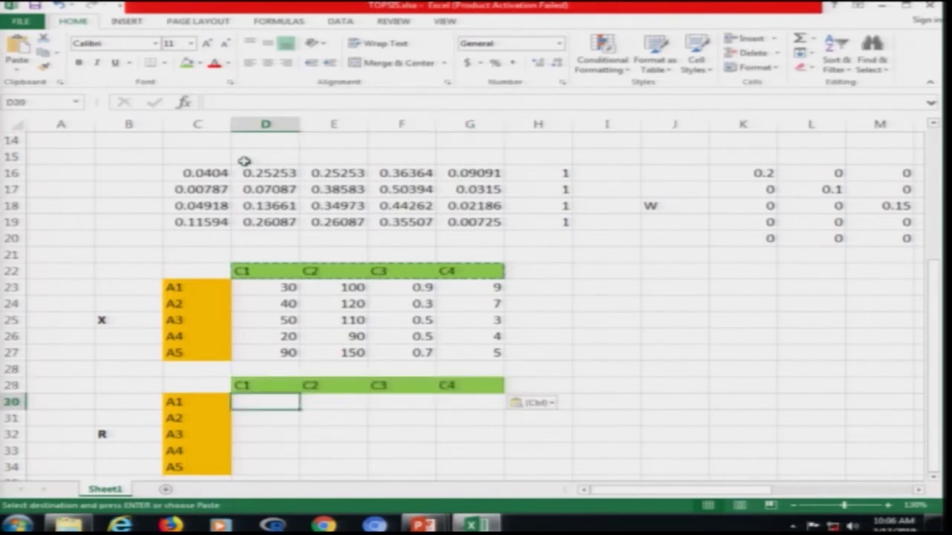
type("=")
key("Up")
key("Up")
key("Up")
key("Up")
key("Up")
key("Up")
key("Up")
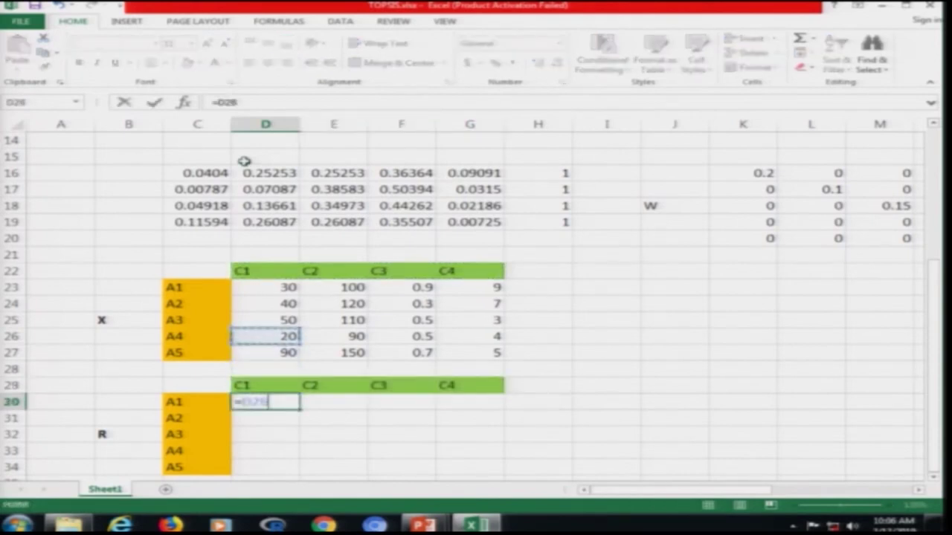
type("^2")
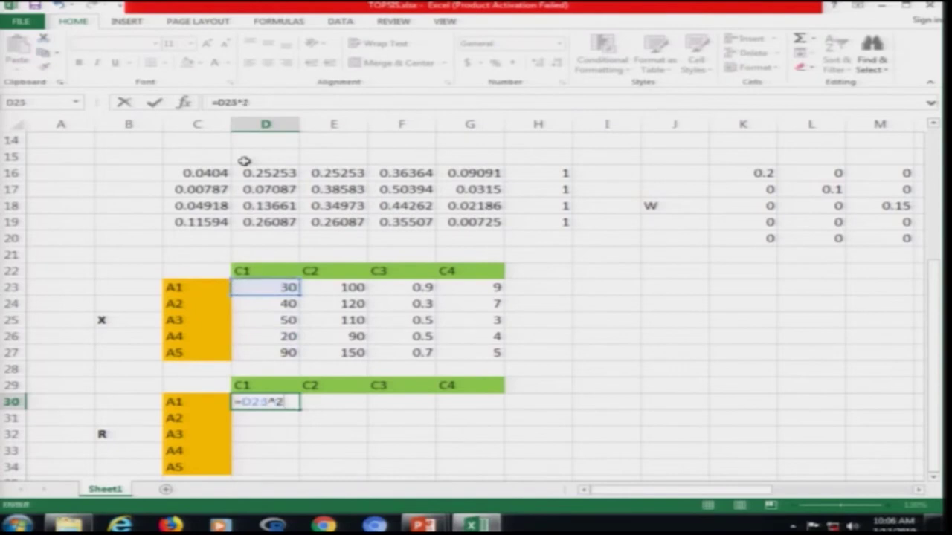
Step: Switch to the PowerPoint slide show to check the VIKOR normalized decision matrix formula, and return to the Excel workbook
key("alt+Tab")
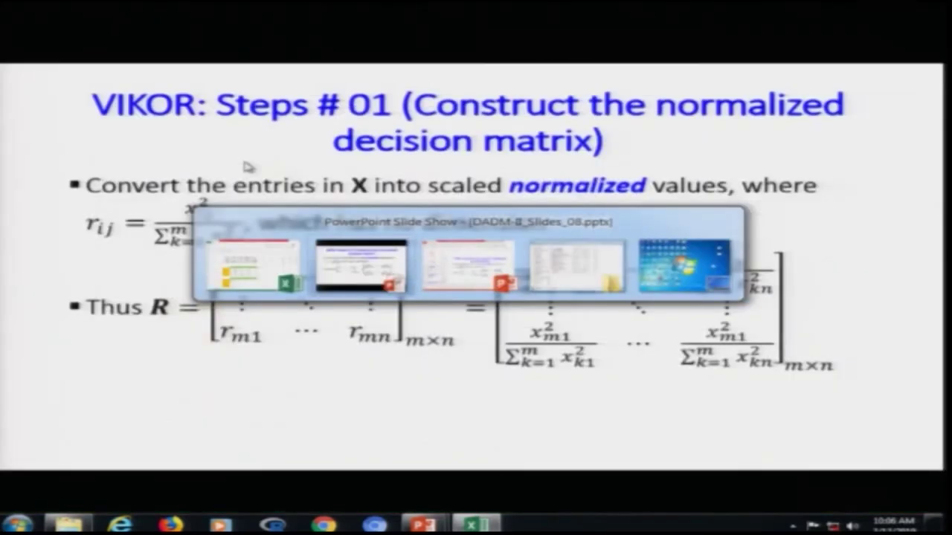
key("Right")
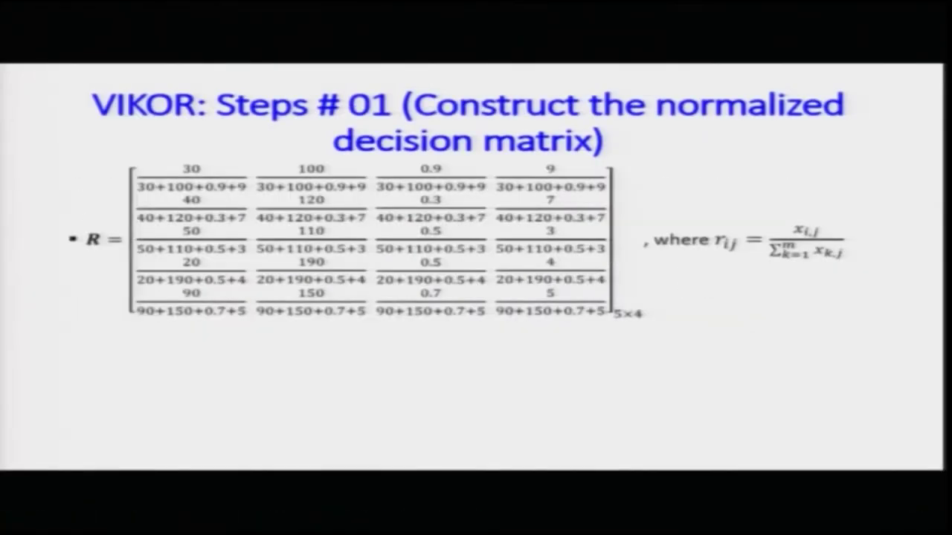
key("Left")
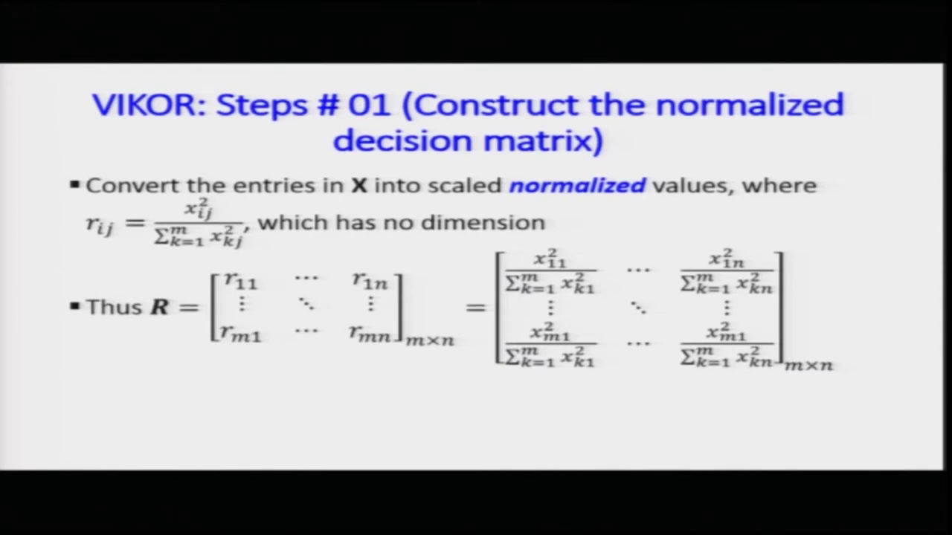
key("alt+Tab")
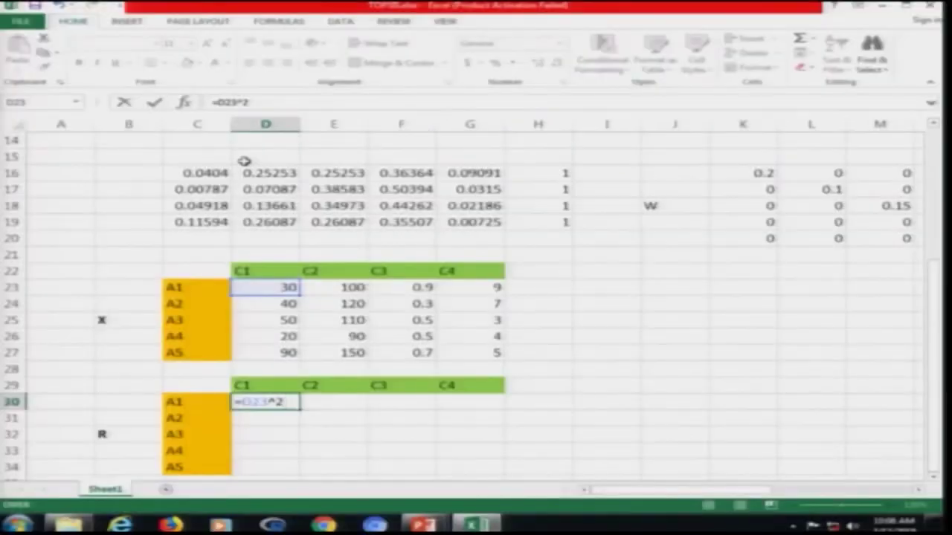
Step: Extend the D30 formula with a division by a SUM whose first terms are D23^2+E23^2
type("/sum(")
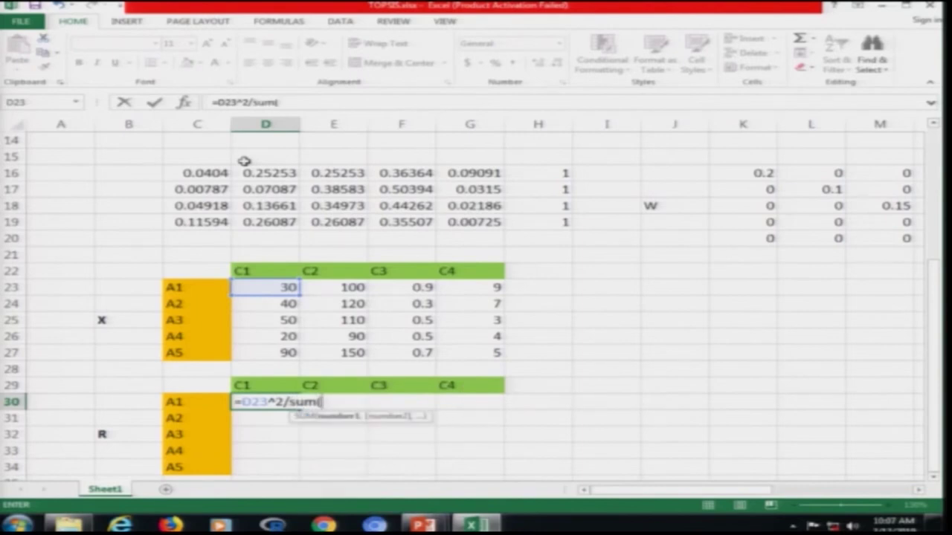
key("Up")
key("Up")
key("Up")
key("Up")
key("Up")
key("Up")
key("Up")
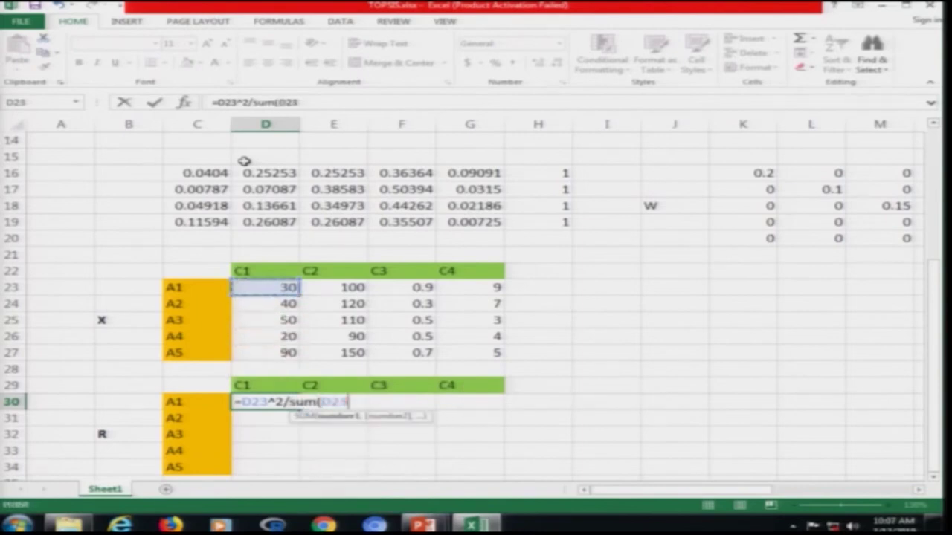
type("^2+")
key("Up")
key("Up")
key("Up")
key("Up")
key("Up")
key("Up")
key("Up")
key("Right")
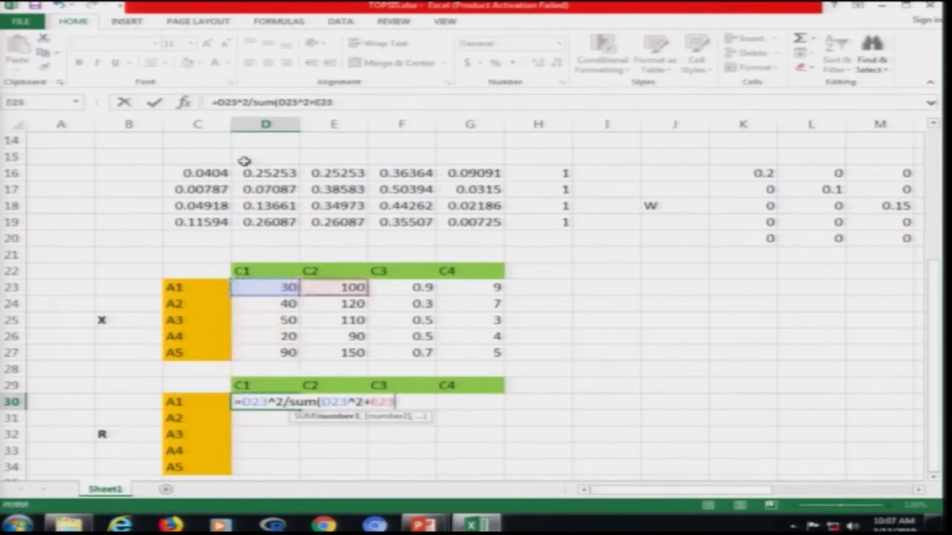
type("^2+")
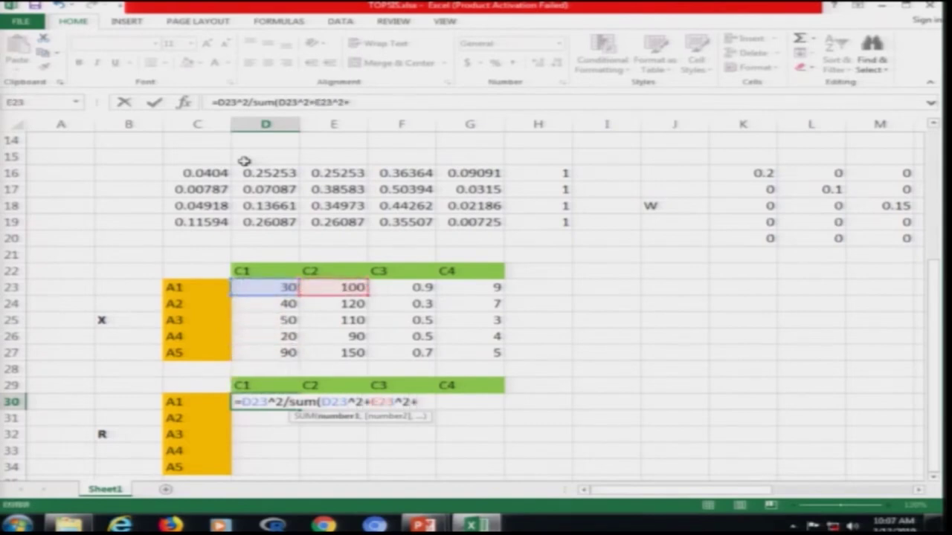
Step: Complete the SUM in D30 by adding F23^2 and G23^2, close the parenthesis and commit the formula
key("Up")
key("Up")
key("Up")
key("Up")
key("Up")
key("Up")
key("Up")
key("Right")
key("Right")
key("Right")
key("Left")
type("^2+")
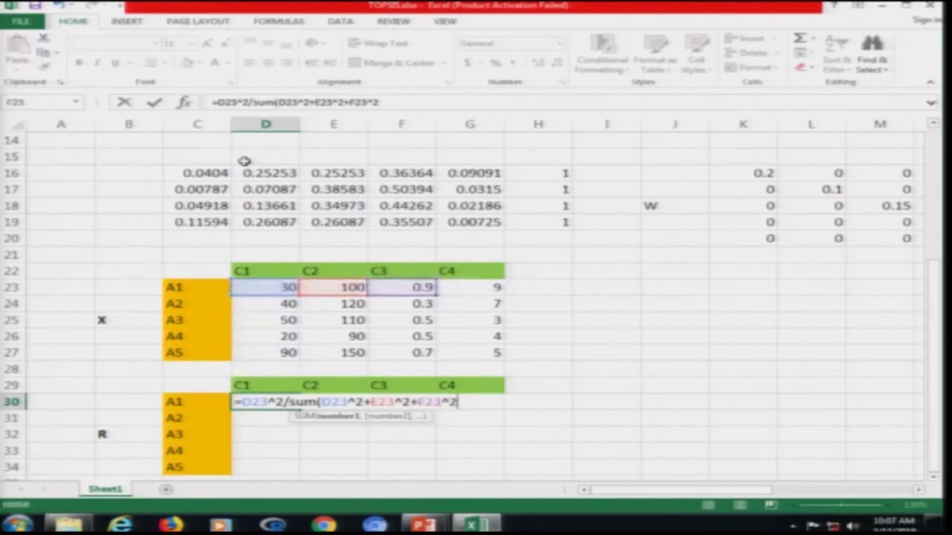
key("Up")
key("Up")
key("Up")
key("Up")
key("Up")
key("Up")
key("Up")
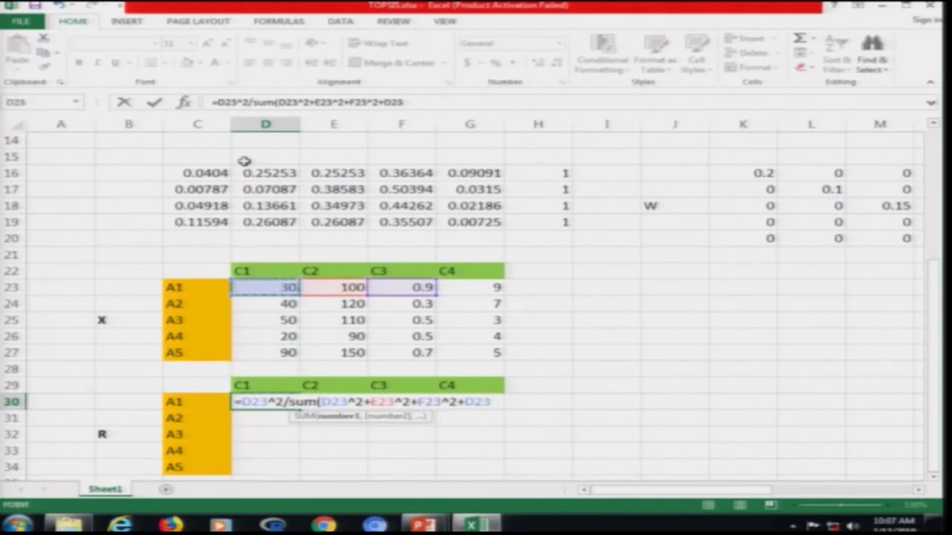
key("Right")
key("Right")
key("Right")
type("^2)")
key("Return")
Step: Open the D30 formula for editing at the first reference inside the SUM
key("Up")
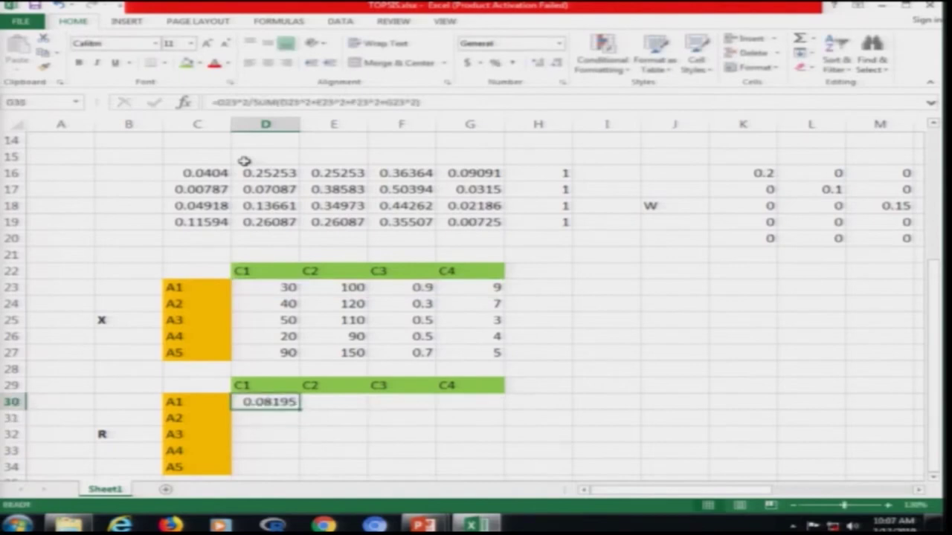
key("F2")
key("ctrl+Left")
key("ctrl+Left")
key("ctrl+Left")
key("ctrl+Left")
key("ctrl+Left")
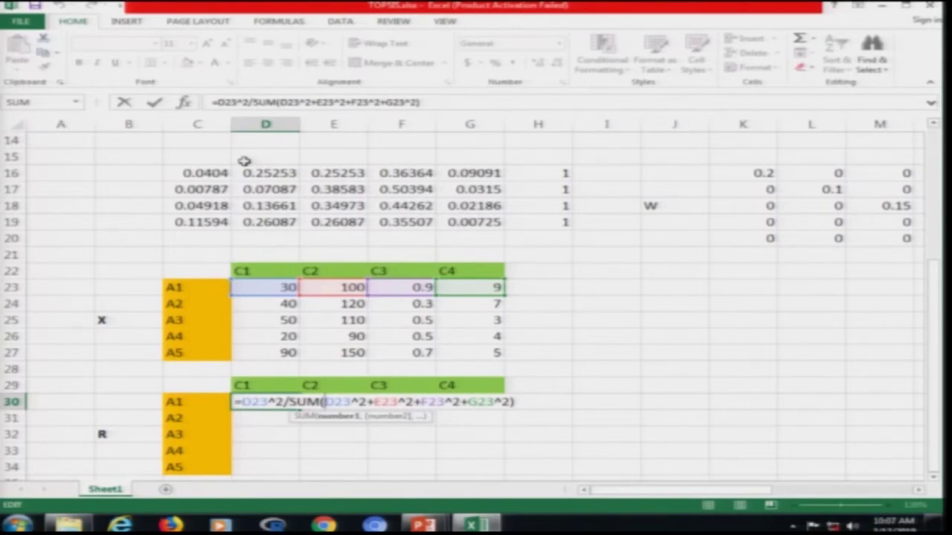
key("Right")
type("$")
key("Right")
key("Right")
key("Right")
key("Right")
key("Right")
key("Right")
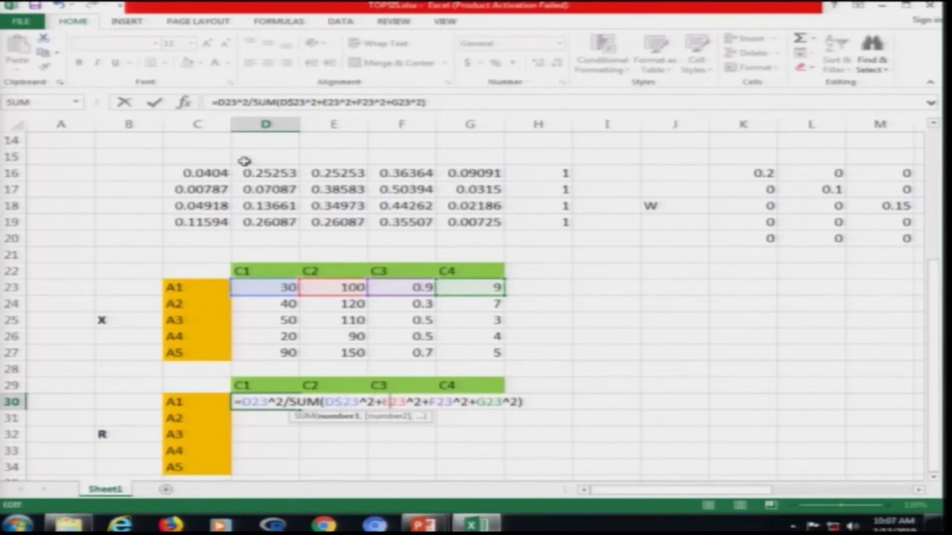
key("Left")
key("Left")
key("Left")
key("Left")
key("Left")
key("Left")
key("BackSpace")
key("Left")
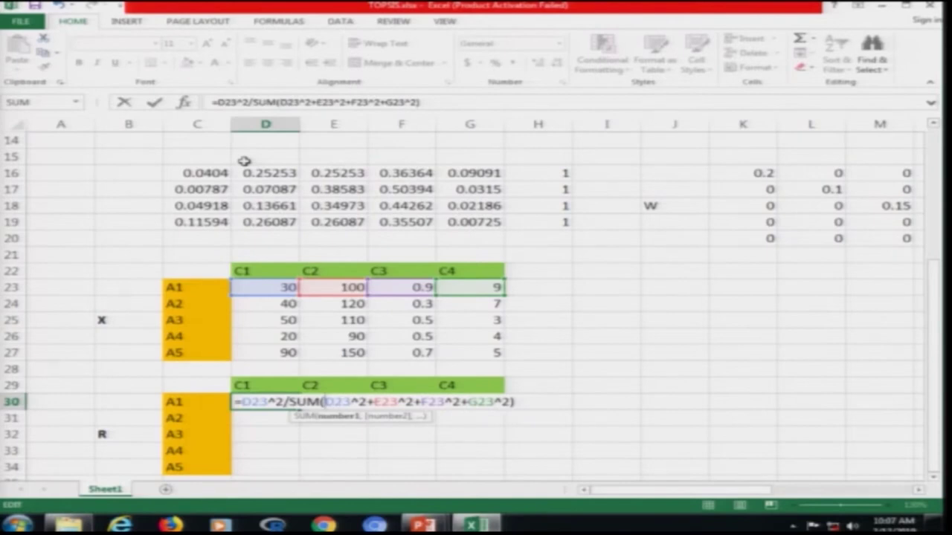
Step: Lock row 23 of the first two SUM references in D30, making them D$23 and E$23
key("Right")
type("$")
key("Right")
key("Right")
key("Right")
key("Right")
key("Right")
key("Right")
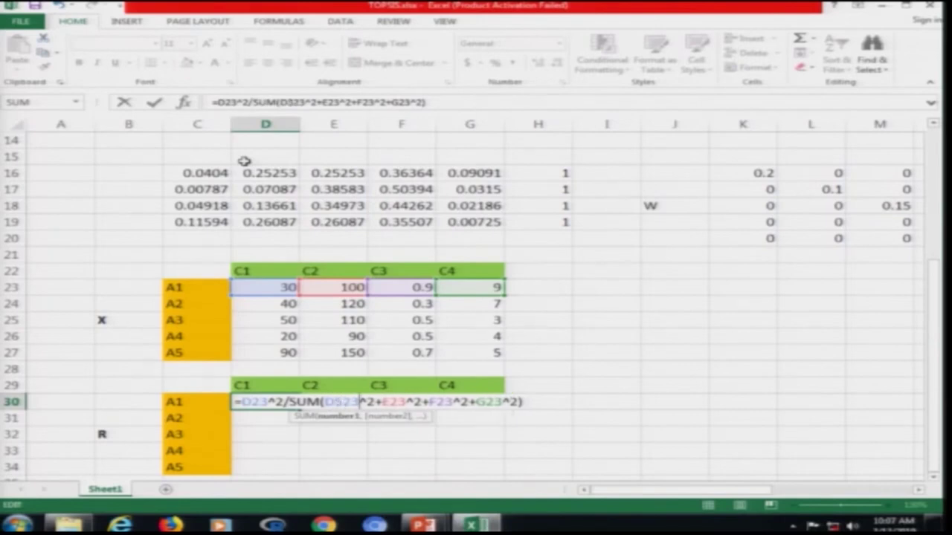
type("$")
Step: Lock row 23 of the last two SUM references as F$23 and G$23 and commit the D30 formula
key("Right")
key("Right")
key("Right")
key("Right")
key("Right")
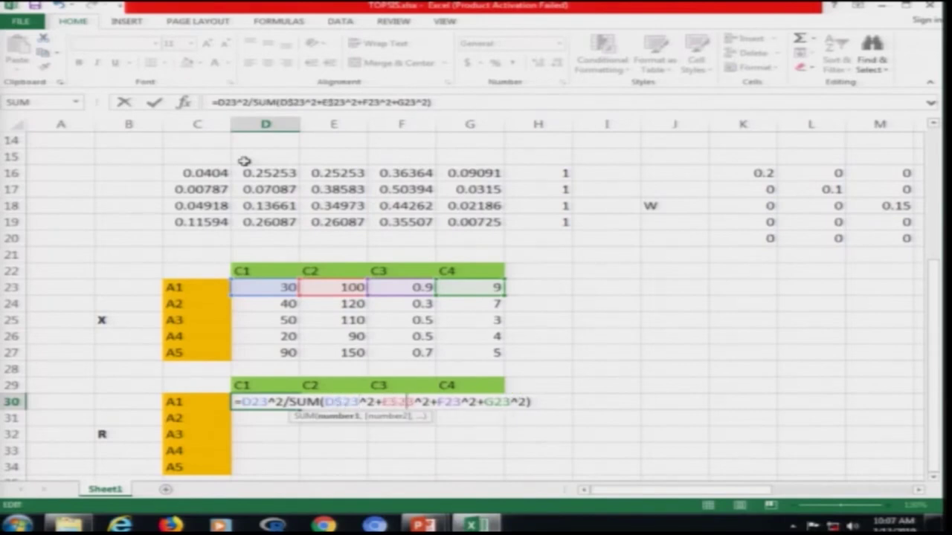
key("Right")
type("$")
key("Right")
key("Right")
key("Right")
key("Right")
key("Right")
key("Right")
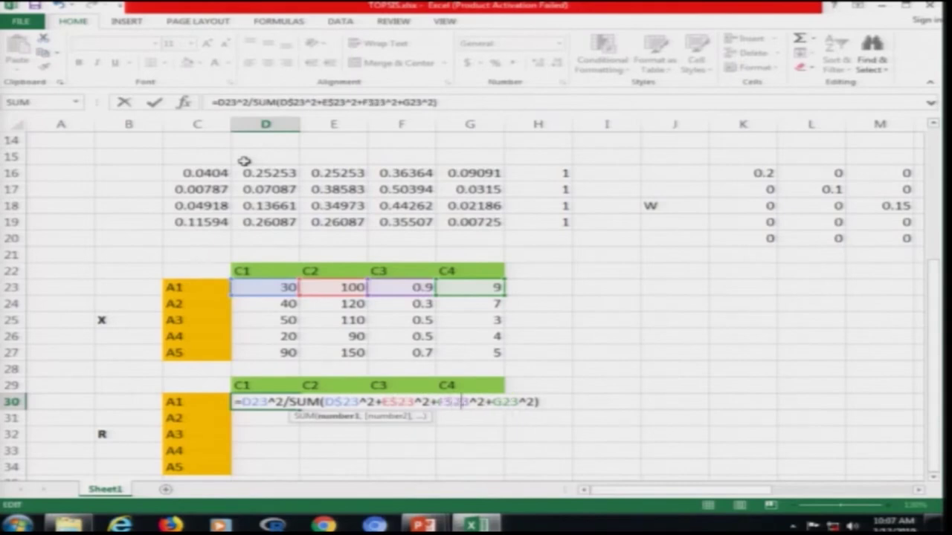
type("$")
key("Return")
Step: Copy the D30 formula across the rest of the A1 row of R, into E30:G30
key("Up")
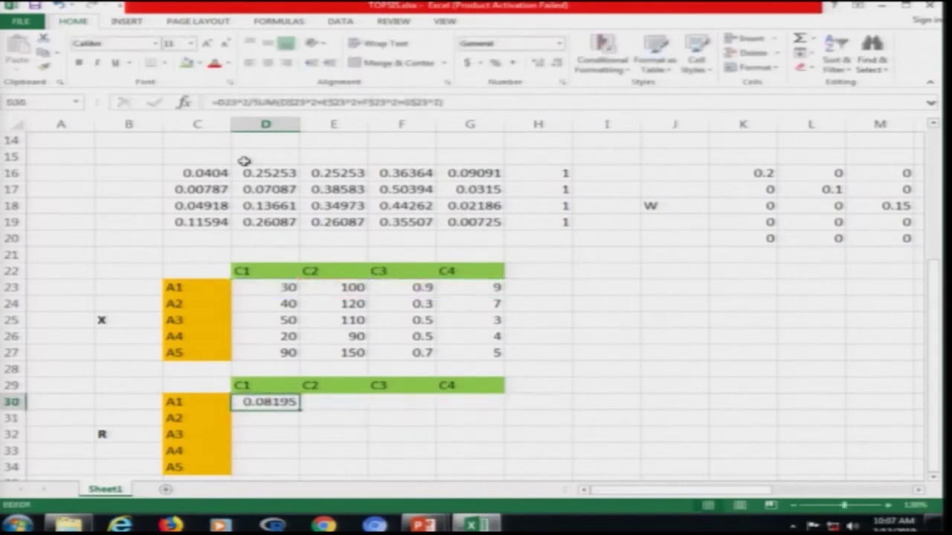
key("ctrl+c")
key("Right")
key("shift+Right")
key("shift+Right")
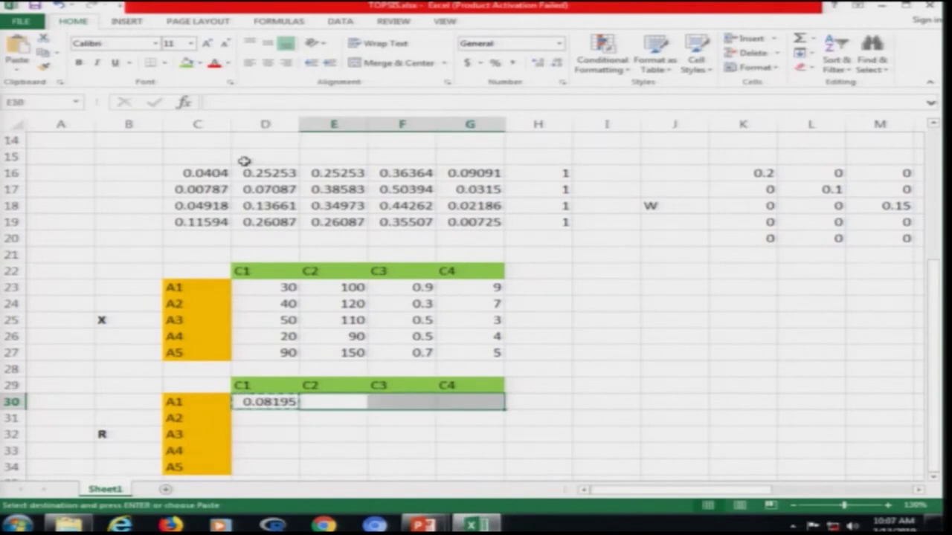
key("ctrl+v")
key("Escape")
Step: Inspect which cells the pasted formula in E30 refers to, and return to D30
key("Left")
key("Right")
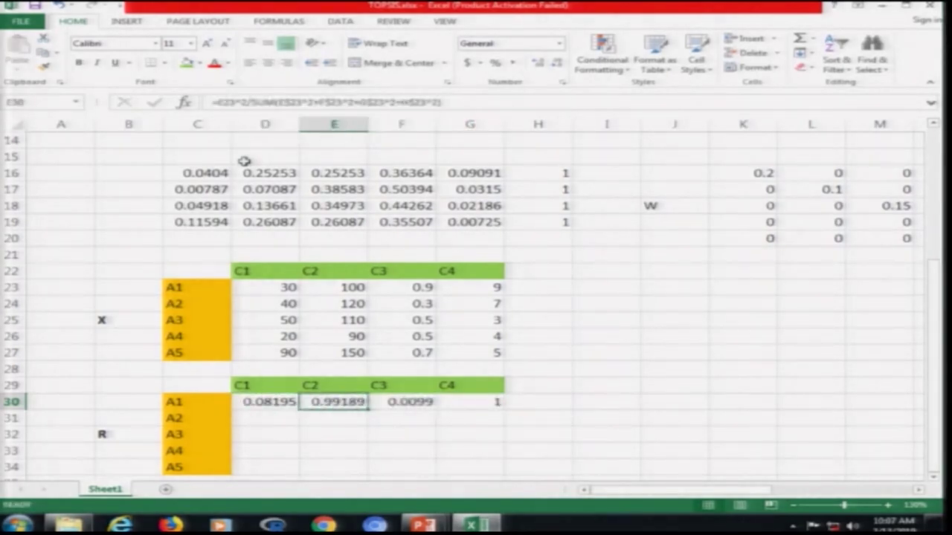
key("F2")
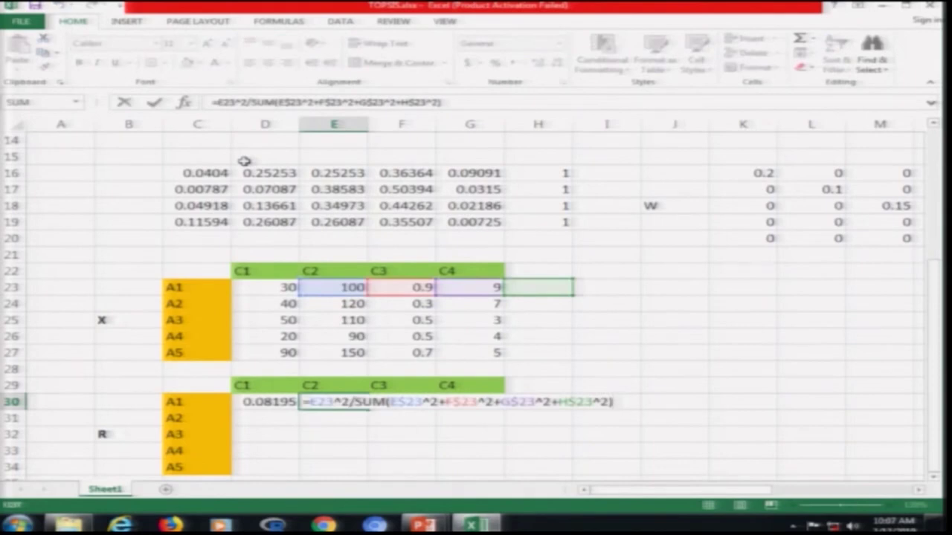
key("Escape")
key("Left")
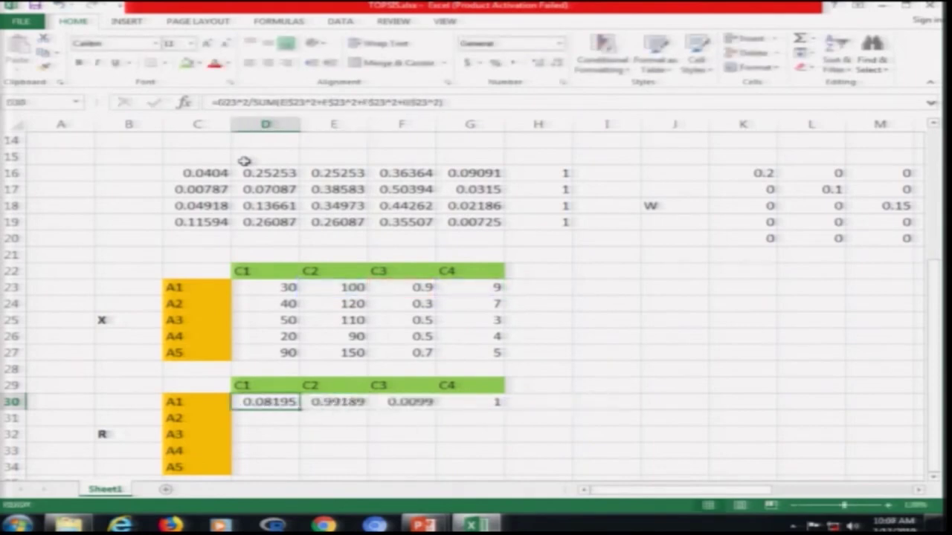
Step: Change the first two SUM references in D30 to the column-locked forms $D23 and $E23
key("F2")
key("Left")
key("Left")
key("Left")
key("Left")
key("Left")
key("Left")
key("Left")
key("Left")
key("Left")
key("Left")
key("Left")
key("Left")
key("Left")
key("Left")
key("Left")
key("Left")
key("Left")
key("Left")
key("Left")
key("Left")
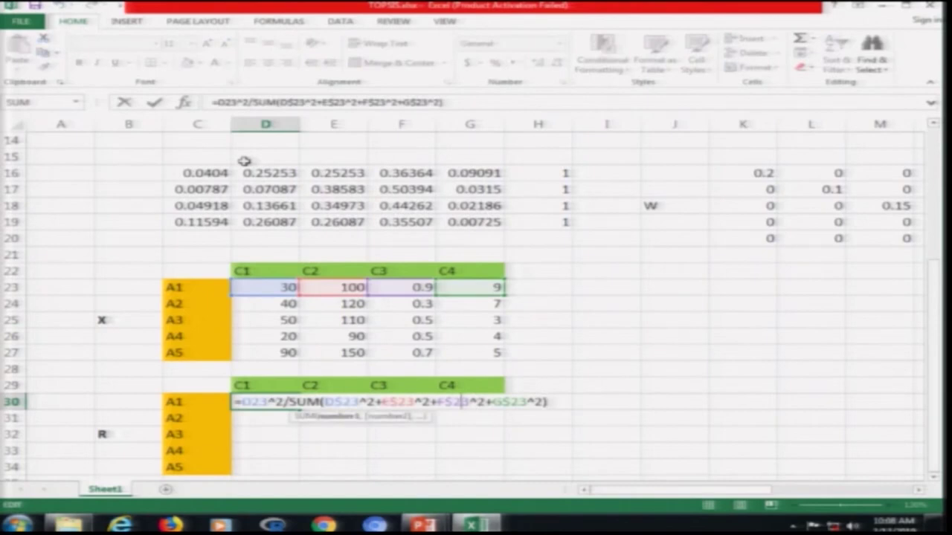
key("Left")
key("Left")
key("Left")
key("Left")
key("Left")
key("Left")
key("Left")
key("F4")
key("F4")
key("F4")
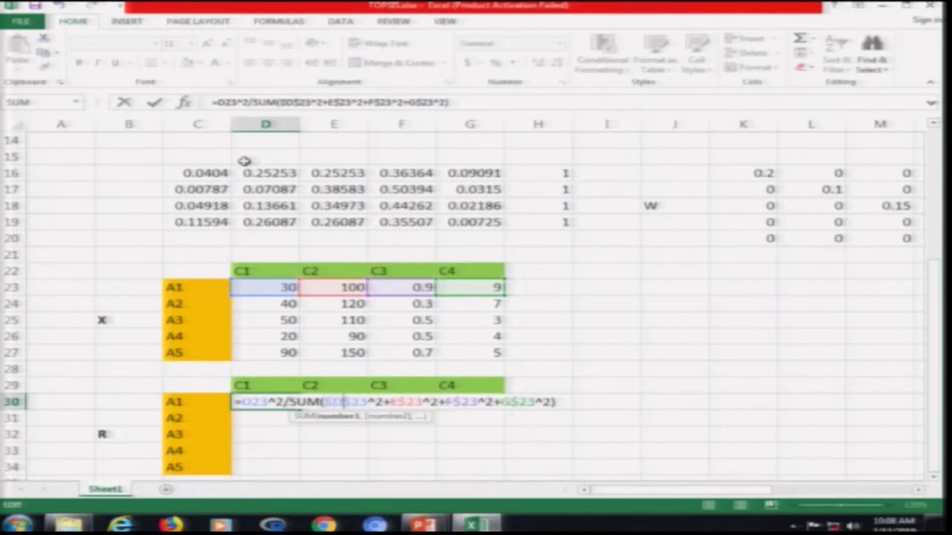
key("Right")
key("Right")
key("Right")
key("F4")
key("F4")
key("F4")
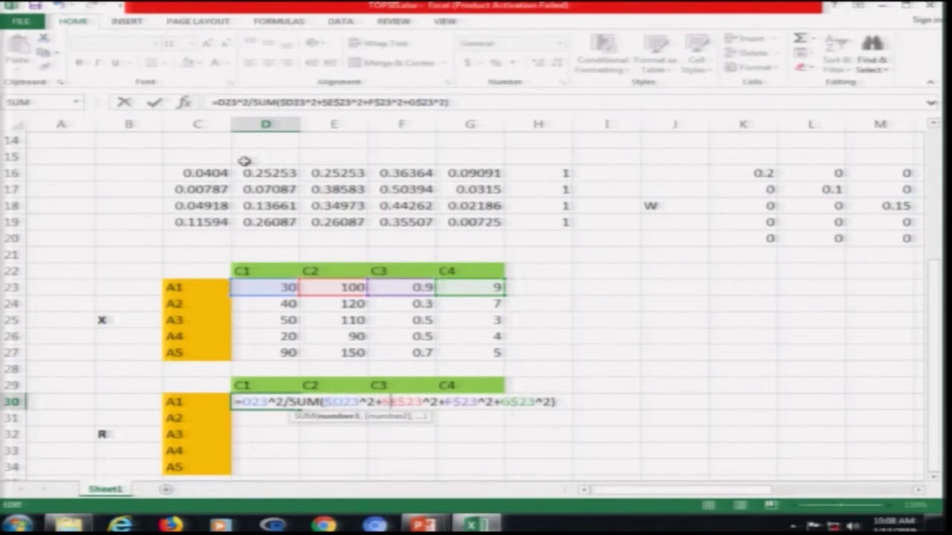
Step: Change the last two SUM references in D30 to $F23 and $G23 and commit the formula
key("Right")
key("Right")
key("Right")
key("F4")
key("F4")
key("F4")
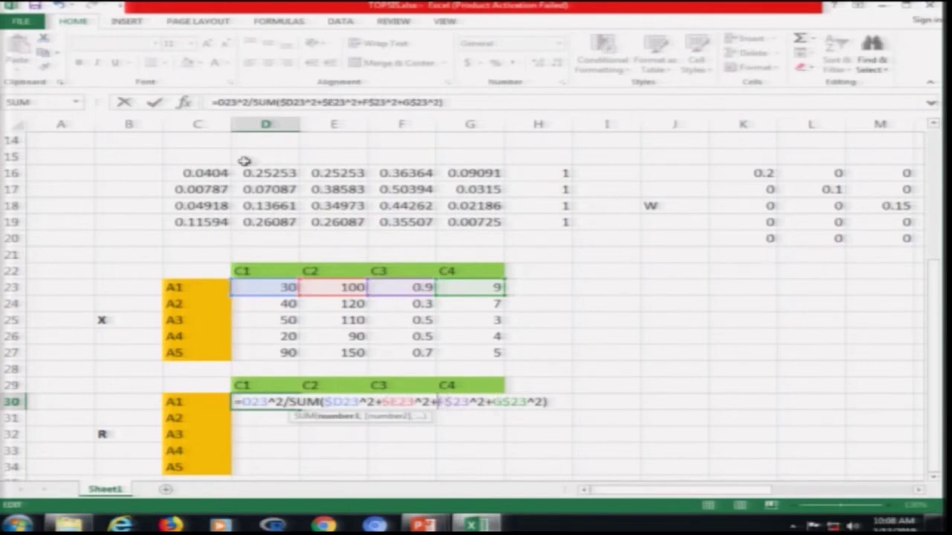
key("F4")
key("Right")
key("Right")
key("Right")
key("F4")
key("F4")
key("F4")
key("Return")
key("Up")
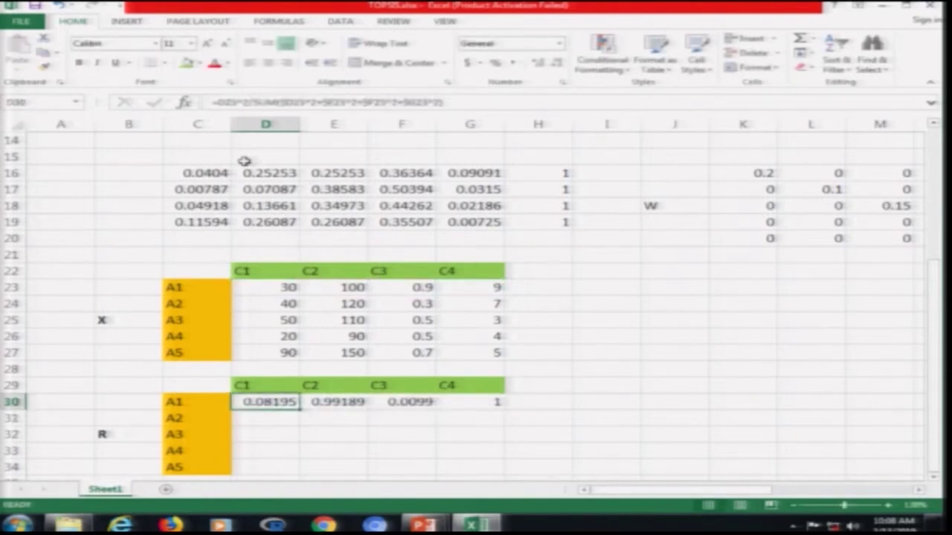
Step: Copy the corrected D30 formula across E30:G30, replacing the earlier A1 row results of R
key("ctrl+c")
key("Right")
key("shift+Right")
key("shift+Right")
key("ctrl+v")
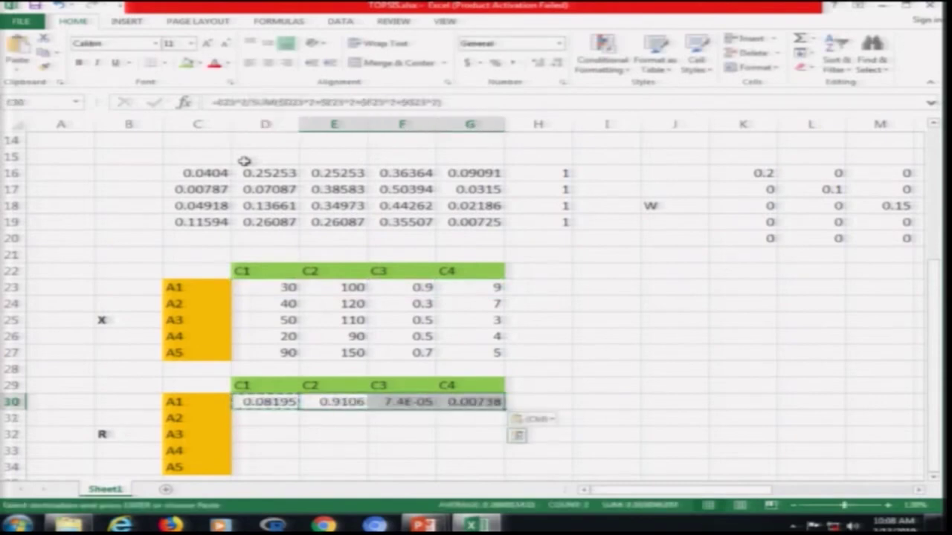
key("Escape")
Step: Examine which cells the formulas in E30, F30 and G30 refer to
key("shift+Left")
key("shift+Left")
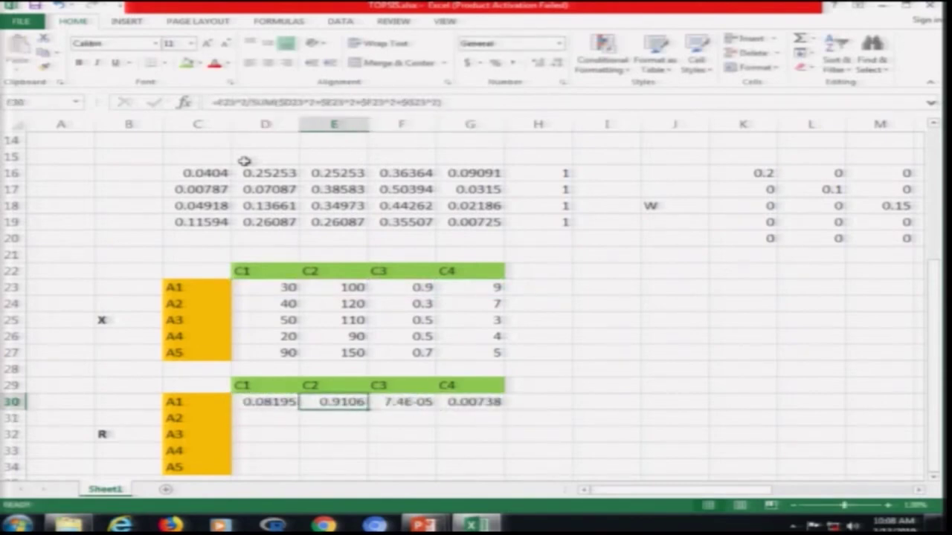
key("F2")
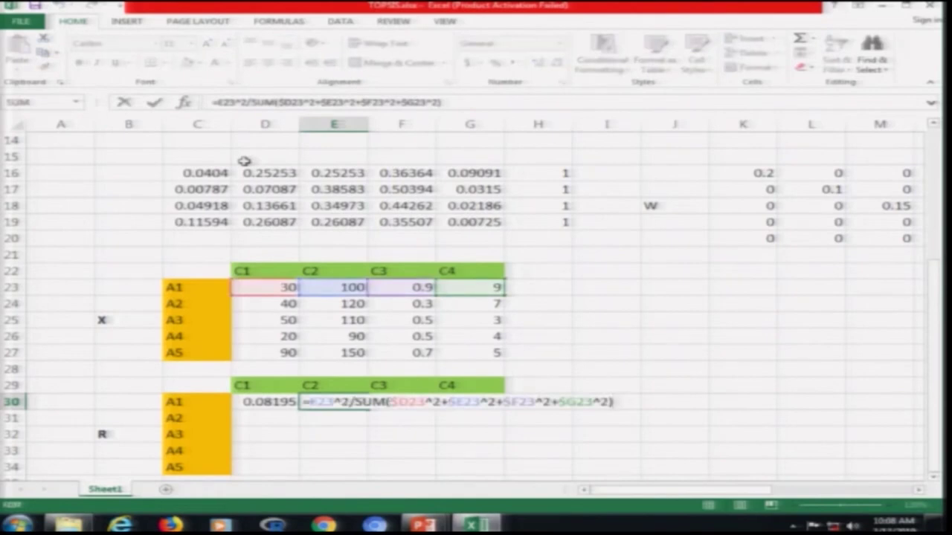
key("Tab")
key("F2")
key("Escape")
key("Tab")
key("F2")
key("Escape")
Step: Enter a check sum of the A1 row, D30:G30, in H30
key("Tab")
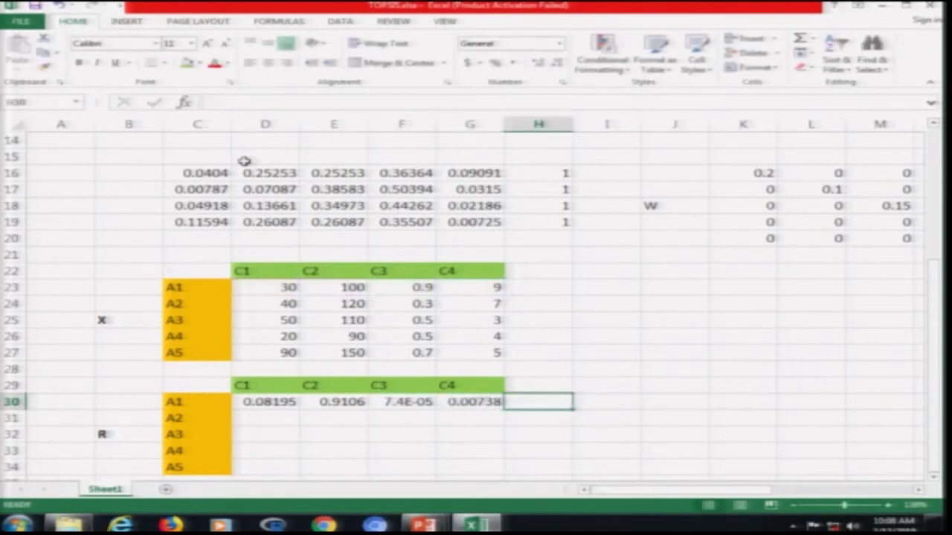
type("=sum(")
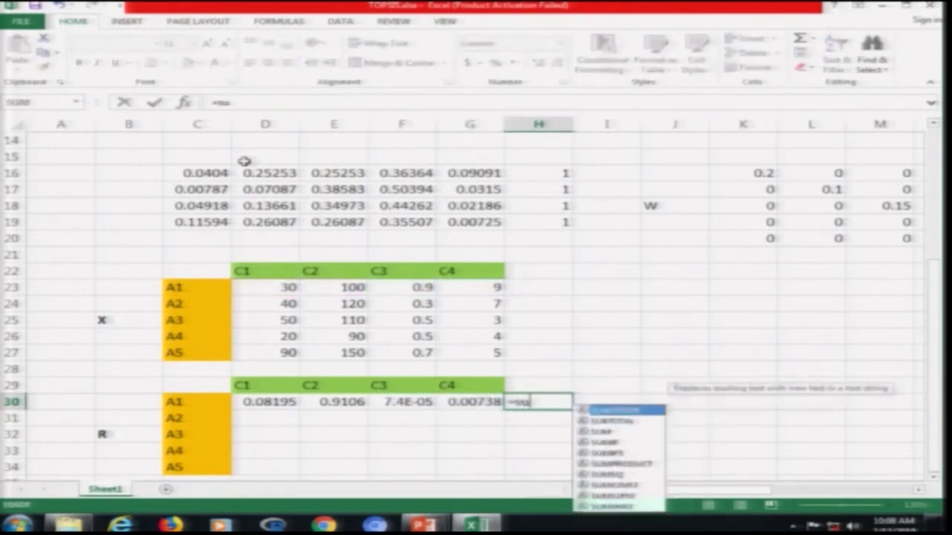
key("Left")
key("shift+Left")
key("shift+Left")
key("shift+Left")
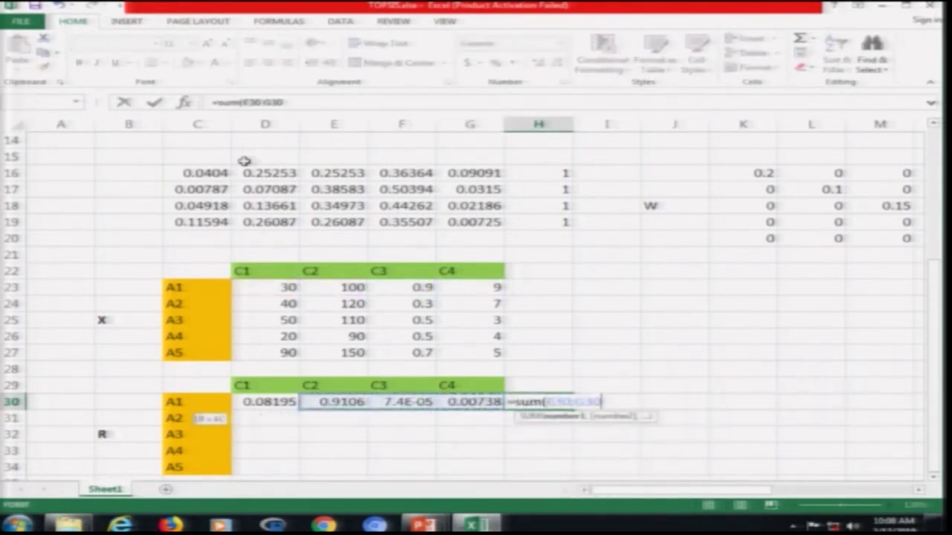
type(")")
key("Return")
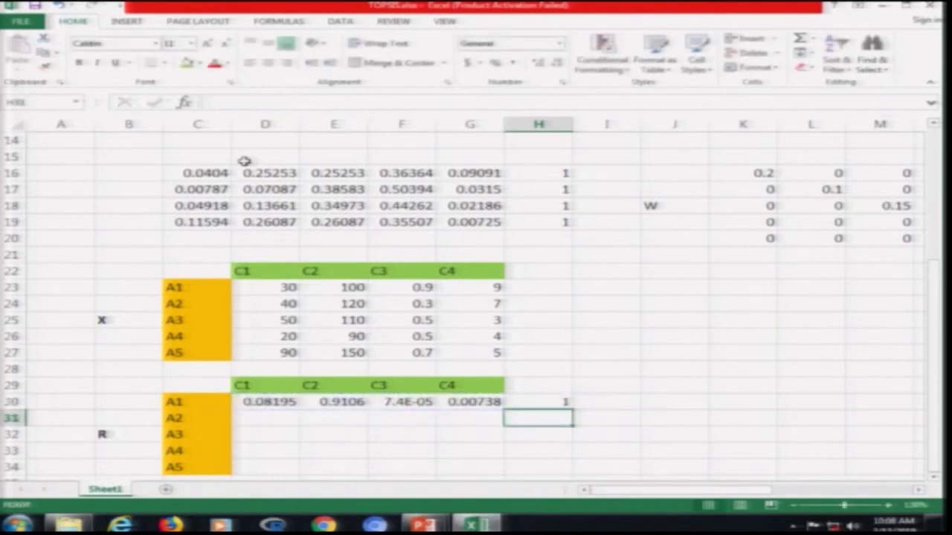
Step: Begin the A2 formula of R in D31 with =D24^2/sum(
key("Left")
key("Left")
key("Left")
key("Left")
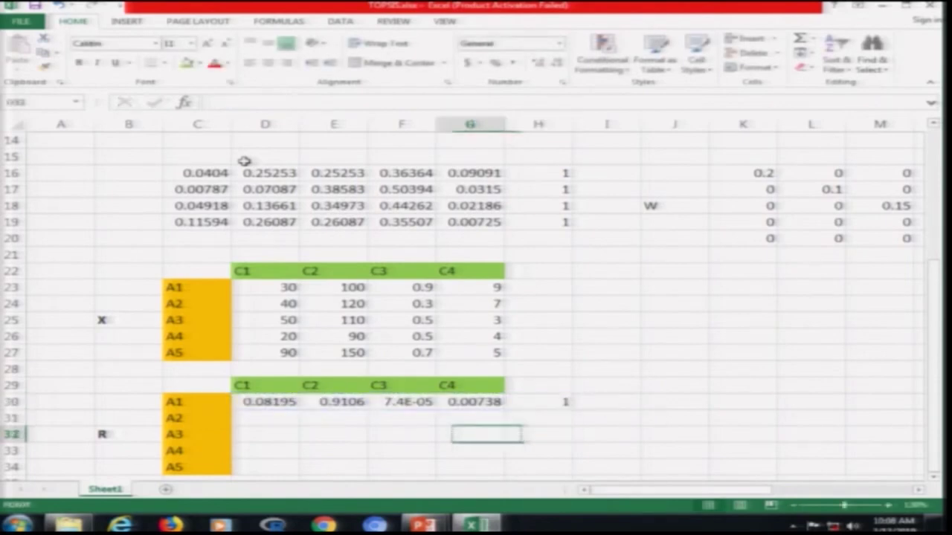
type("=")
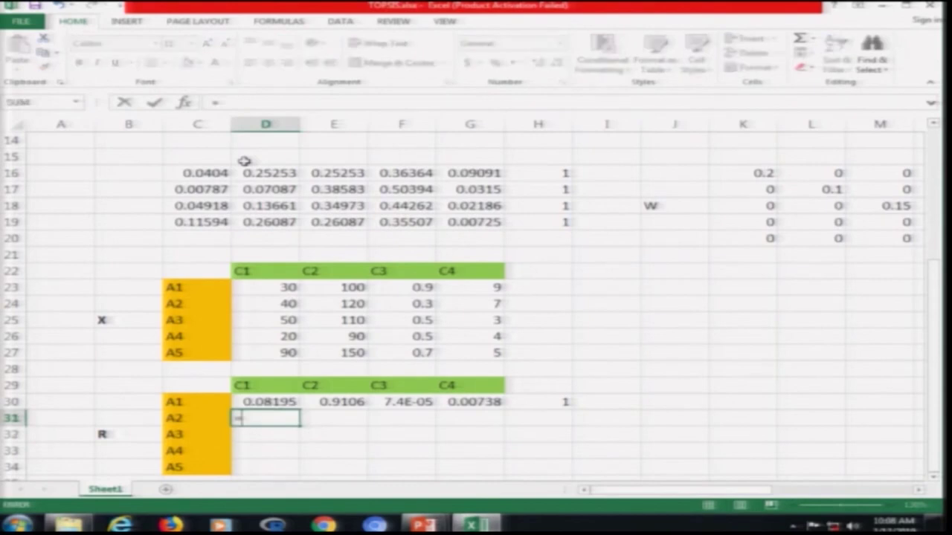
key("Up")
key("Up")
key("Up")
key("Up")
key("Up")
key("Up")
key("Up")
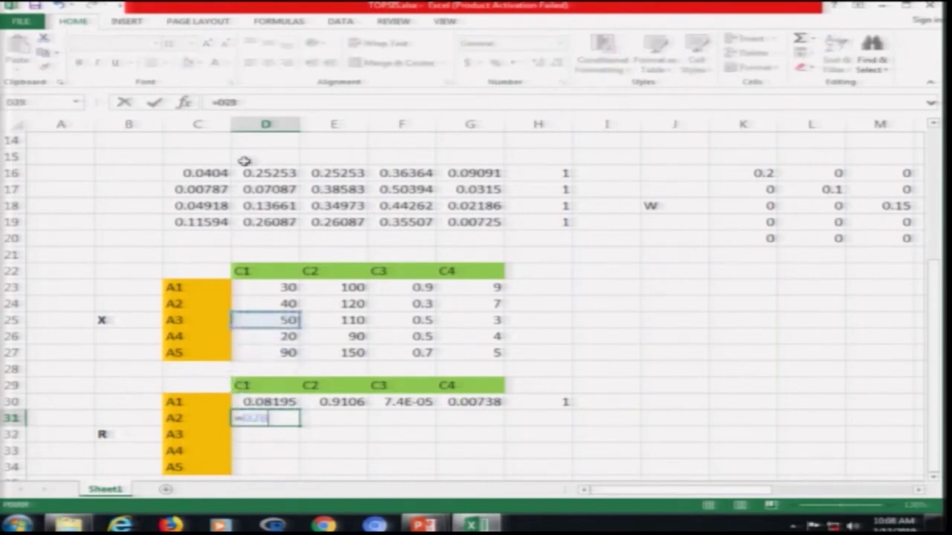
type("*")
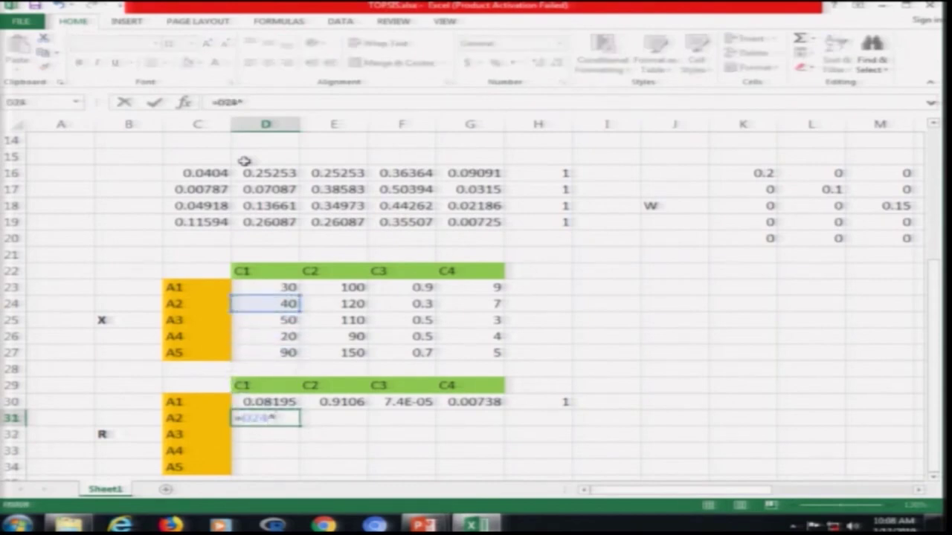
type("2/sum(")
Step: Try the range D24:G24 as the SUM argument in D31 and cut it back to its first cell, D24
key("Up")
key("Up")
key("Up")
key("Up")
key("Up")
key("Up")
key("Up")
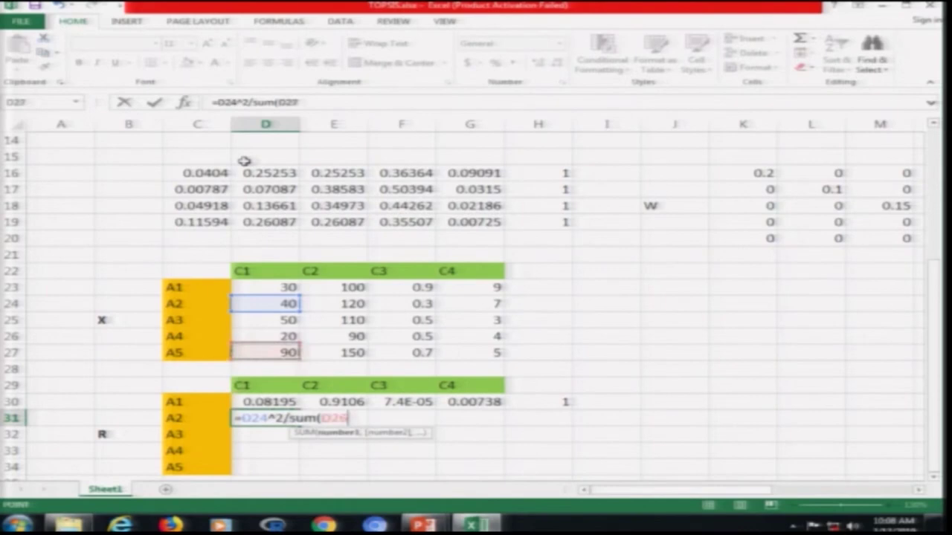
key("shift+Right")
key("shift+Right")
key("shift+Right")
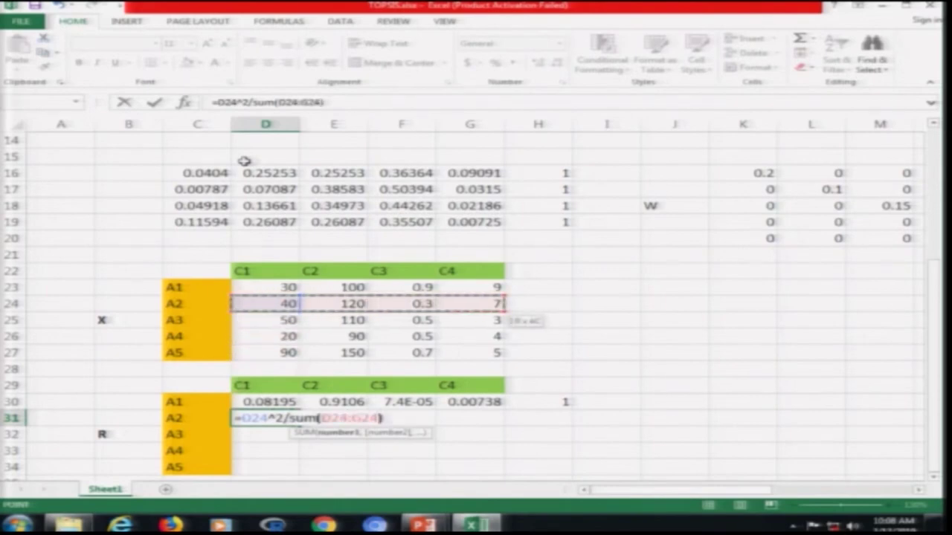
type(")")
key("BackSpace")
key("BackSpace")
key("BackSpace")
key("BackSpace")
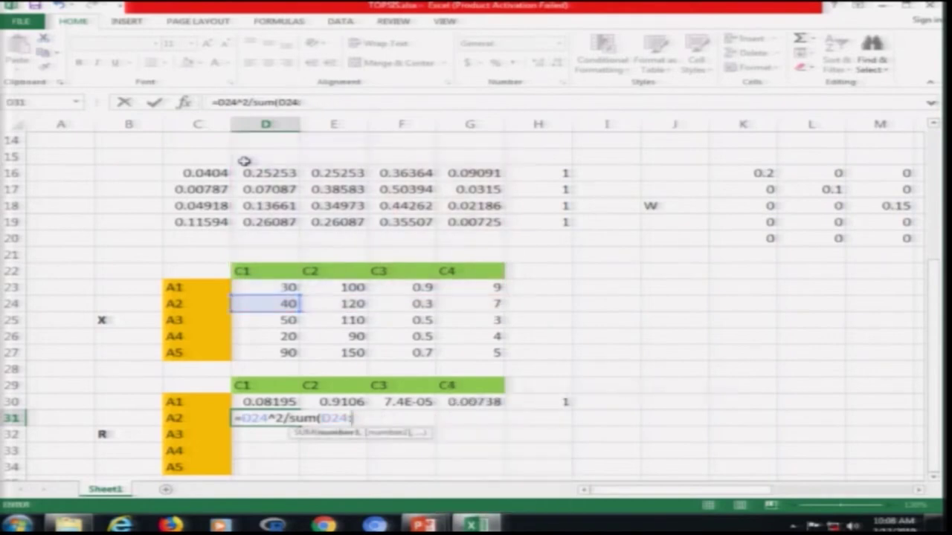
Step: Square D24 inside the SUM in D31 and add D25 as the second term
type("^2+")
key("Up")
key("Up")
key("Up")
key("Up")
key("Up")
key("Up")
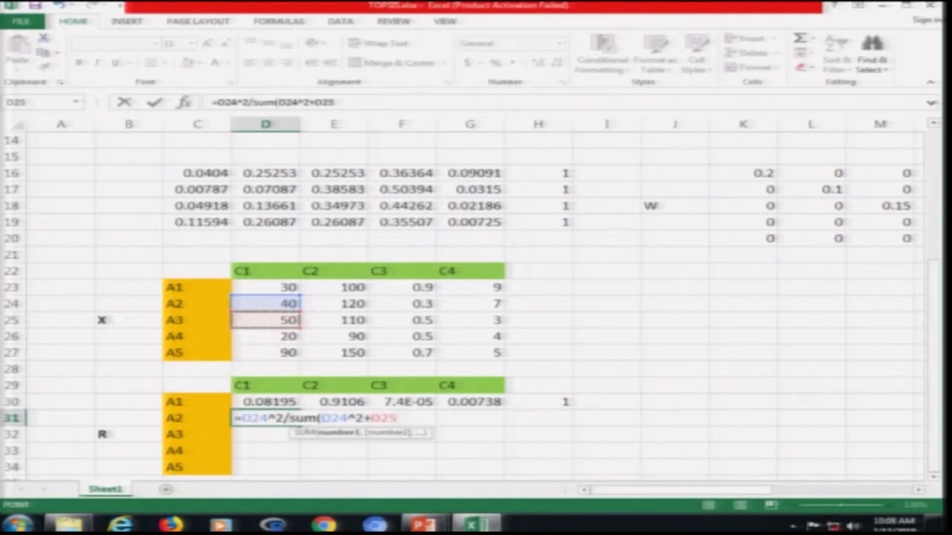
Step: Lock the columns of both SUM terms in D31 as $D24 and $D25, and square the second term
key("F2")
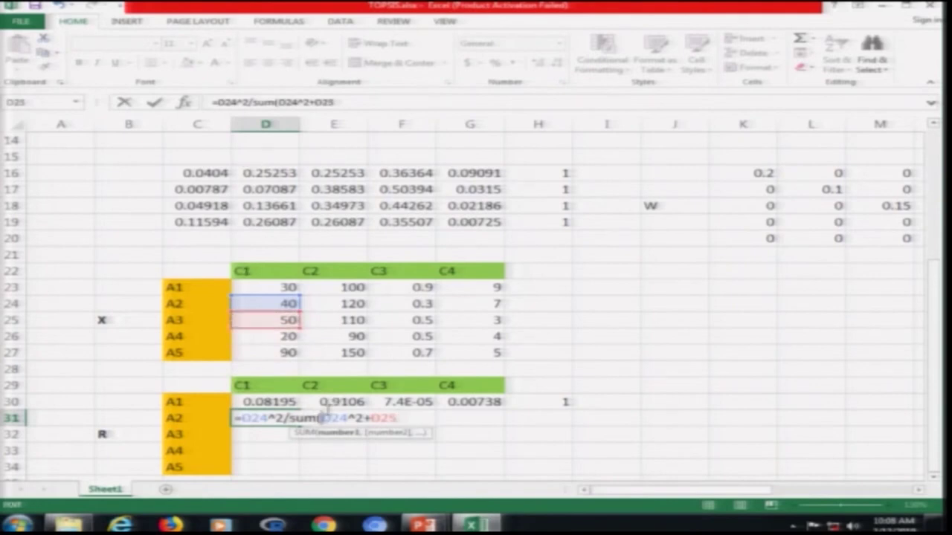
key("Left")
key("Left")
key("Left")
key("Left")
key("Left")
key("Left")
key("Left")
key("Left")
key("Left")
type("$")
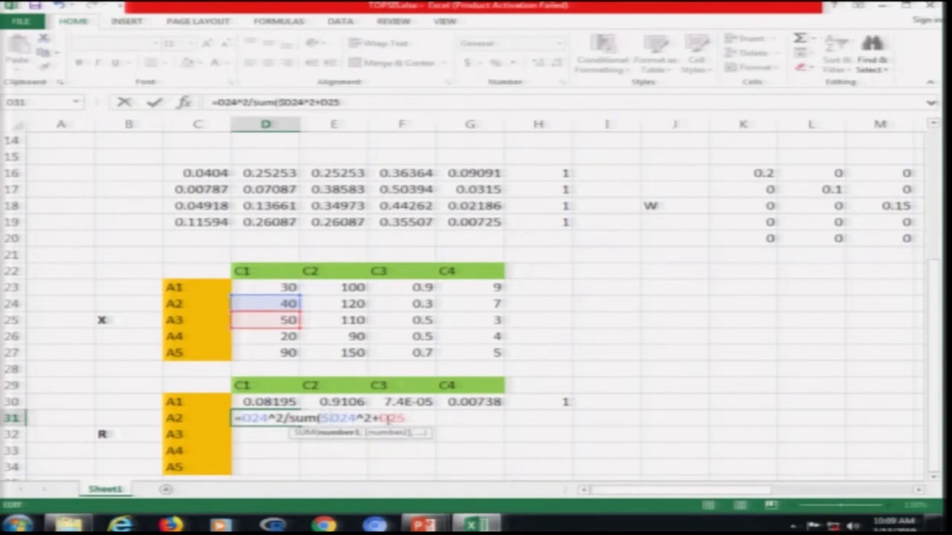
key("Right")
key("Right")
key("Right")
key("Right")
key("Right")
key("Right")
type("$")
key("Right")
key("Right")
key("Right")
type("^2+")
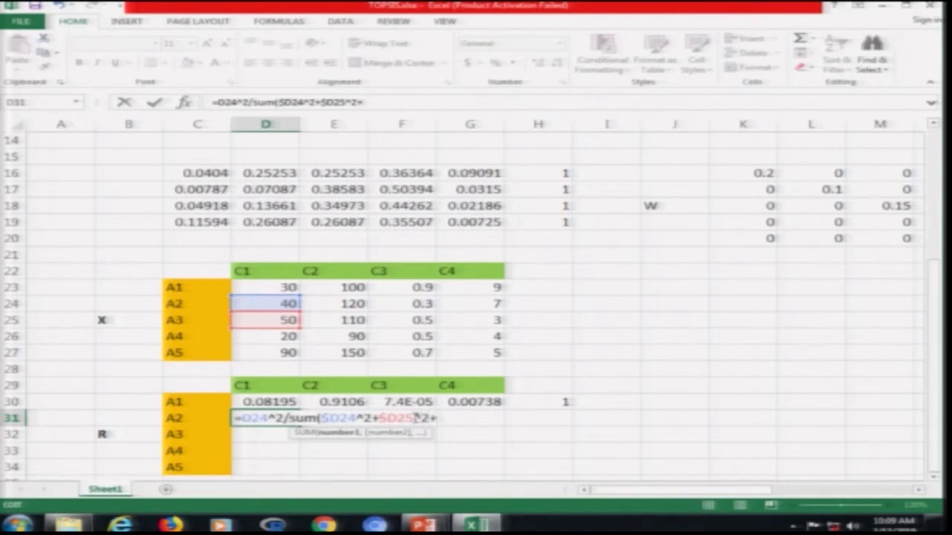
Step: Correct the second SUM term in D31 to $E24 and start a column-locked third term
type("$")
key("Left")
key("Left")
key("Left")
key("Left")
key("Left")
key("Left")
key("BackSpace")
type("E")
key("Right")
key("Delete")
type("4")
key("Right")
key("Right")
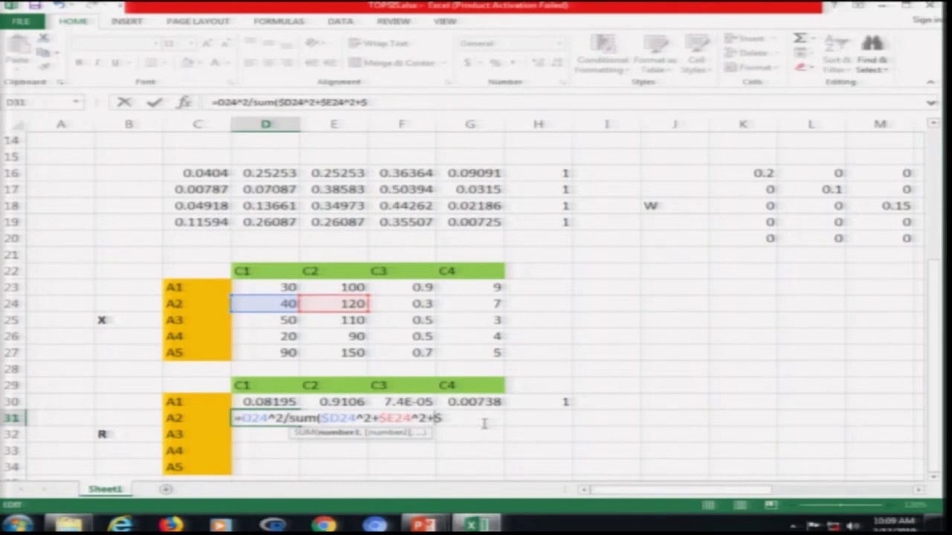
Step: Complete the SUM in D31 with $F24^2+$G24^2 and commit the formula
type("F24")
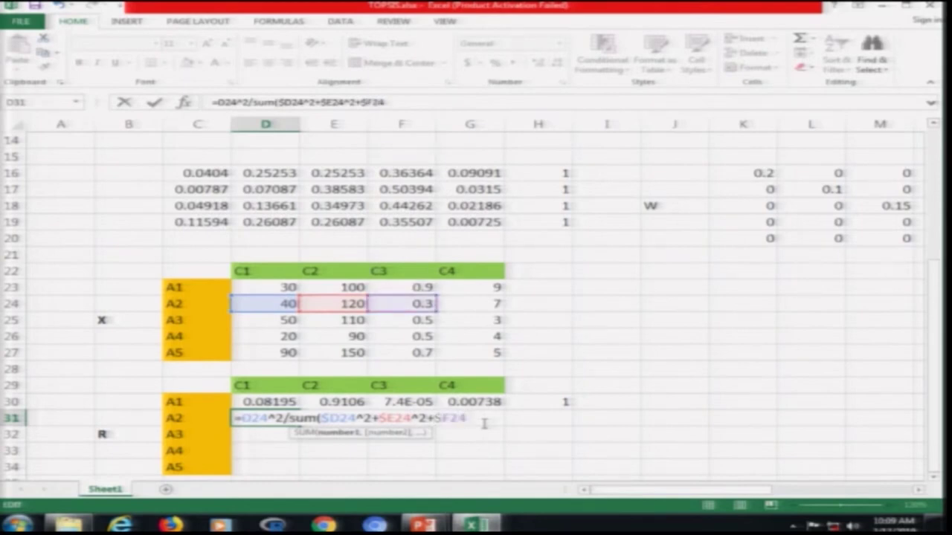
type("^2+")
type("$G")
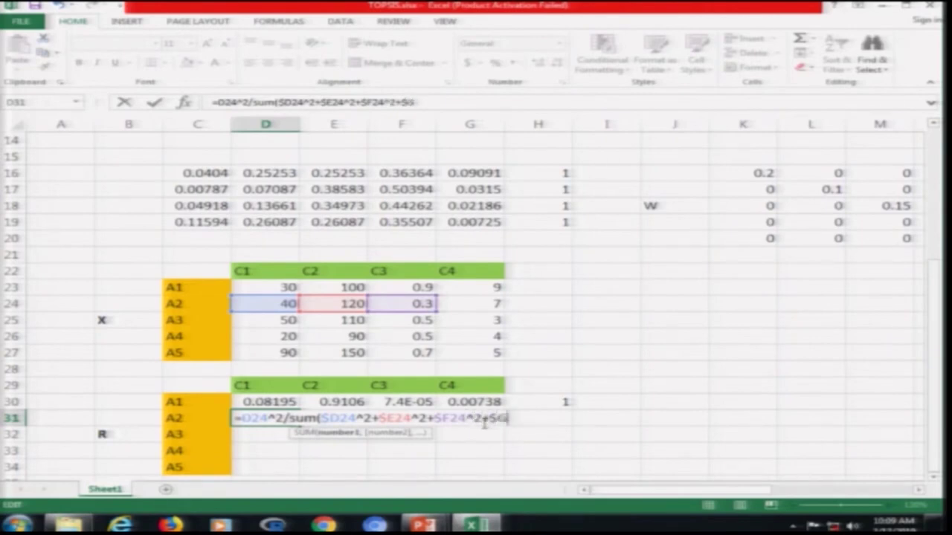
type("24^2)")
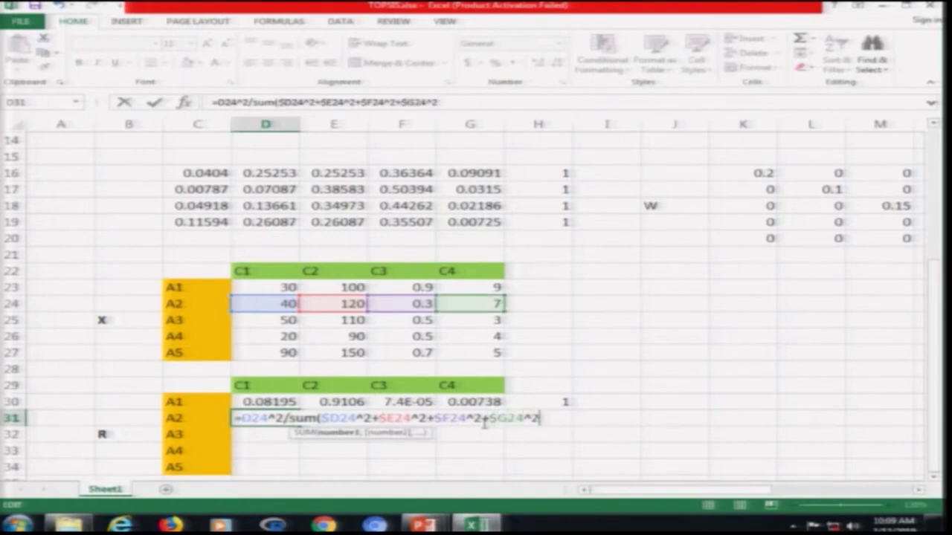
key("Return")
Step: Copy the D31 formula across the rest of the A2 row of R, into E31:G31
key("Up")
key("ctrl+c")
key("Right")
left_click_drag(482, 423, 482, 423)
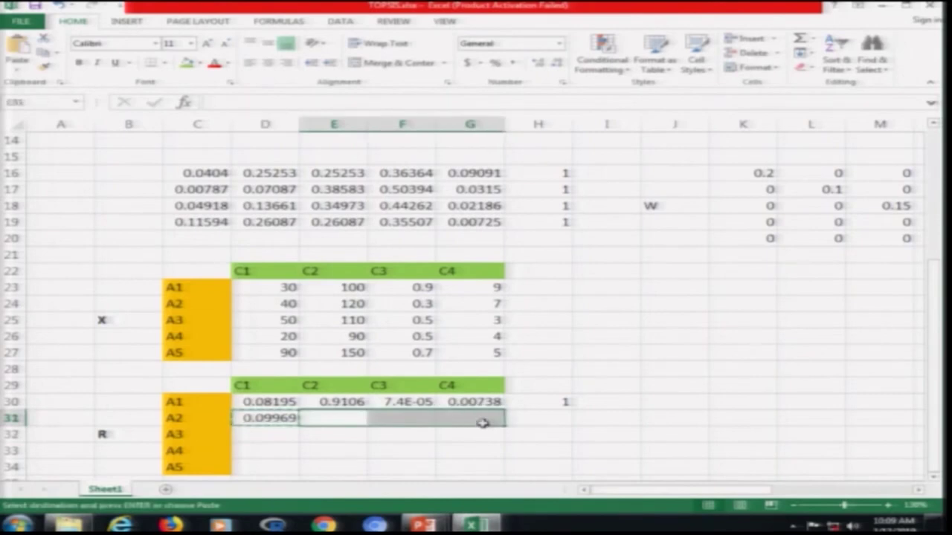
key("ctrl+v")
Step: Copy the row-total formula from H30 into H31 for the A2 row of R
left_click(482, 421)
key("Up")
key("Right")
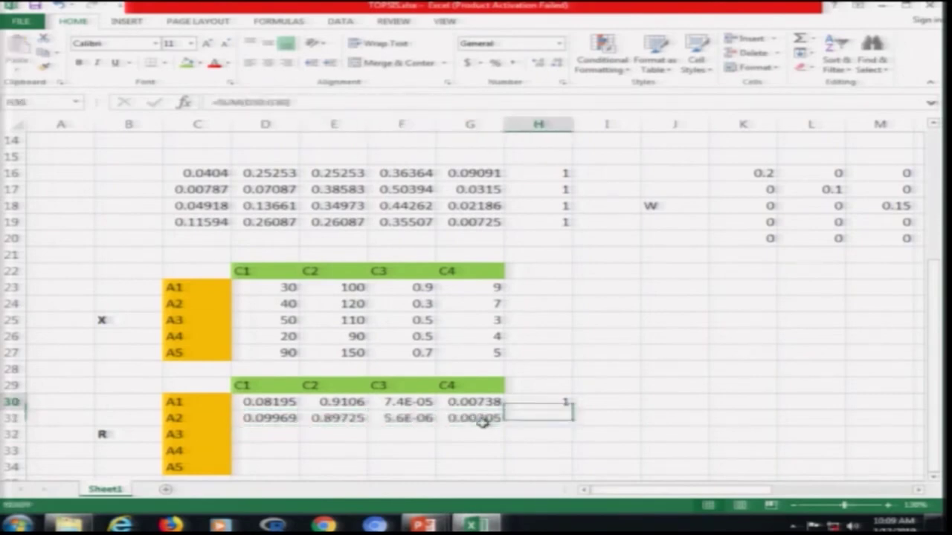
key("ctrl+c")
key("Down")
key("ctrl+v")
key("Escape")
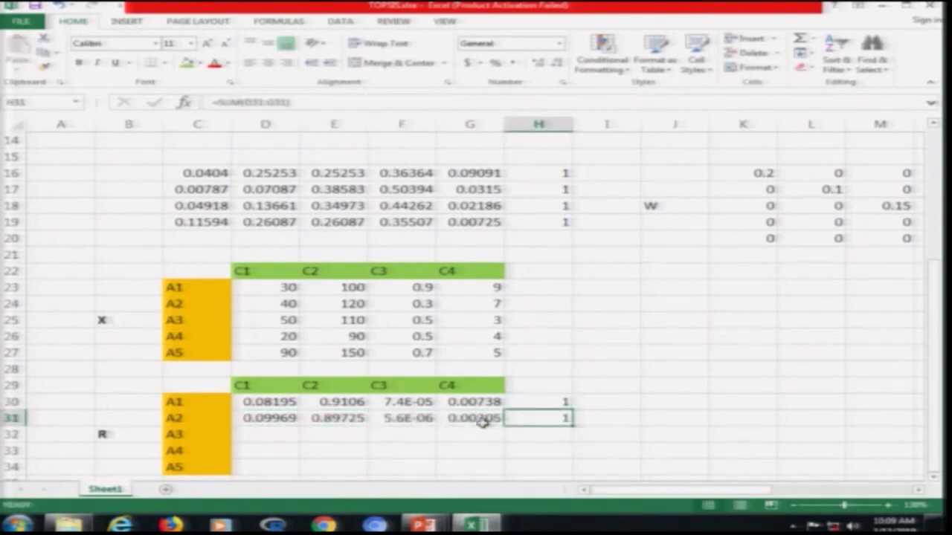
Step: Copy the squared normalization formula from D31 into D32 for the A3 row of R
key("Down")
key("Left")
key("Left")
key("Left")
key("Left")
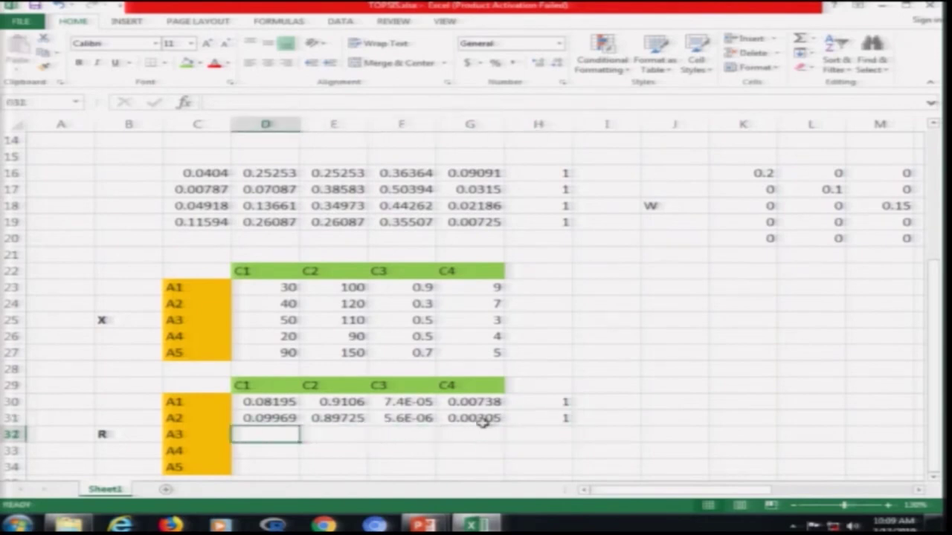
key("Up")
key("ctrl+c")
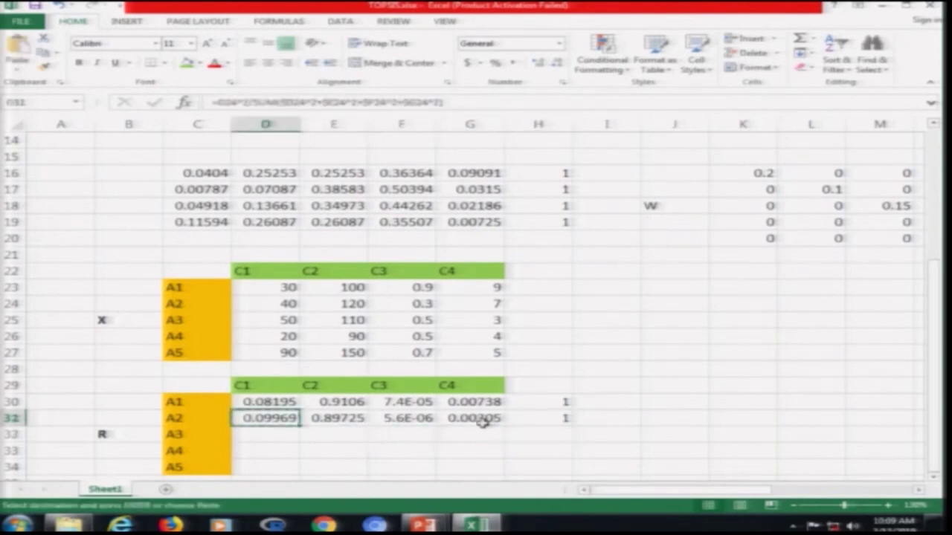
key("Down")
key("ctrl+v")
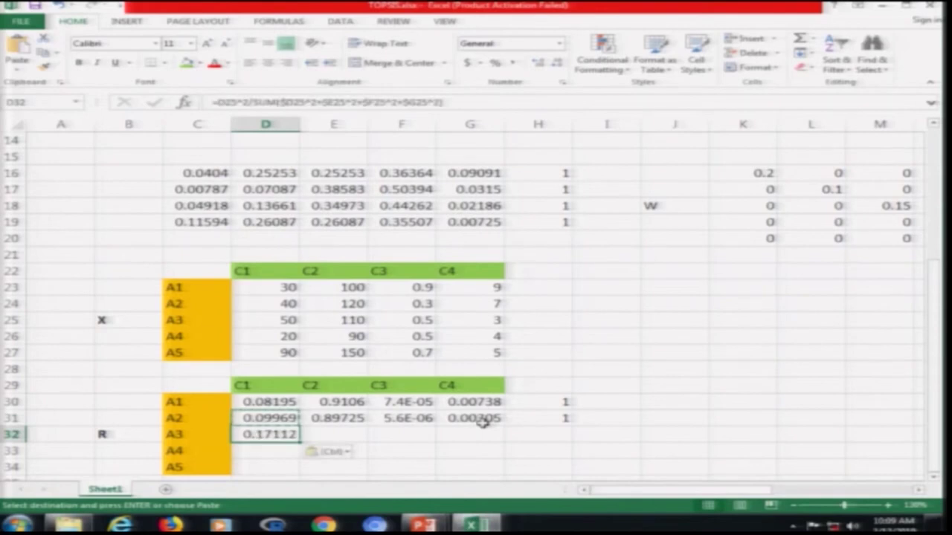
Step: Check that the terms of the D32 formula refer to the A3 row of matrix X
key("F2")
key("Left")
key("Left")
key("Left")
key("Left")
key("Left")
key("Left")
key("Left")
key("Left")
key("Left")
key("Left")
key("Left")
key("Left")
key("Left")
key("Left")
key("Left")
key("Left")
key("Left")
key("Left")
key("Left")
key("Left")
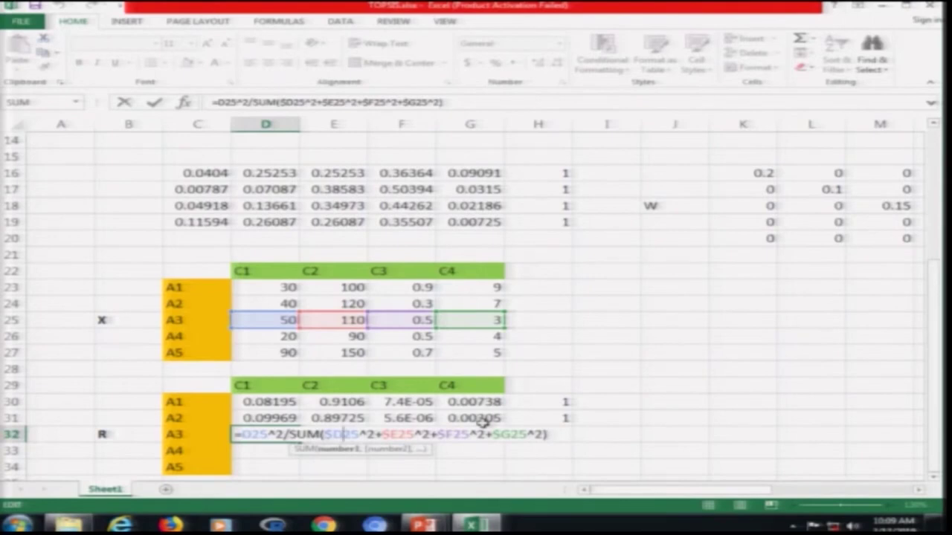
key("Return")
Step: Copy the D32 formula across the rest of the A3 row of R, into E32:G32
key("Up")
key("ctrl+c")
key("Right")
key("shift+Right")
key("shift+Right")
key("ctrl+v")
key("Escape")
Step: Copy the row-total formula from H31 into H32 for the A3 row of R
key("Right")
key("Right")
key("Right")
key("Up")
key("ctrl+c")
key("Down")
key("ctrl+v")
key("Escape")
Step: Copy the A3 row of R with its total, D32:H32, into the A4 and A5 rows, D33:H34
key("Left")
key("Left")
key("Left")
key("Left")
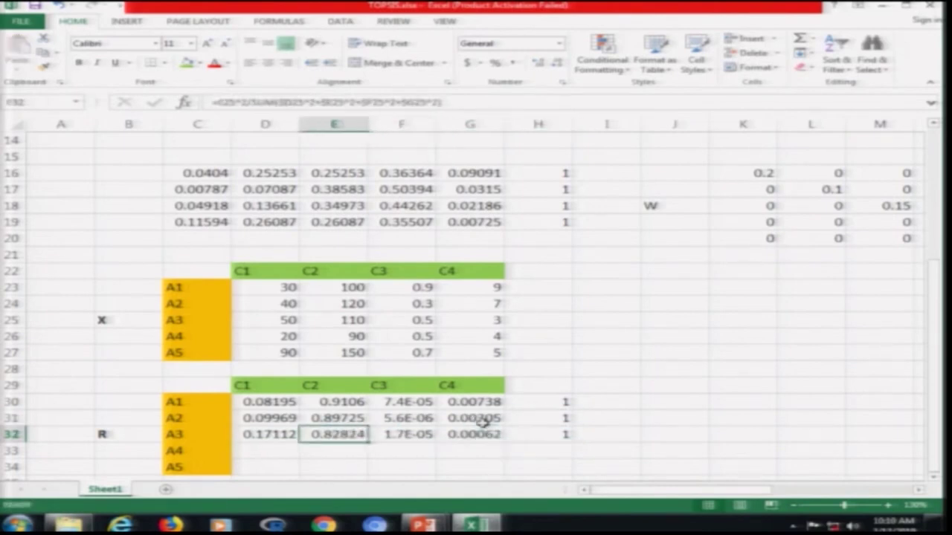
key("shift+Right")
key("shift+Right")
key("shift+Right")
key("shift+Right")
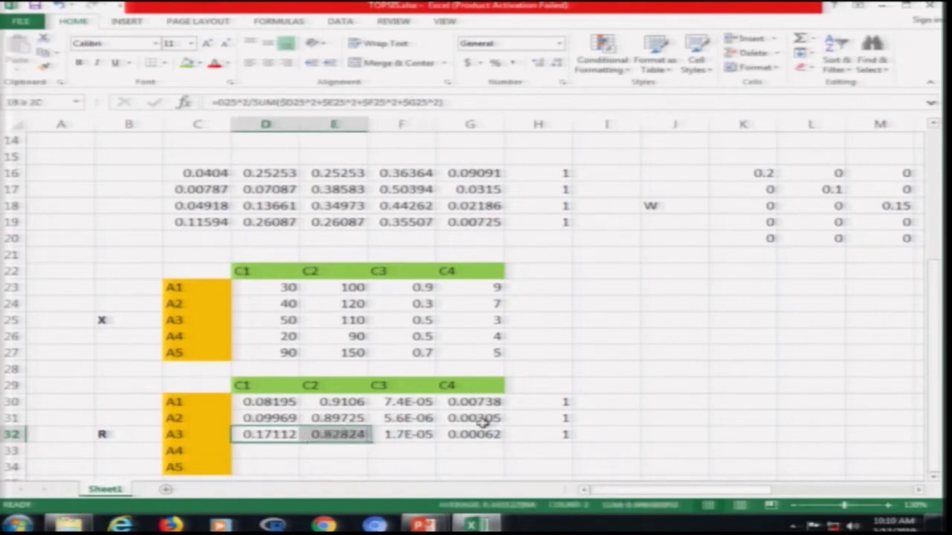
key("ctrl+c")
key("Down")
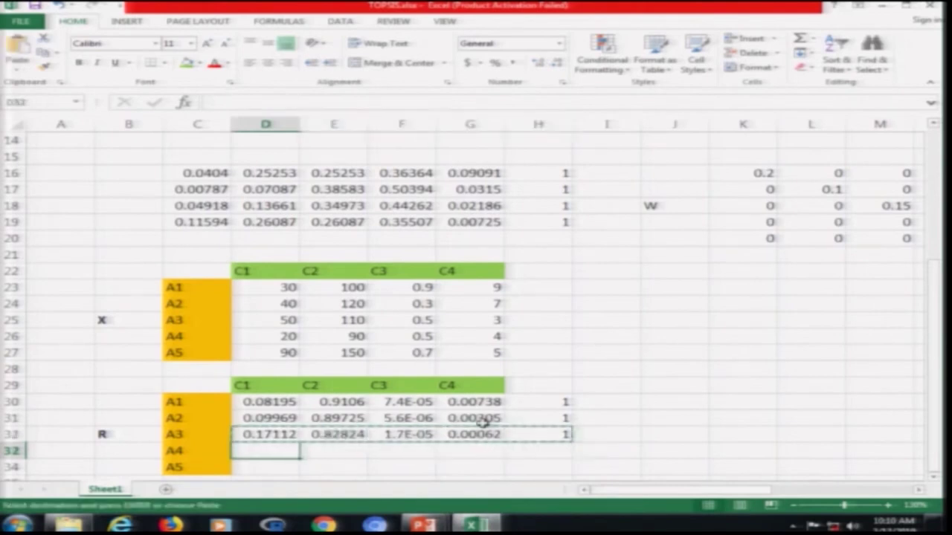
key("shift+Down")
key("shift+Right")
key("shift+Right")
key("shift+Right")
key("shift+Right")
key("ctrl+v")
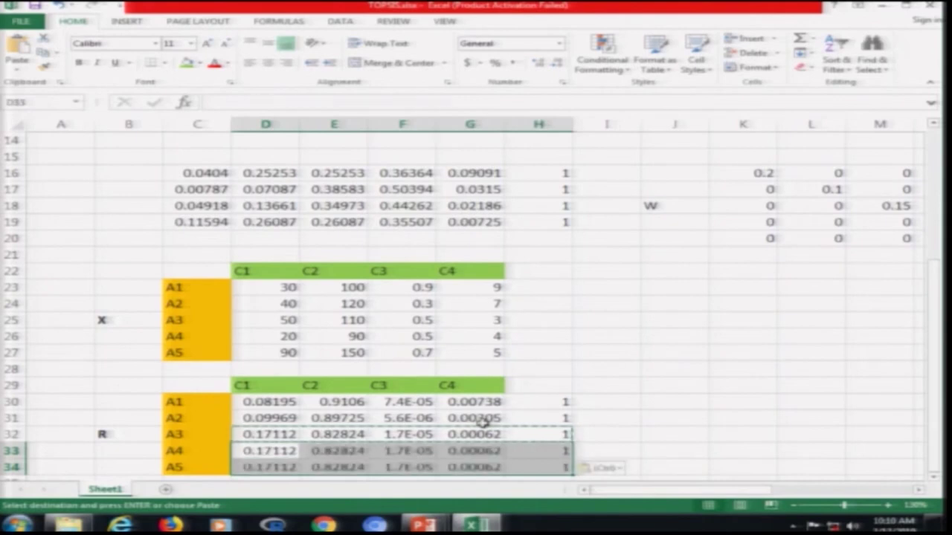
key("Escape")
Step: Select the whole matrix R, D30:G34, to review its values
key("Right")
key("Right")
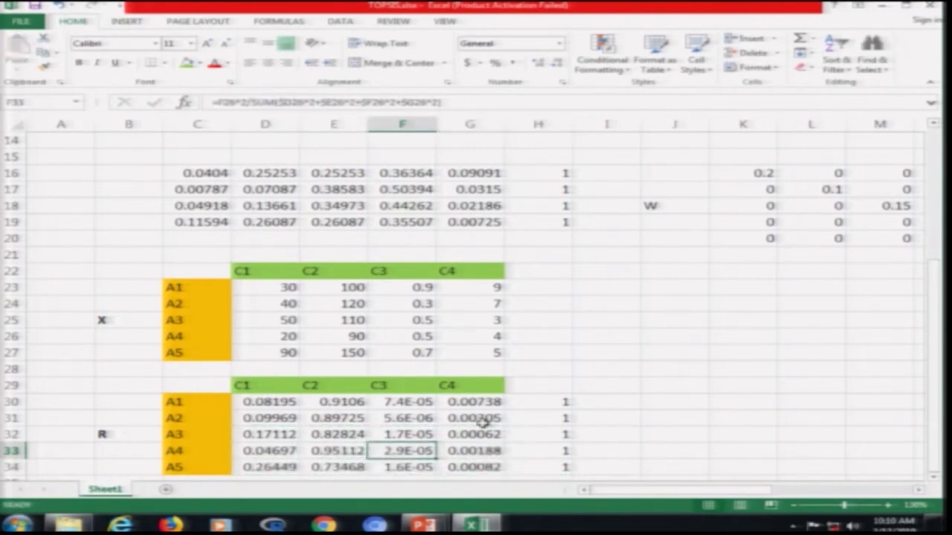
key("Down")
key("Down")
key("Down")
key("Down")
key("Down")
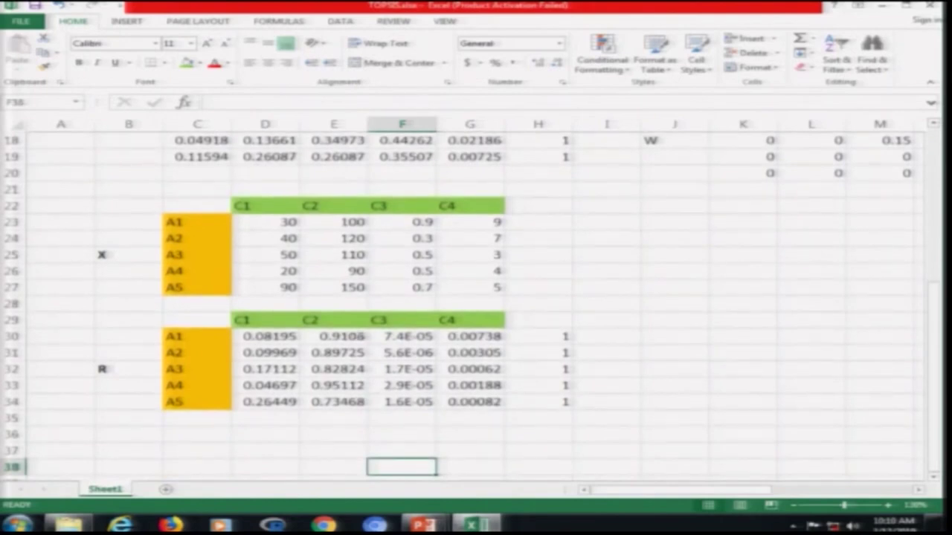
left_click(239, 335)
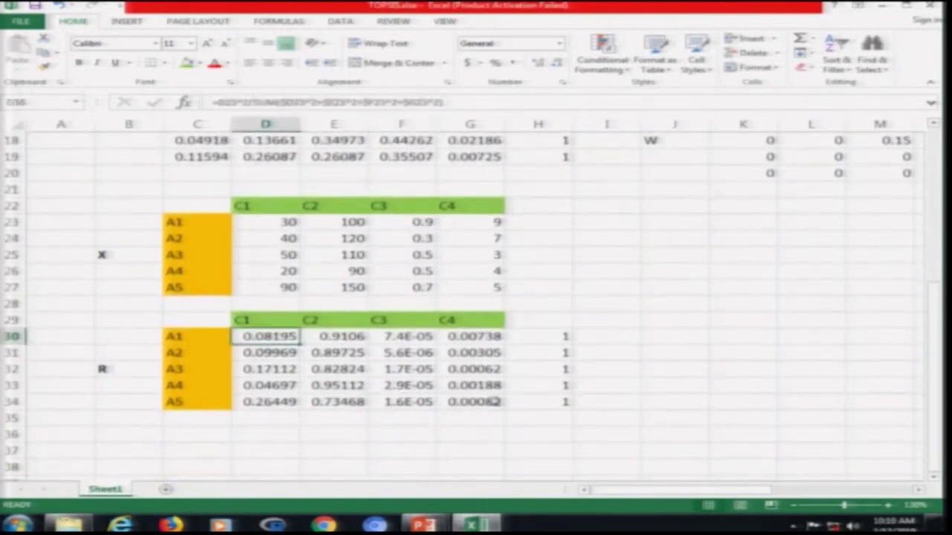
left_click(494, 401, "shift")
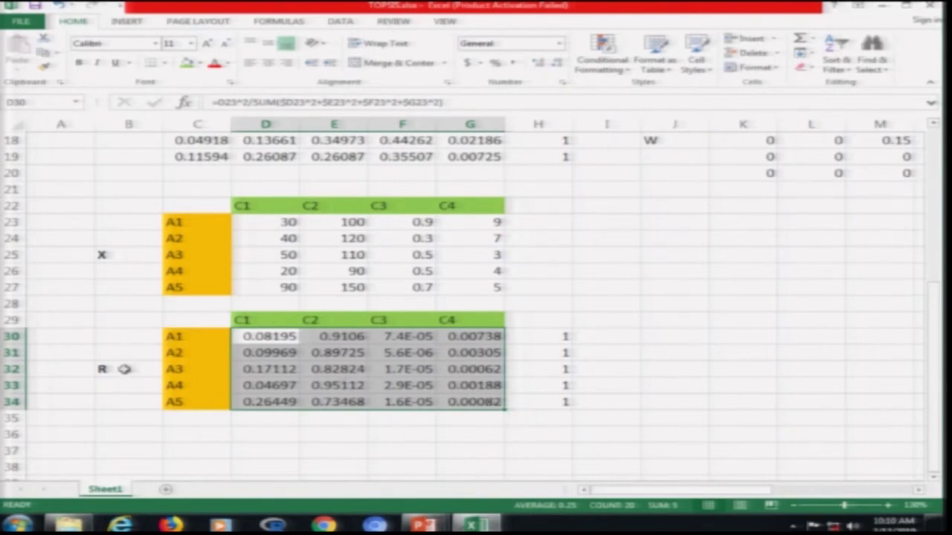
Step: Switch to the PowerPoint slide show, view the next slide with the numeric R matrix, and leave the show
left_click(125, 370)
key("alt+Tab")
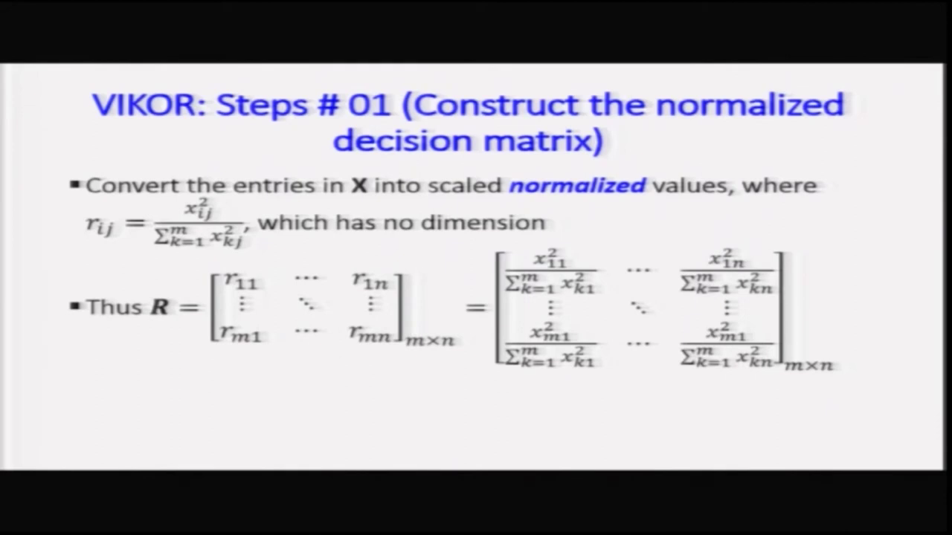
key("Right")
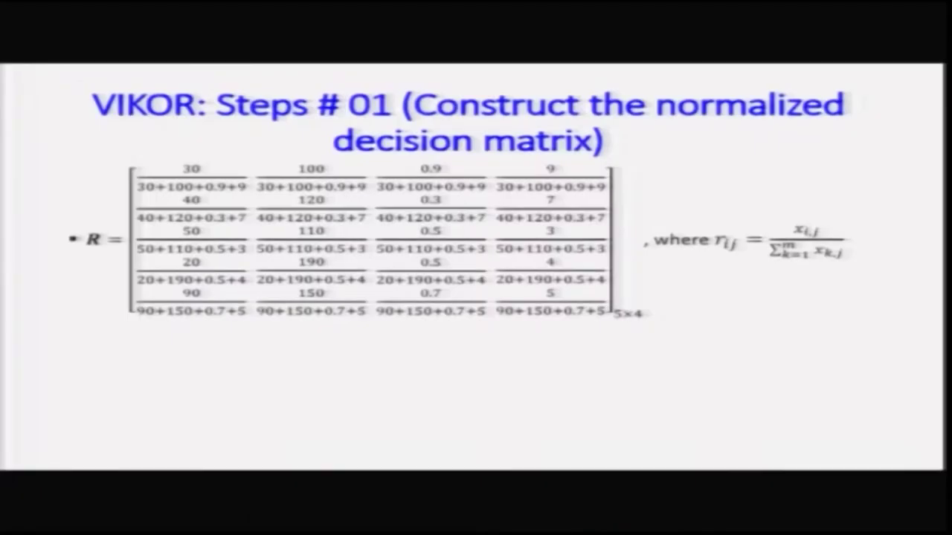
key("Escape")
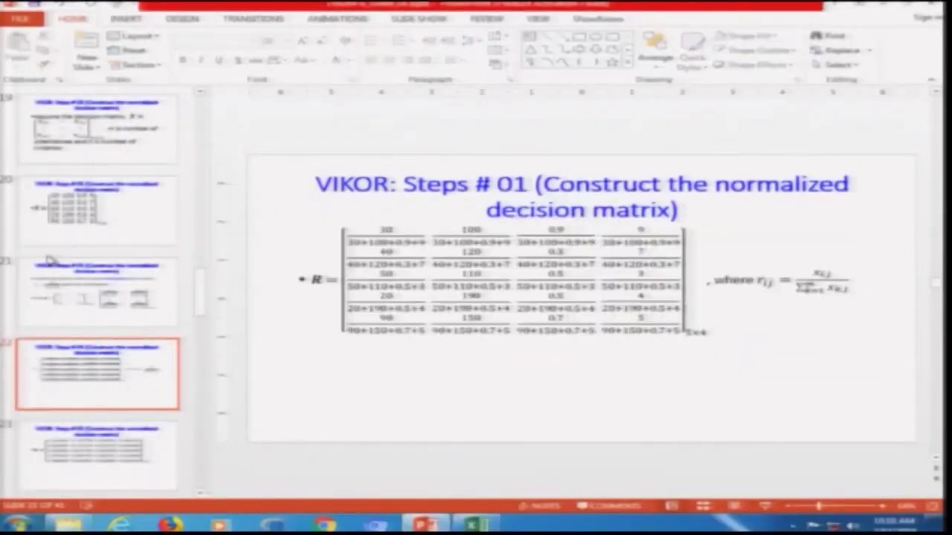
Step: Switch to Excel and remove the square from the D23 numerator in the D30 formula
key("alt+Tab")
left_click(279, 337)
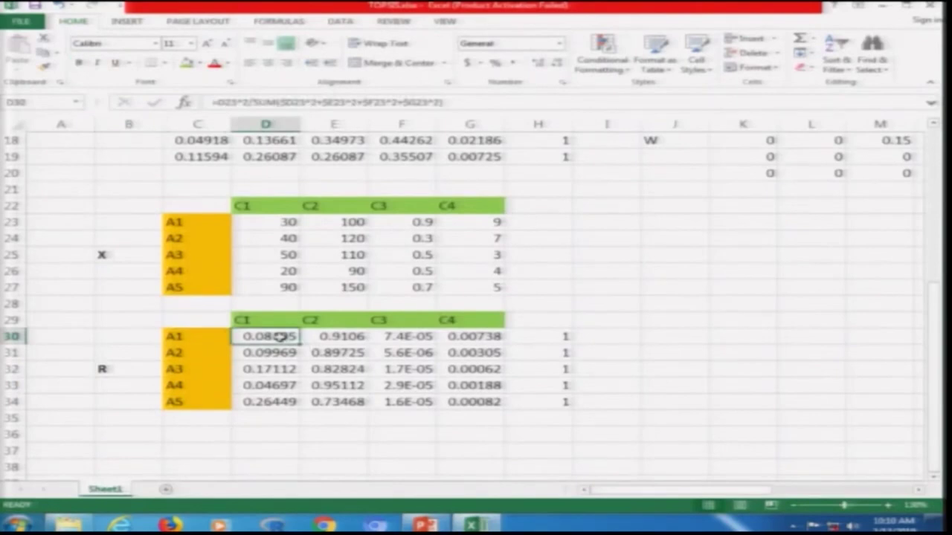
double_click(279, 336)
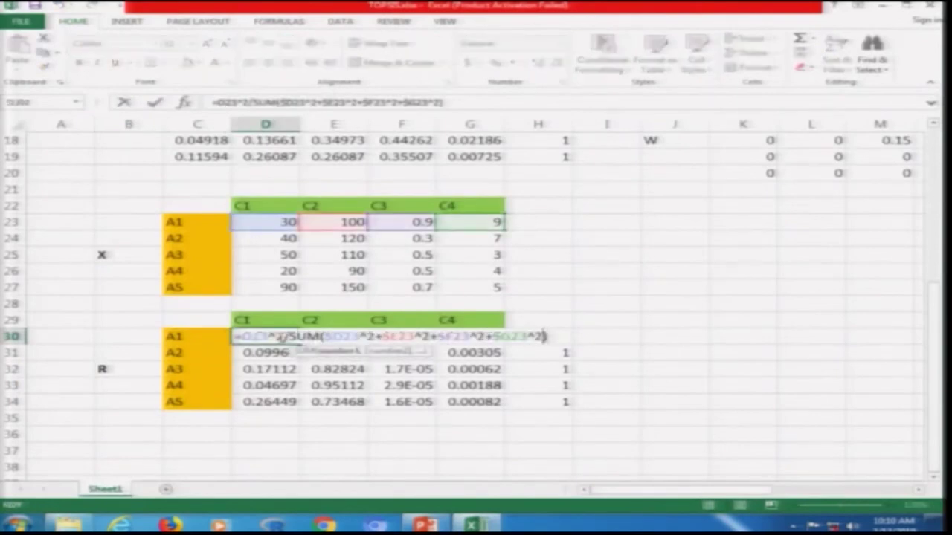
left_click(287, 336)
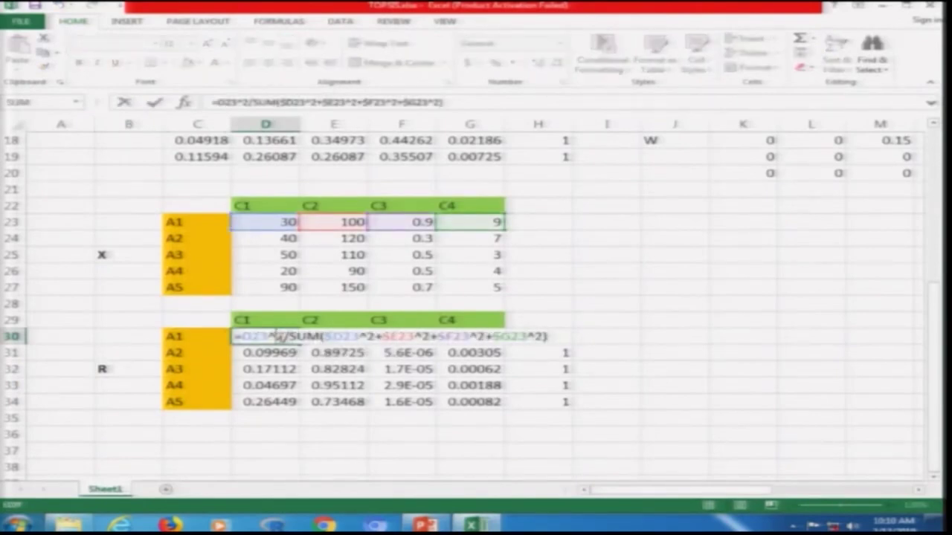
key("BackSpace")
key("BackSpace")
Step: Remove the squares from the $D23 and $E23 terms of the SUM in D30
key("Right")
key("Right")
key("Right")
key("Right")
key("Right")
key("Right")
key("Right")
key("Right")
key("Right")
key("Right")
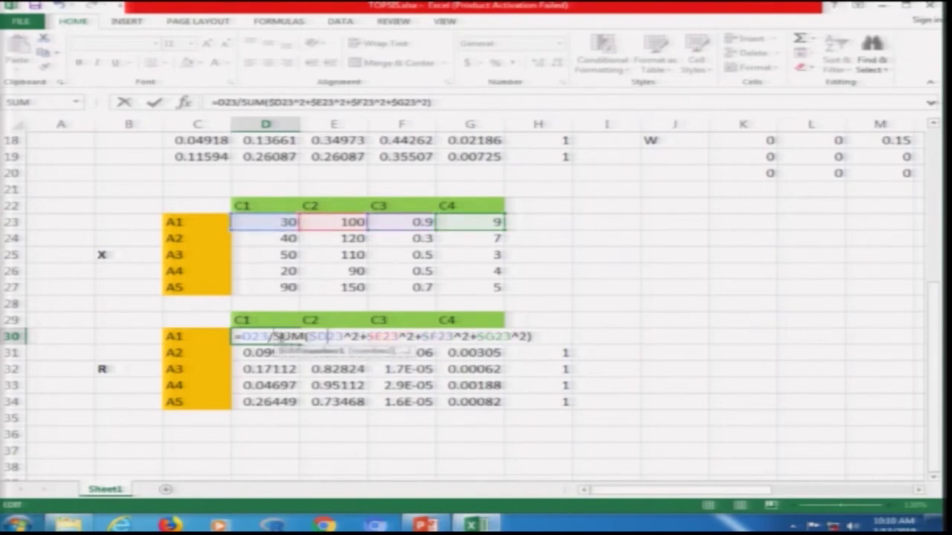
key("BackSpace")
key("BackSpace")
key("Right")
key("Right")
key("Right")
key("Right")
key("Right")
key("Right")
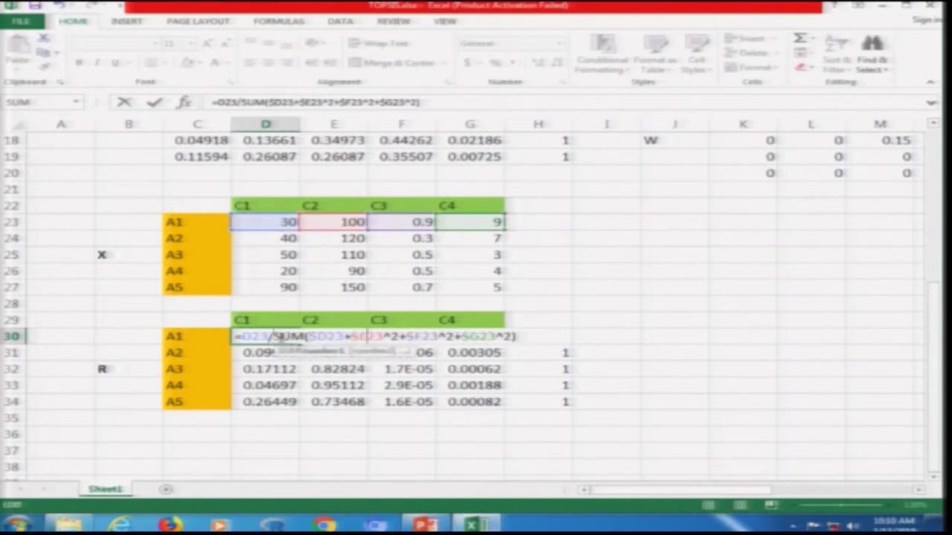
key("BackSpace")
key("BackSpace")
Step: Remove the squares from the $F23 and $G23 terms so D30 reads =D23/SUM($D23+$E23+$F23+$G23)
key("Right")
key("Right")
key("Right")
key("Right")
key("Right")
key("Right")
key("BackSpace")
key("BackSpace")
key("Right")
key("Right")
key("Right")
key("Right")
key("Right")
key("BackSpace")
key("BackSpace")
Step: Copy the unsquared D30 formula across the rest of the A1 row of R, into E30:G30
left_click(279, 336)
key("ctrl+c")
key("Right")
key("shift+Right")
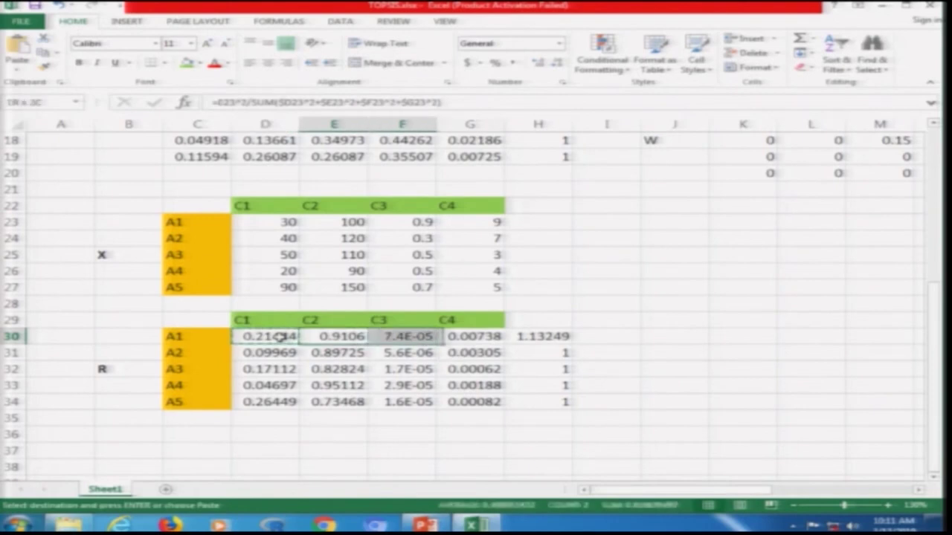
key("shift+Right")
key("ctrl+v")
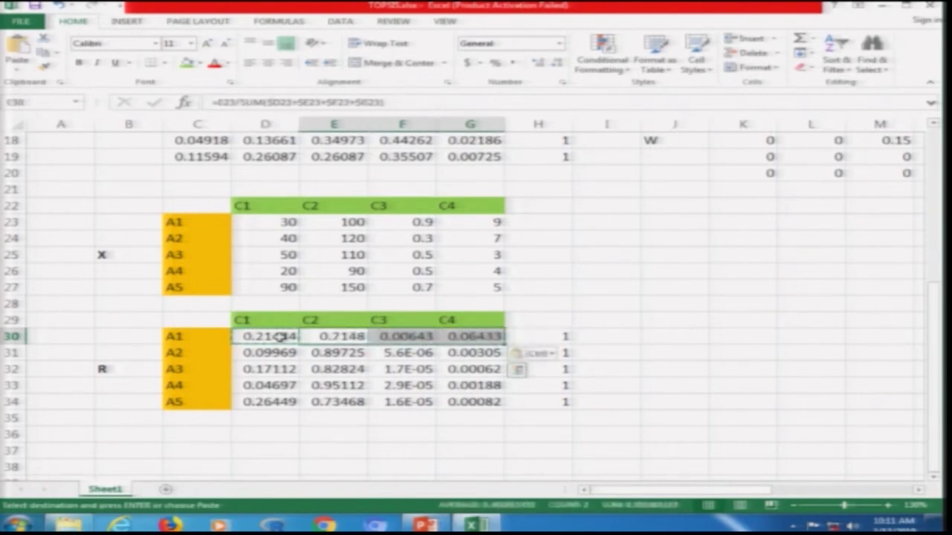
Step: Check the A1 row total of R in H30
left_click(278, 336)
key("shift+Right")
key("Right")
key("Right")
key("Right")
key("Right")
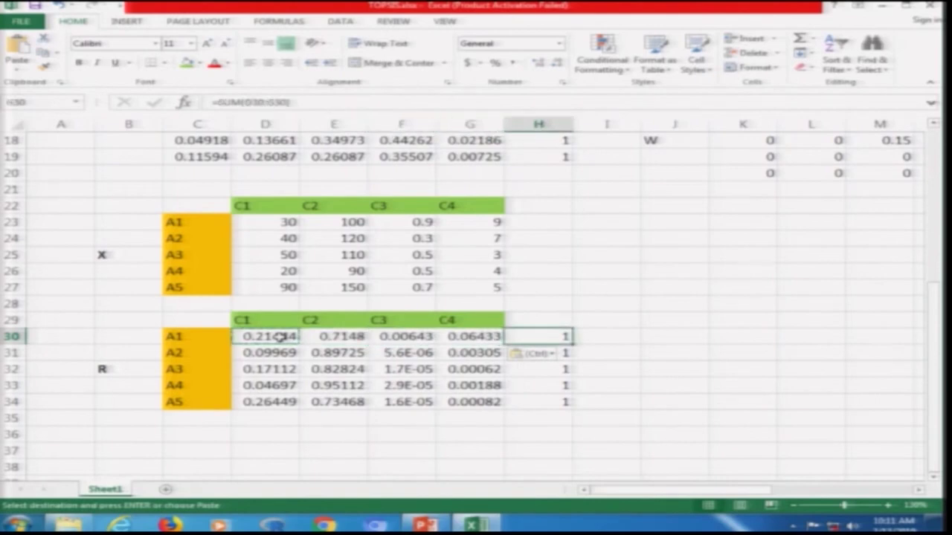
Step: Copy the A1 row formulas of R, D30:G30, over the A2 to A5 rows, D31:G34
key("Left")
key("Left")
key("Left")
key("Left")
key("shift+Right")
key("shift+Right")
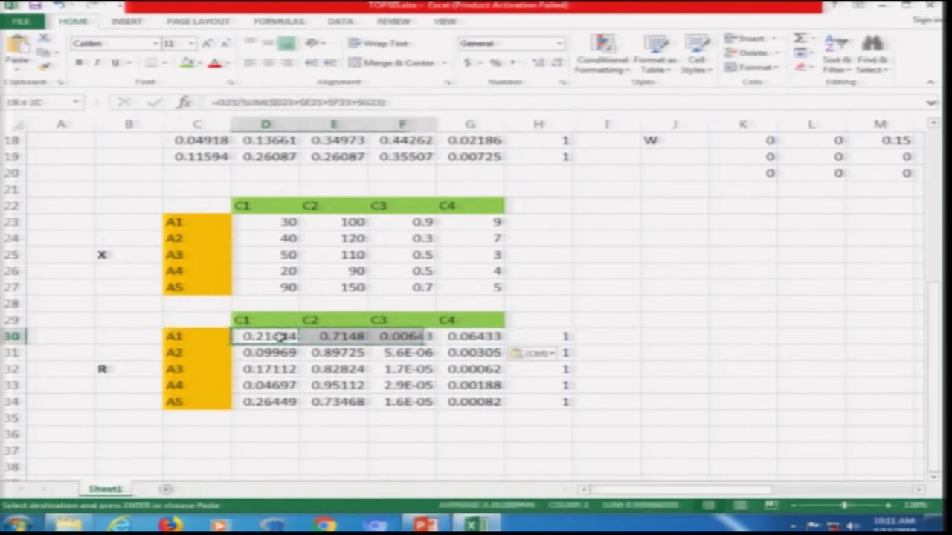
key("shift+Right")
key("ctrl+c")
key("Down")
key("shift+Right")
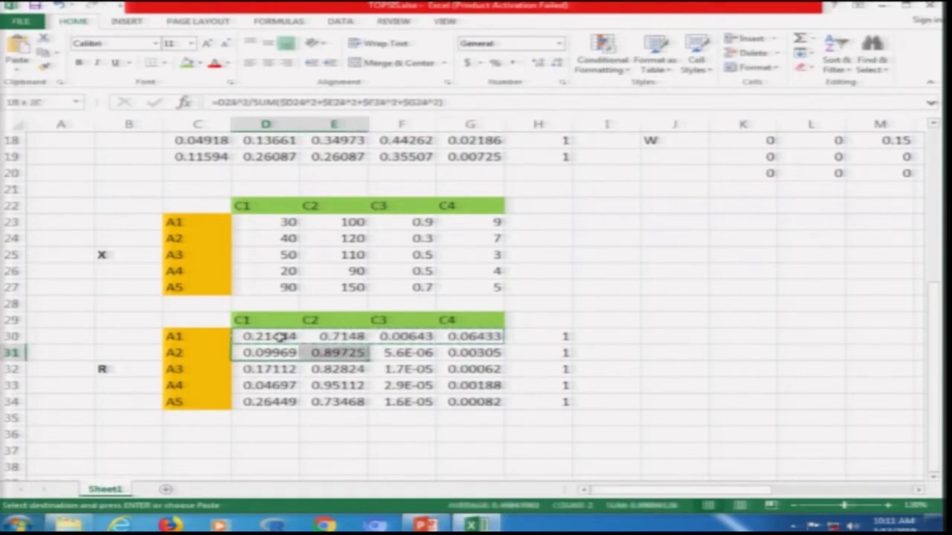
key("shift+Right")
key("shift+Right")
key("shift+Down")
key("shift+Down")
key("shift+Down")
key("ctrl+v")
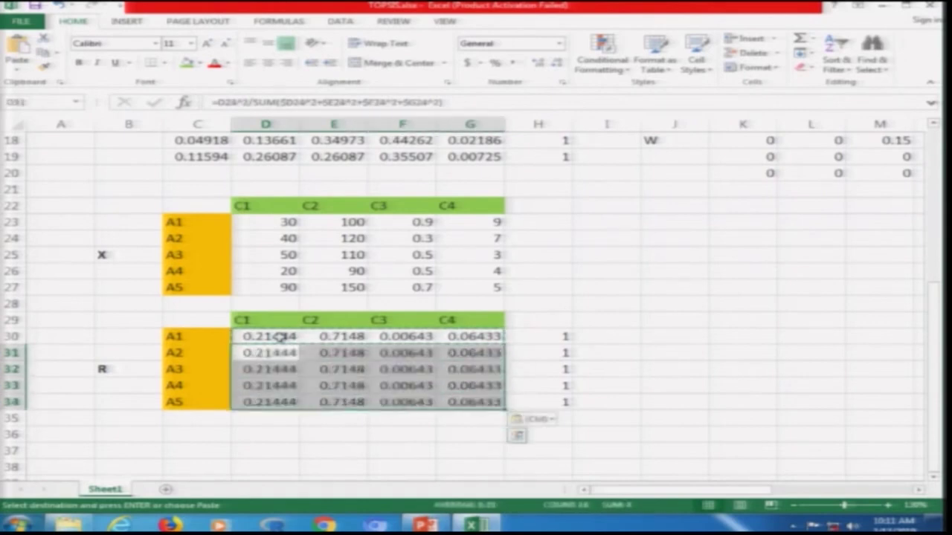
key("Escape")
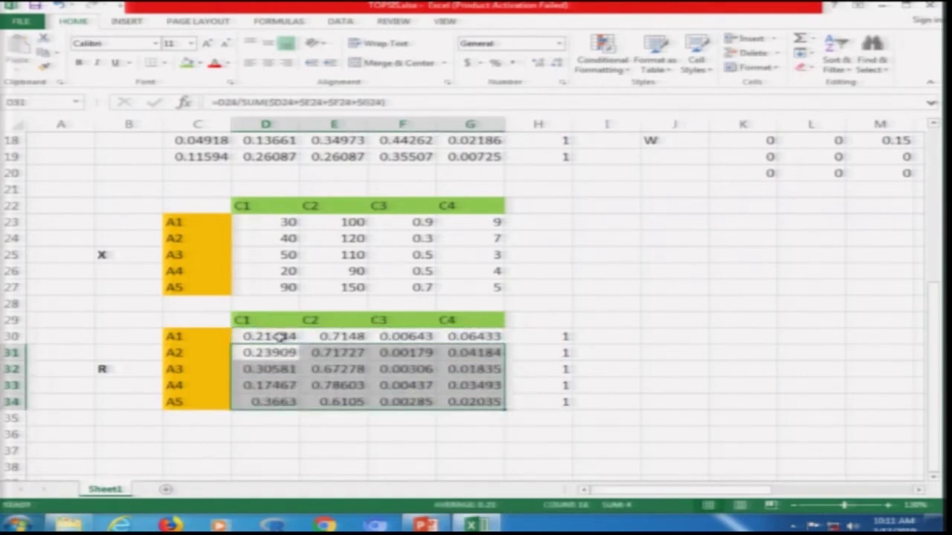
Step: Review the numeric R matrix slide in PowerPoint, then return to Excel and examine the formula in D30
key("alt+Tab")
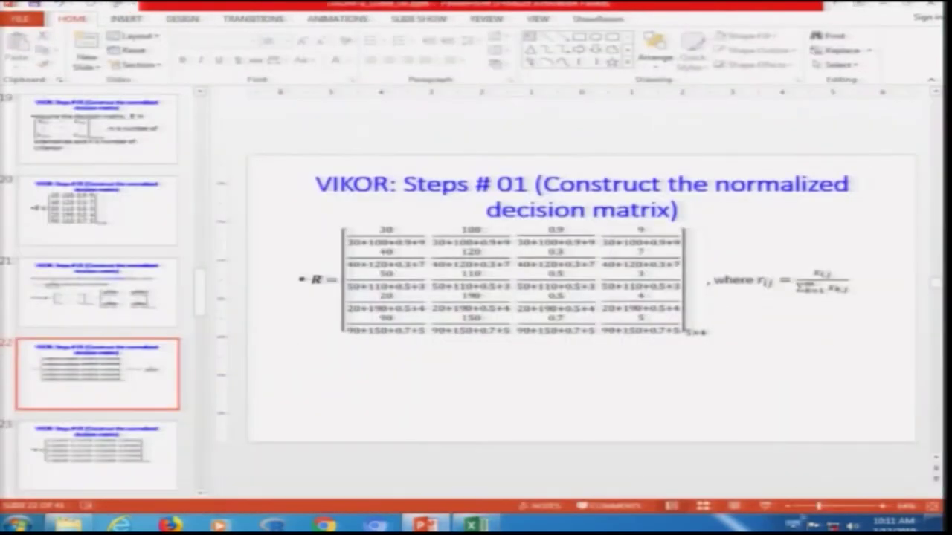
left_click(765, 507)
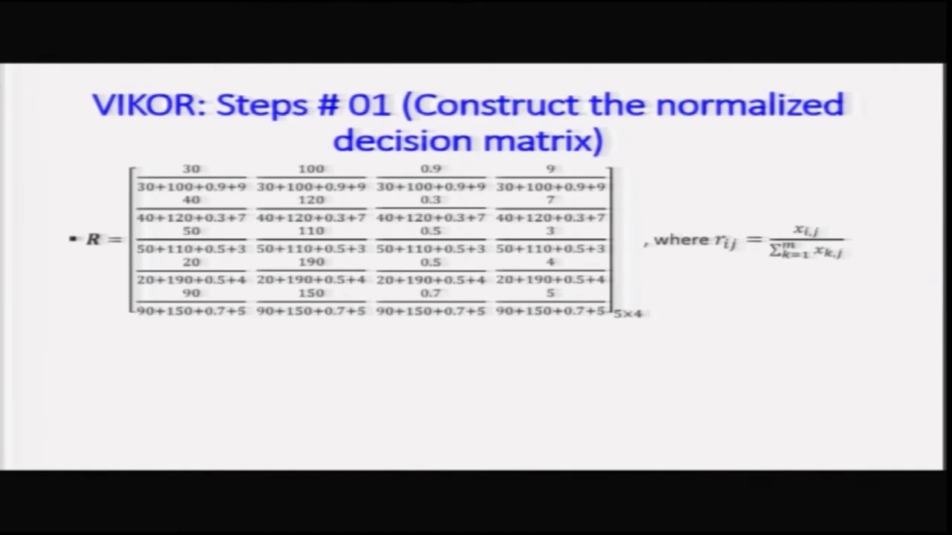
key("Escape")
key("shift+F5")
key("alt+Tab")
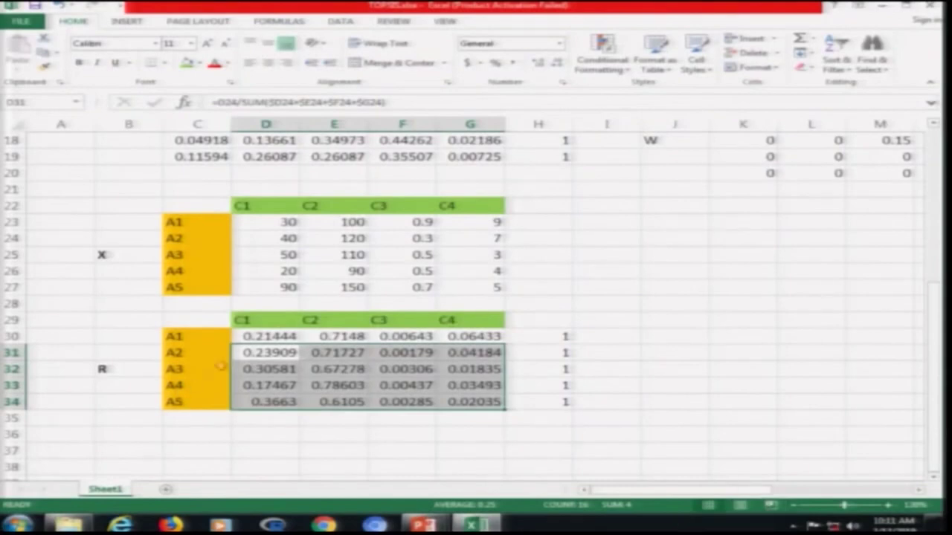
left_click(253, 336)
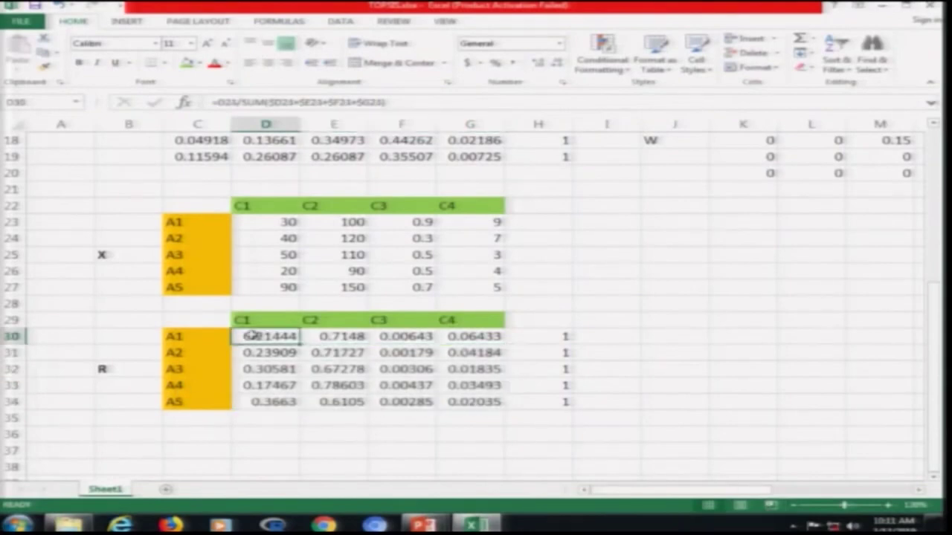
Step: Compare the R fraction formulas on the PowerPoint slide with the Excel formulas in the A1 to A4 rows of R
key("alt+Tab")
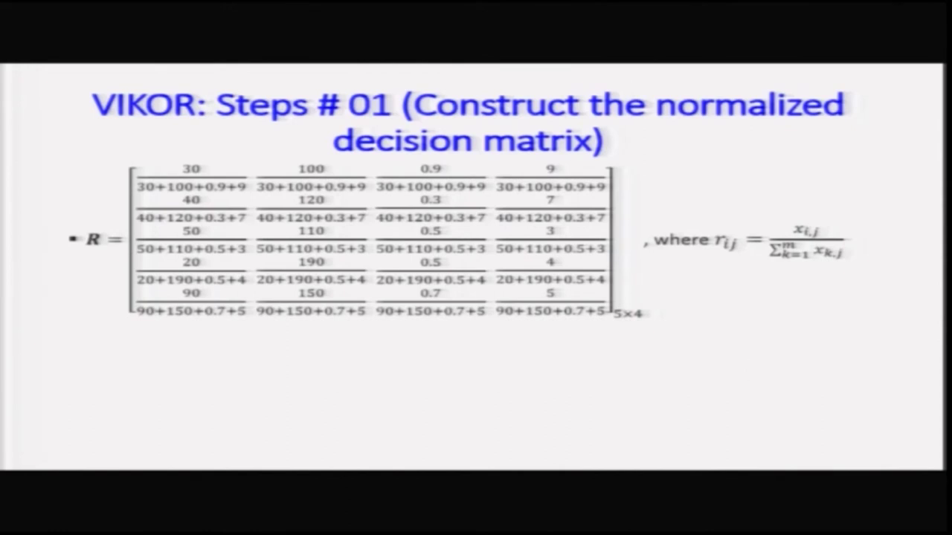
key("alt+Tab")
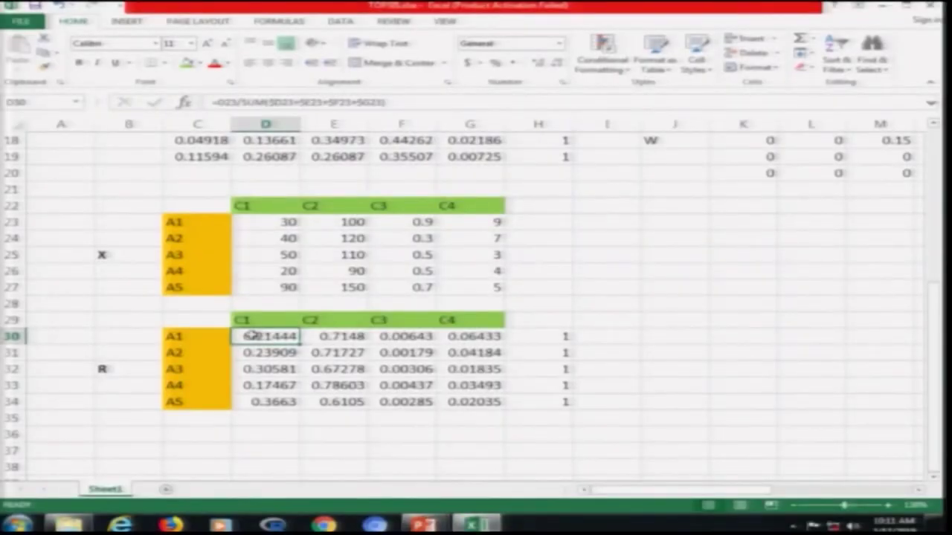
key("Right")
key("Down")
key("Down")
key("Down")
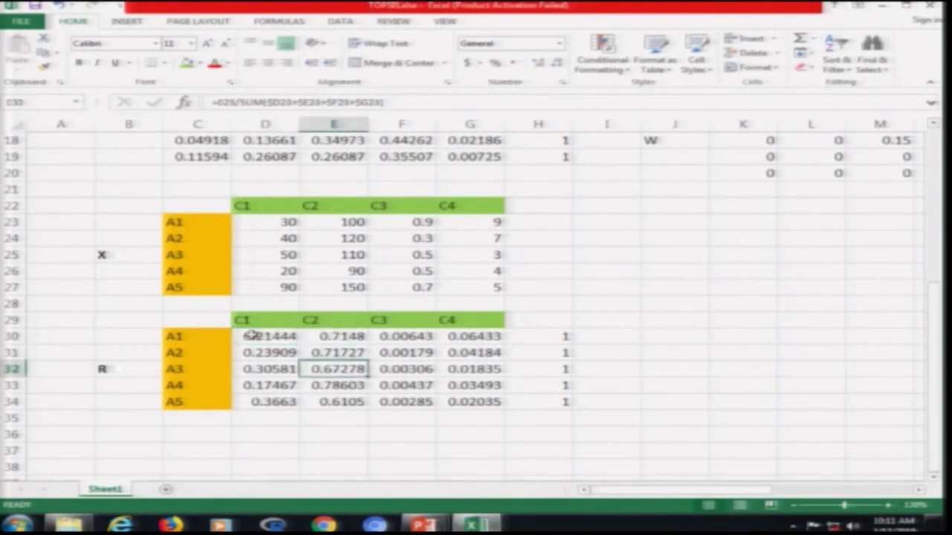
key("Right")
key("Right")
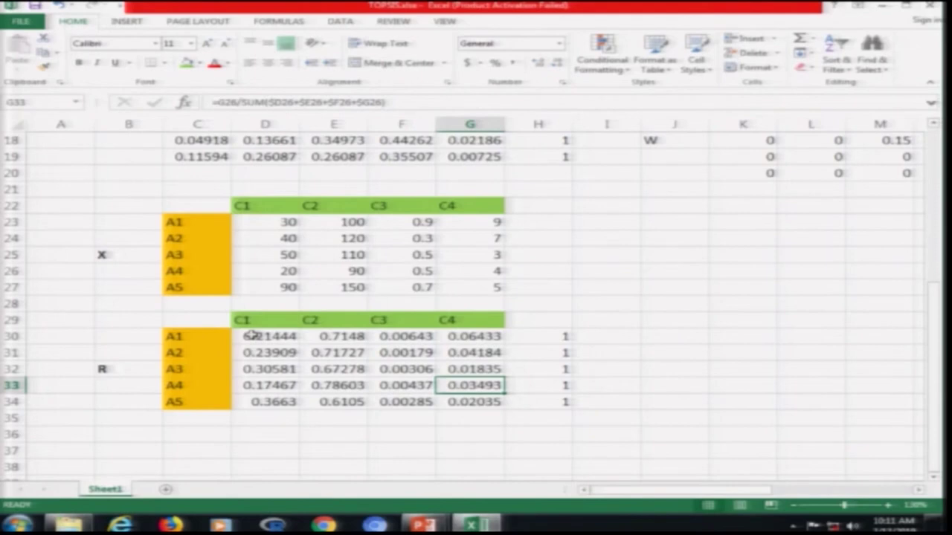
Step: Examine the A4 row of matrix X, cells D26:G26, which feeds the A4 row of R
key("Up")
key("Up")
key("Up")
key("Up")
key("Up")
key("Up")
key("Up")
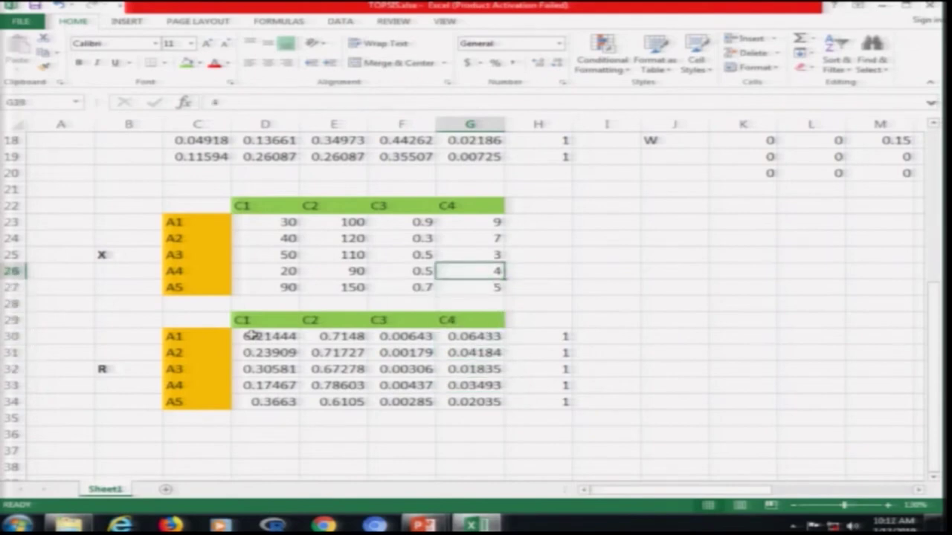
key("Left")
key("Left")
key("Left")
key("shift+Right")
key("shift+Right")
key("shift+Right")
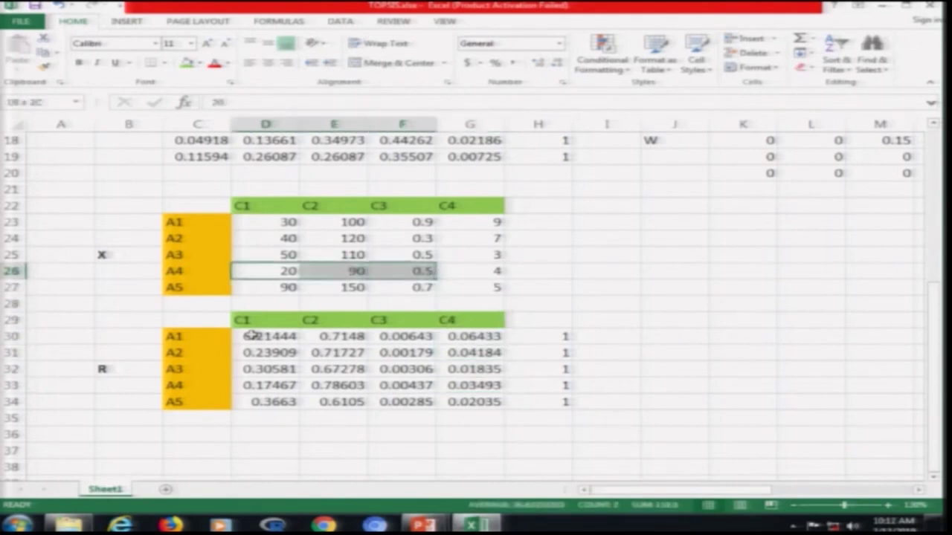
Step: Check the A4 row of R in Excel against the A4 fractions on the PowerPoint slide, then return to Excel
key("Down")
key("Down")
key("Down")
key("Down")
key("Down")
key("Down")
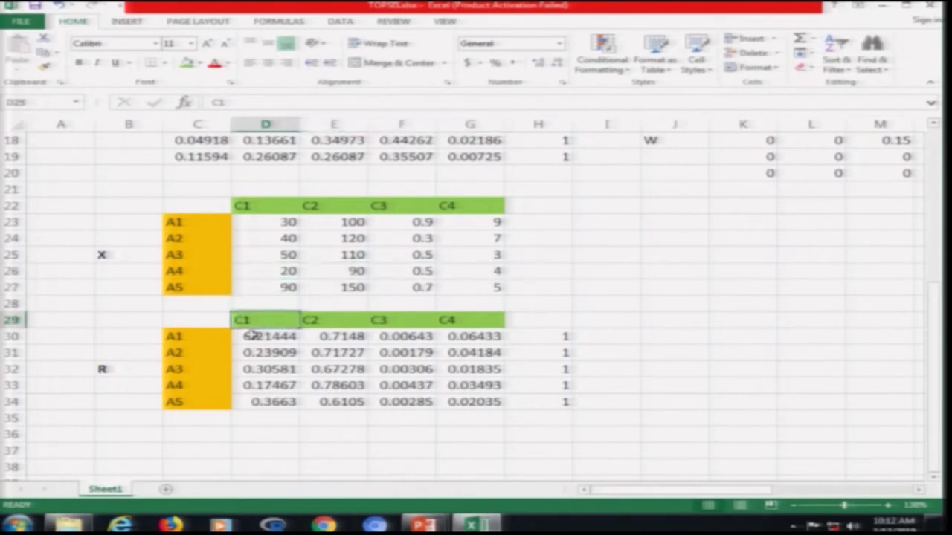
key("Down")
key("Right")
key("Right")
key("Right")
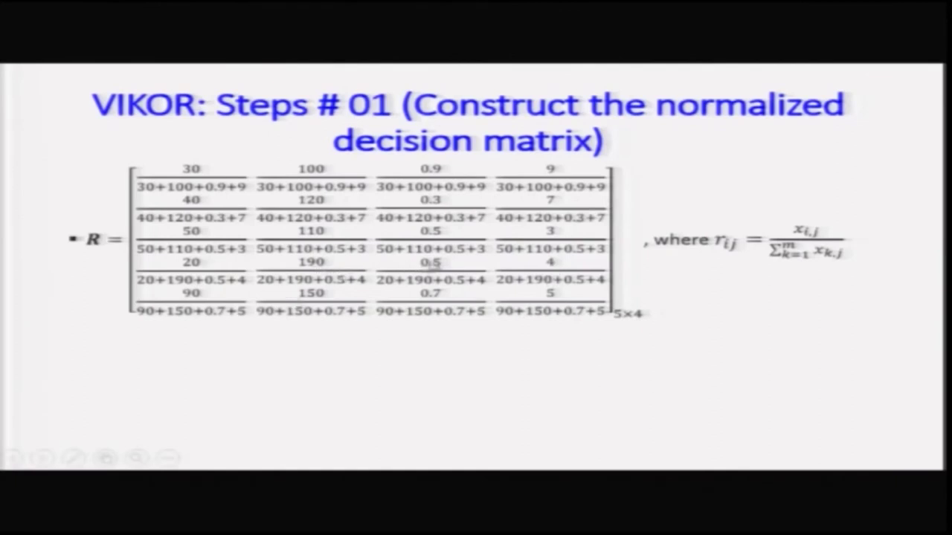
key("alt+Tab")
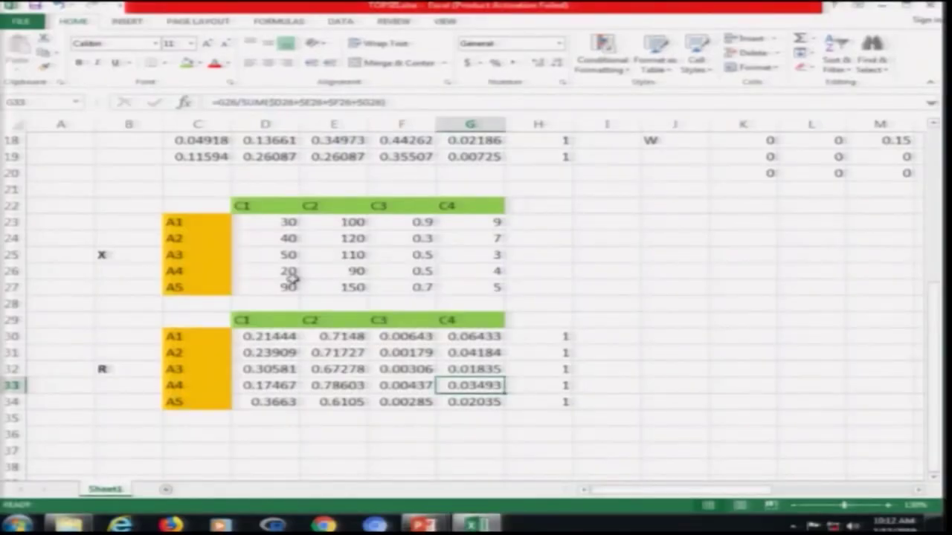
key("alt+Tab")
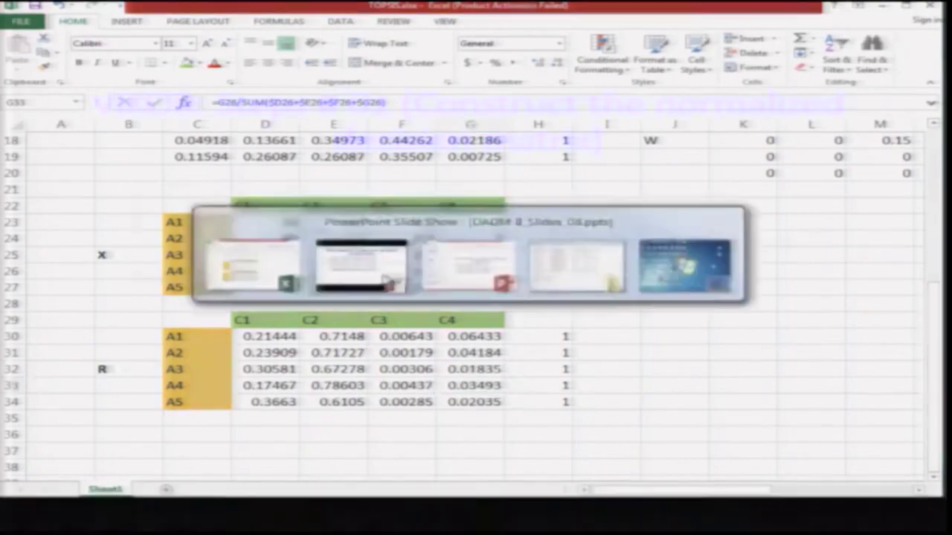
key("alt+Tab")
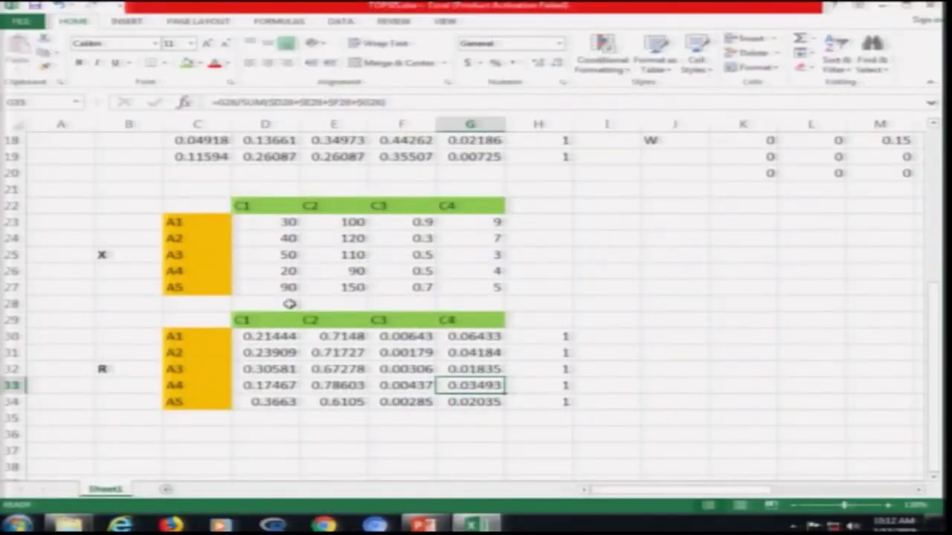
Step: Set the A4 value under C2 in matrix X, cell E26, to 190
left_click(350, 271)
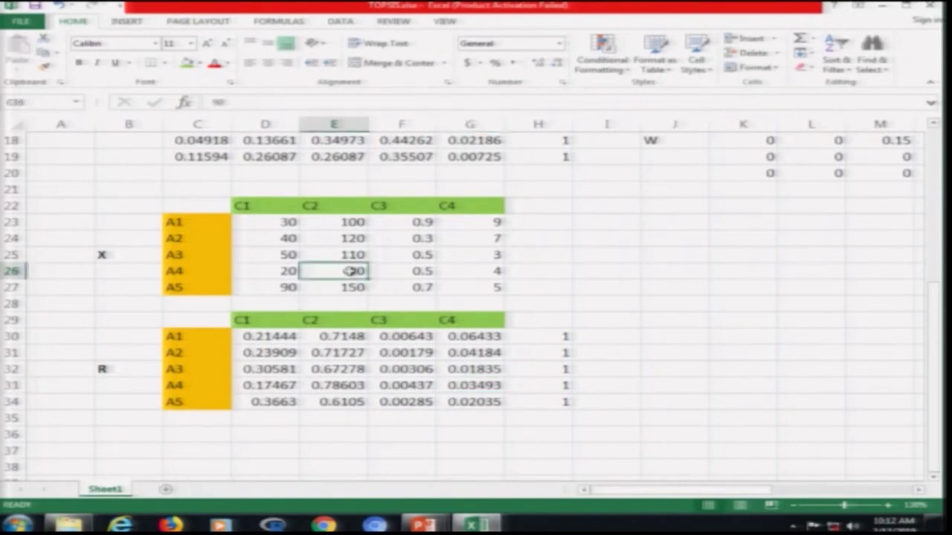
type("190")
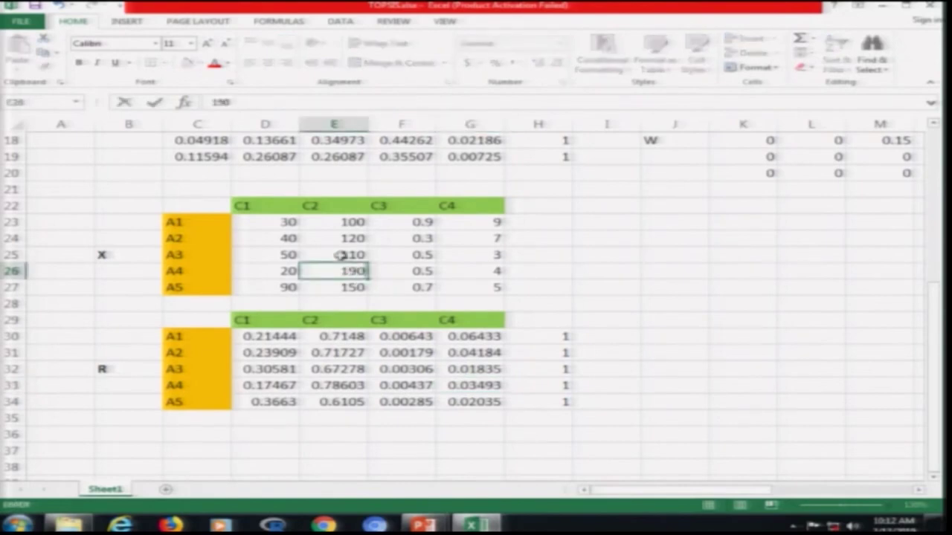
key("Return")
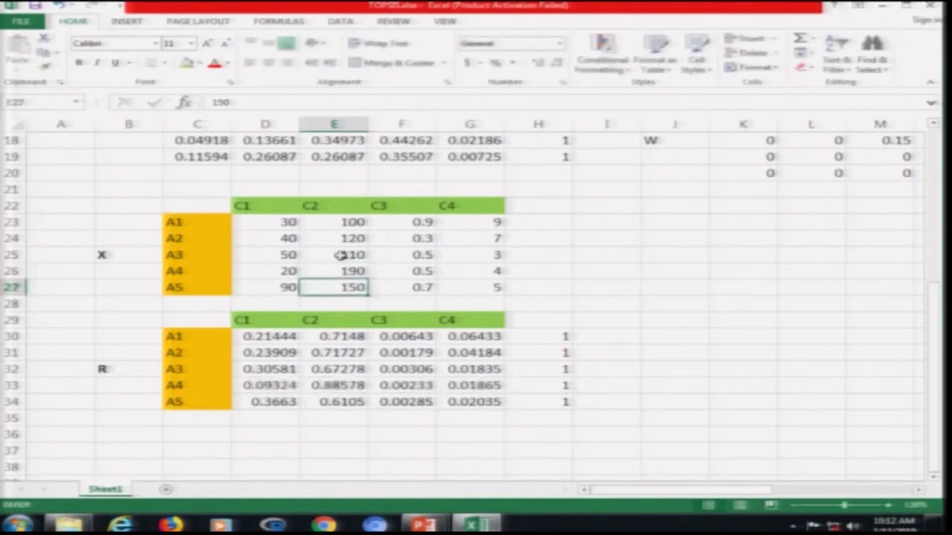
Step: Compare matrix X in Excel with the X slide in PowerPoint, then advance the slides to the numeric R matrix
key("alt+Tab")
key("Left")
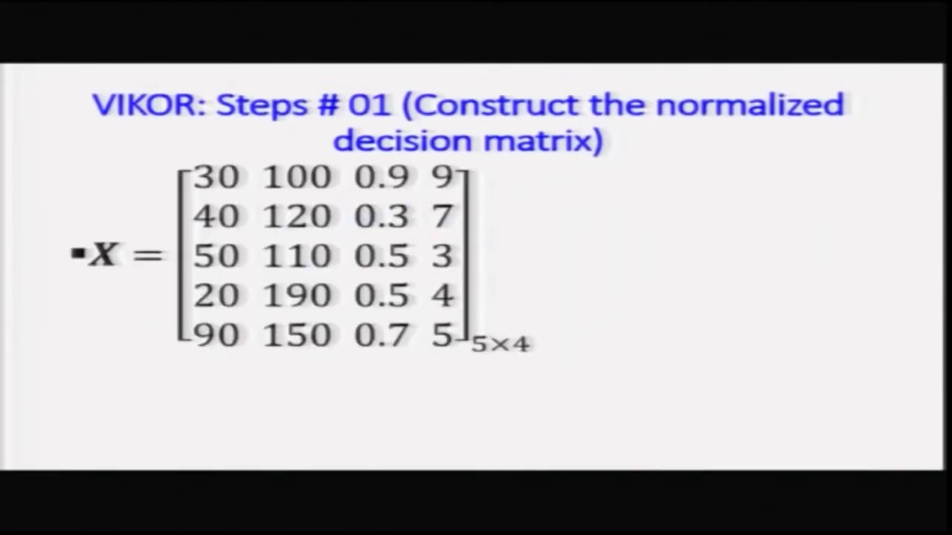
key("alt+Tab")
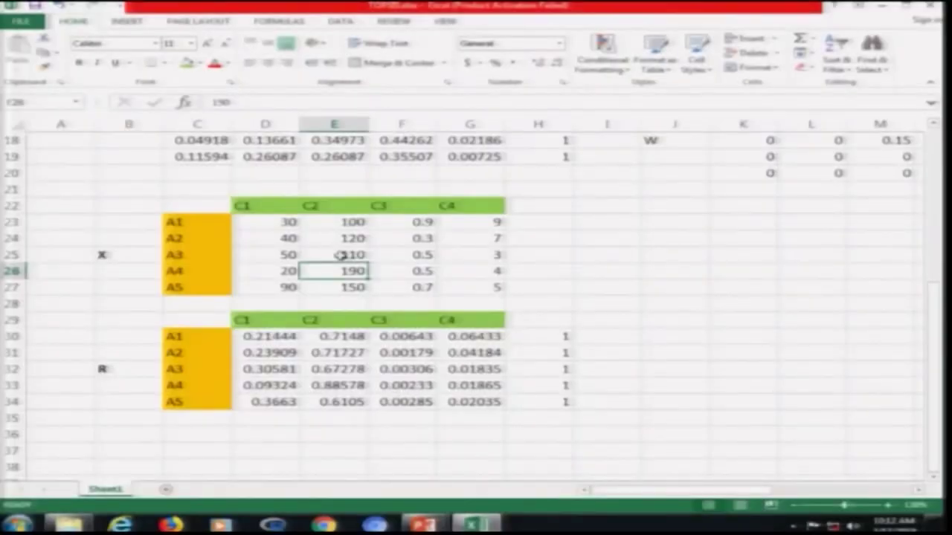
key("alt+Tab")
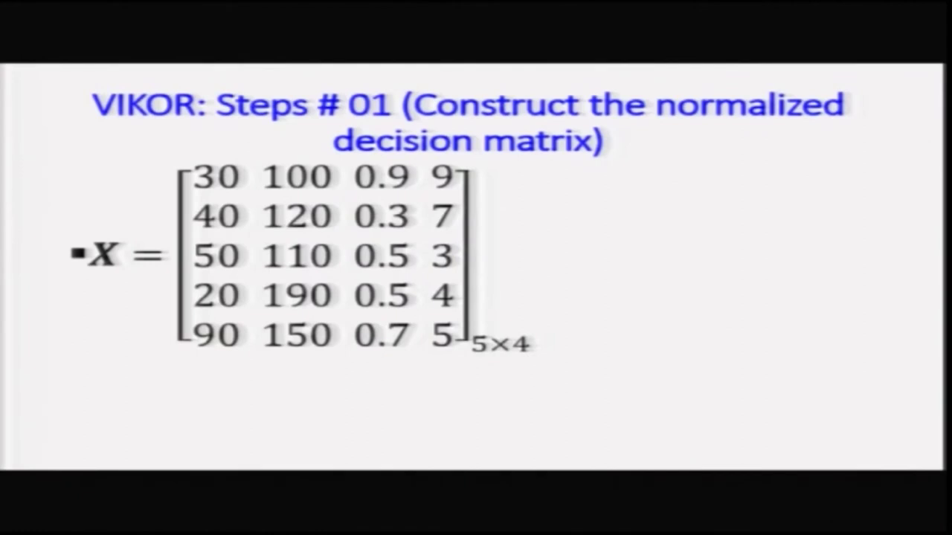
key("alt+Tab")
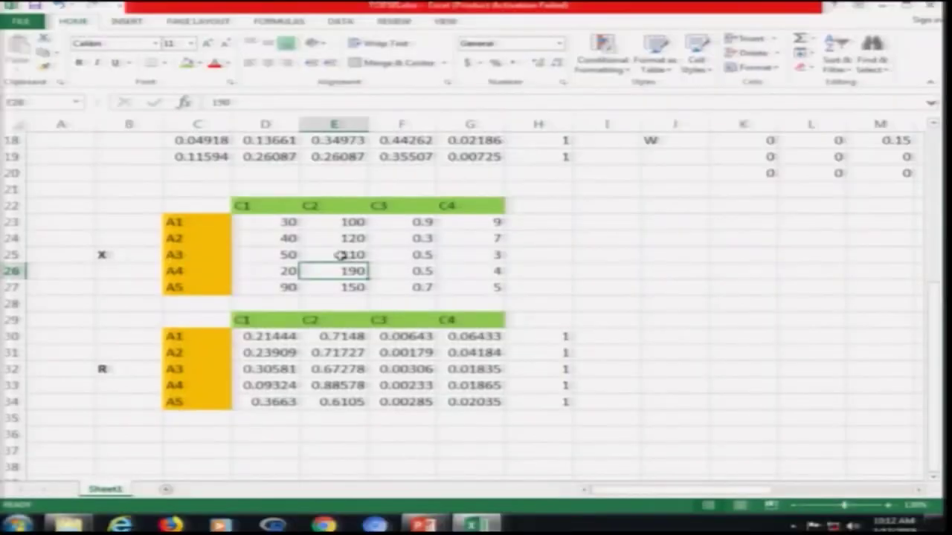
key("alt+Tab")
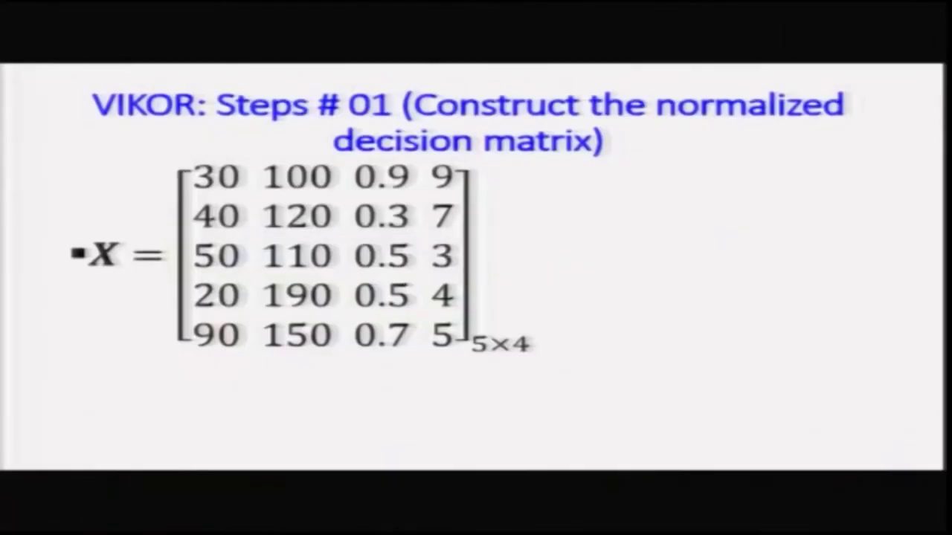
key("alt+Tab")
key("alt+Tab")
key("Right")
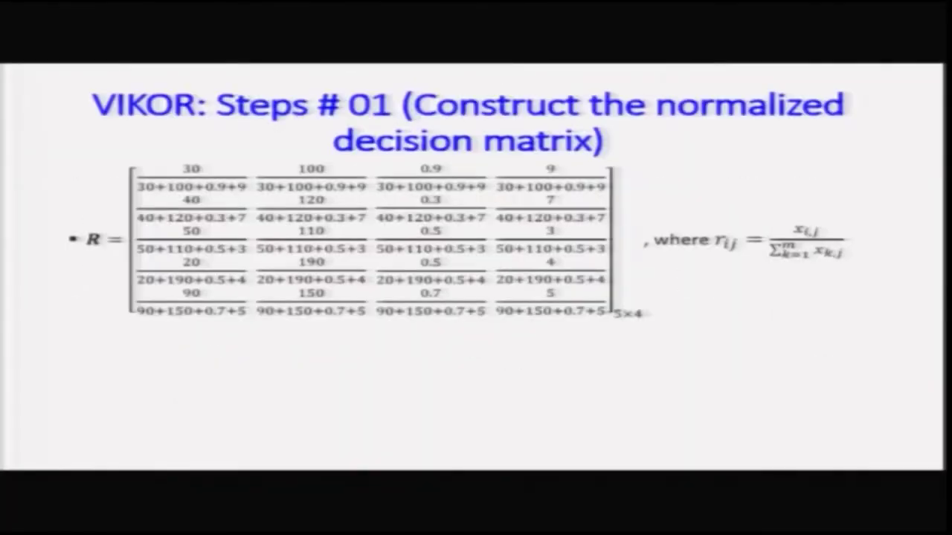
key("Right")
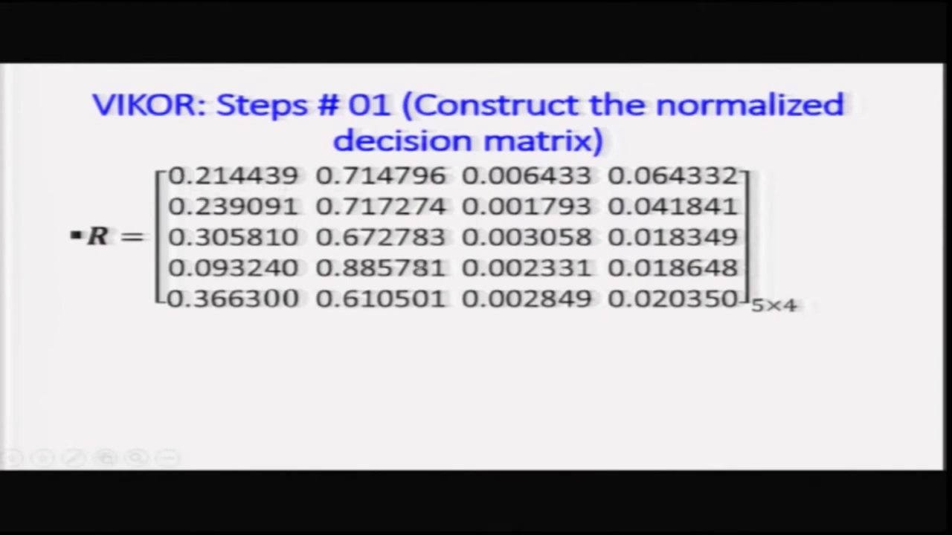
Step: Compare the A1 and A2 rows of R in Excel with the numeric R matrix slide in PowerPoint
key("alt+Tab")
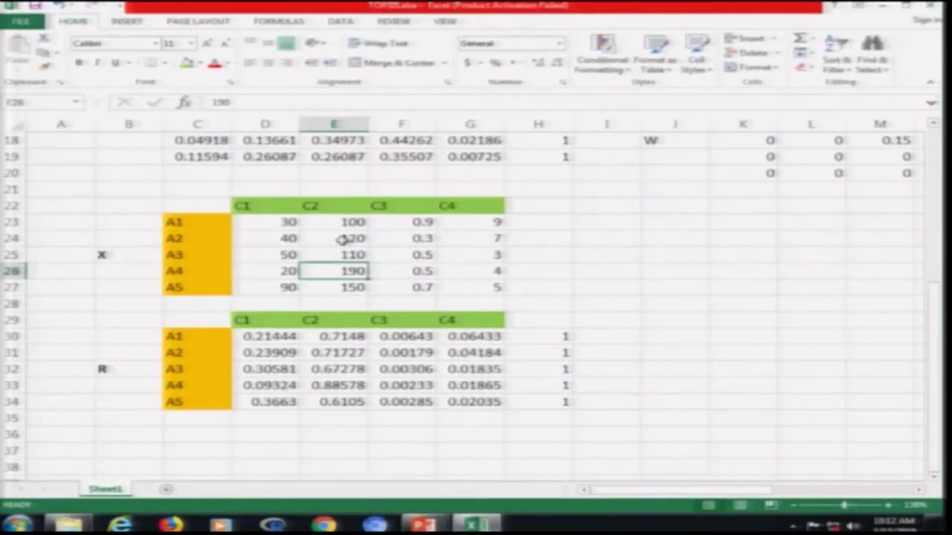
left_click(271, 335)
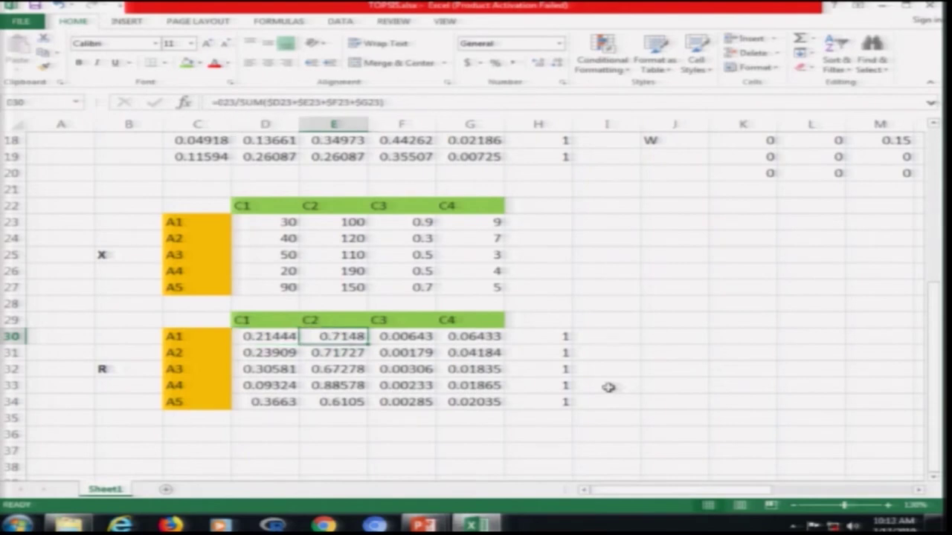
key("Right")
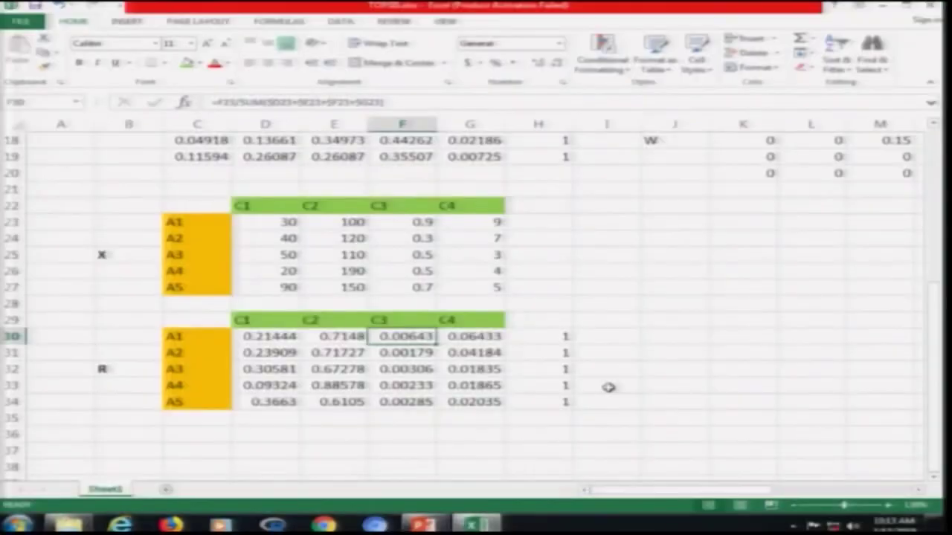
key("Right")
key("Down")
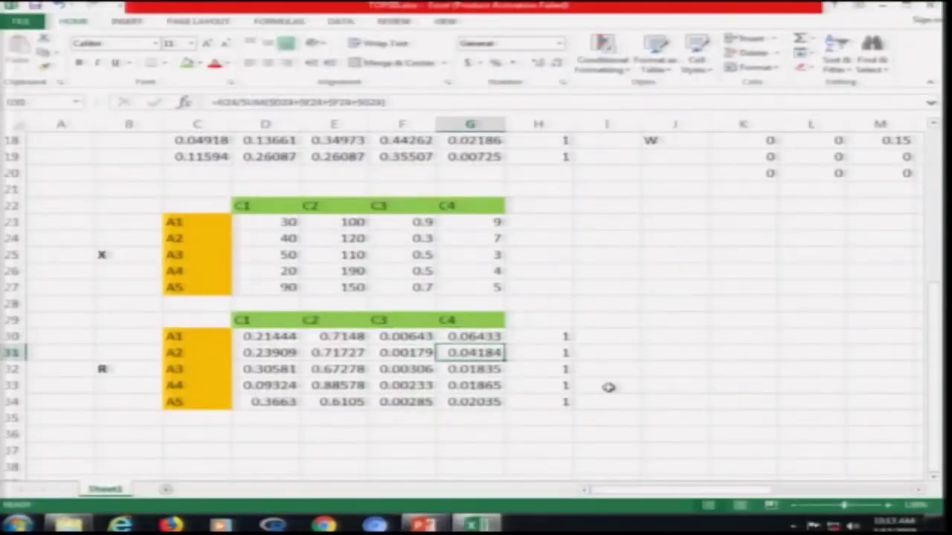
key("Left")
key("Left")
key("Left")
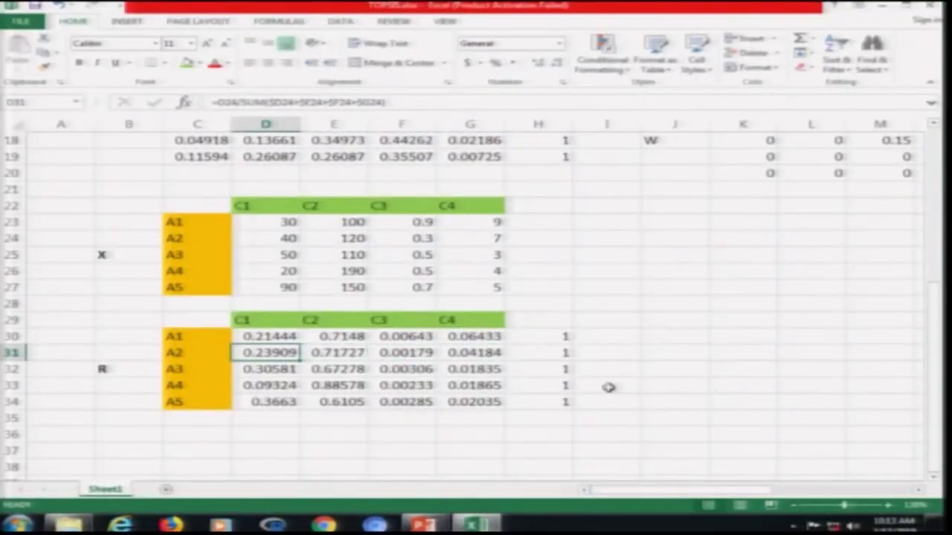
key("Right")
key("alt+Tab")
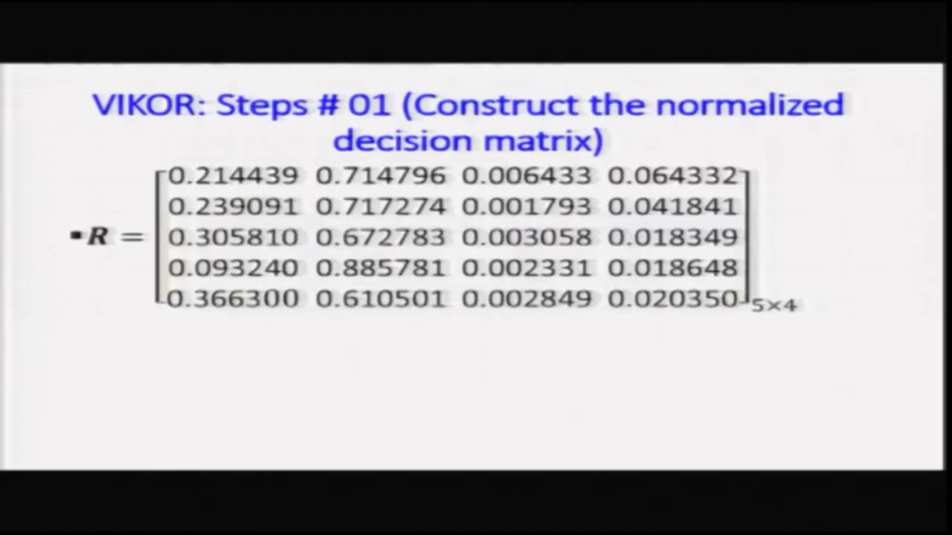
key("alt+Tab")
key("Right")
key("Right")
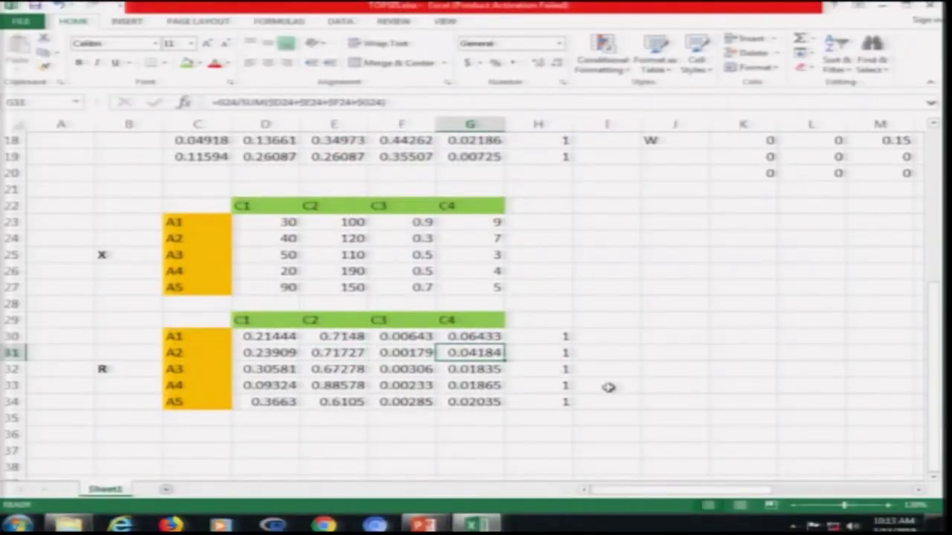
key("alt+Tab")
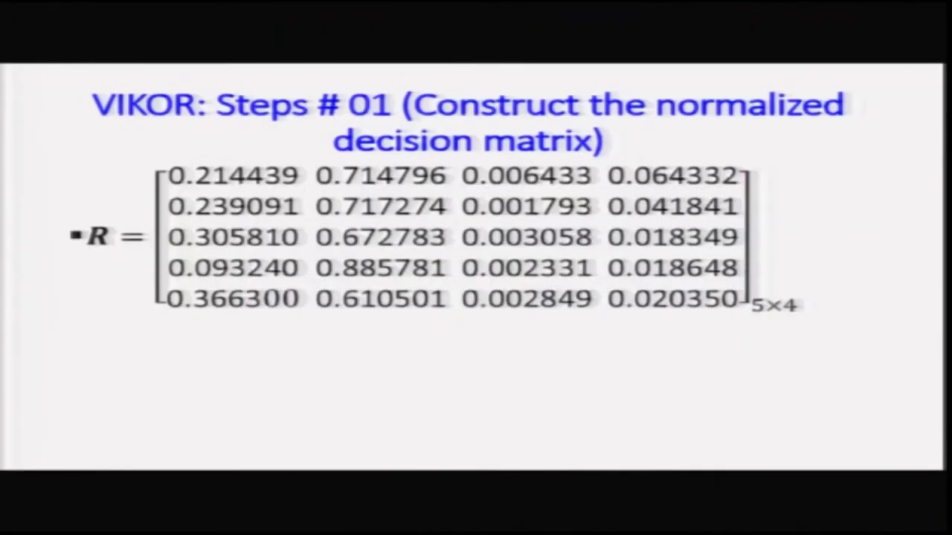
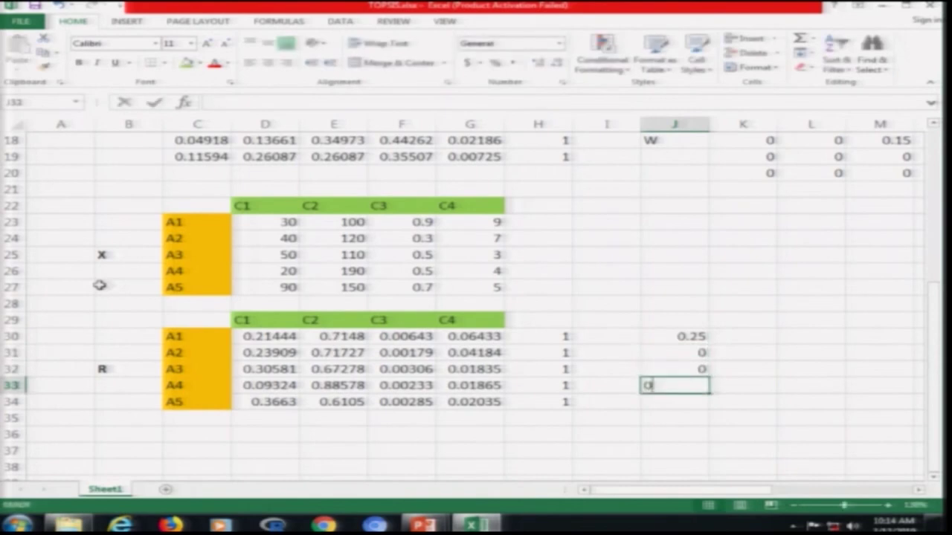
Step: Complete the first weight matrix column with 0 in J33 and enter 0 in K30 of the second column
key("Up")
key("Up")
key("Up")
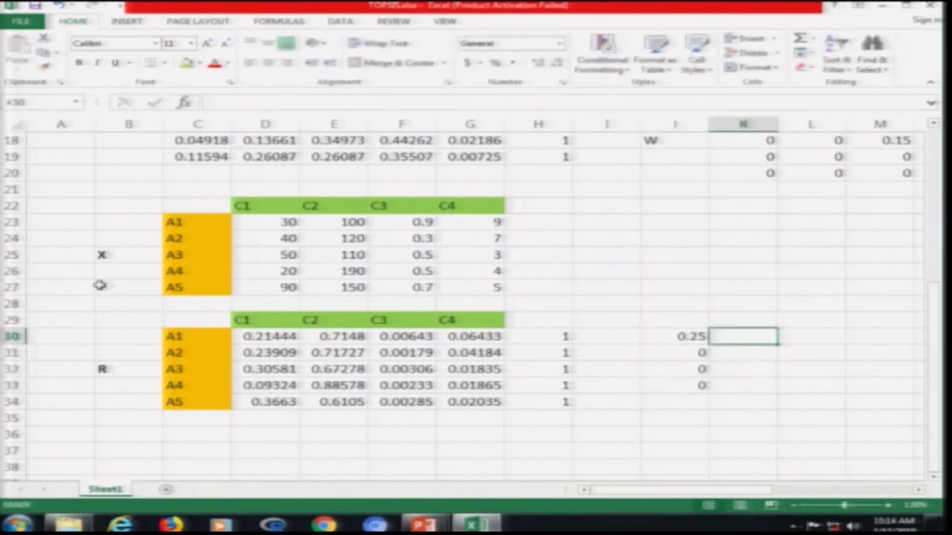
type("0")
key("Return")
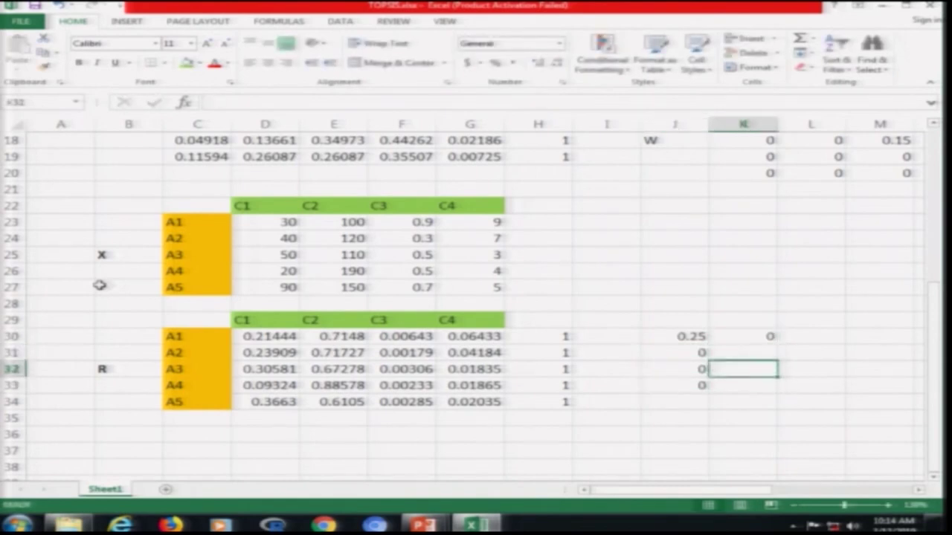
Step: Copy the 0.25 weight from J30 to the diagonal cell K31
key("Up")
key("Left")
key("ctrl+c")
key("Right")
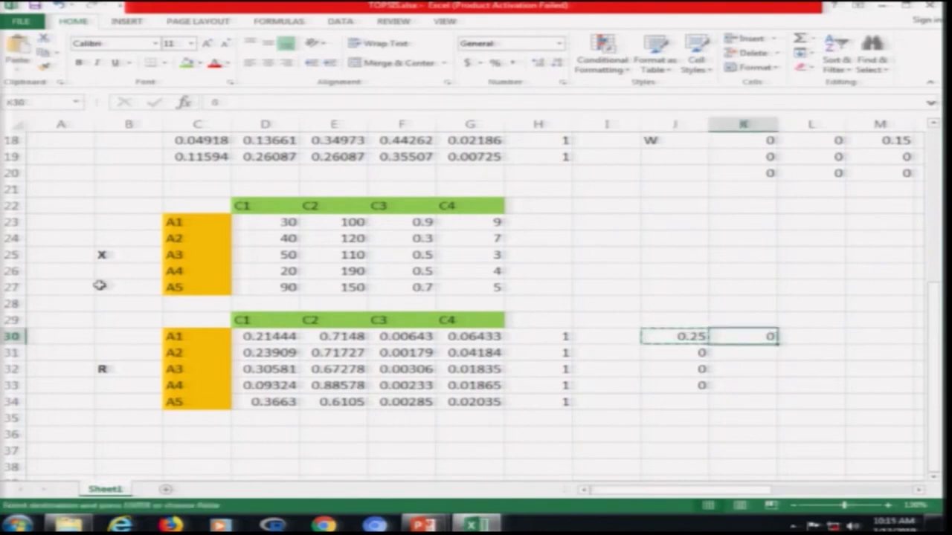
key("Down")
key("ctrl+v")
key("Down")
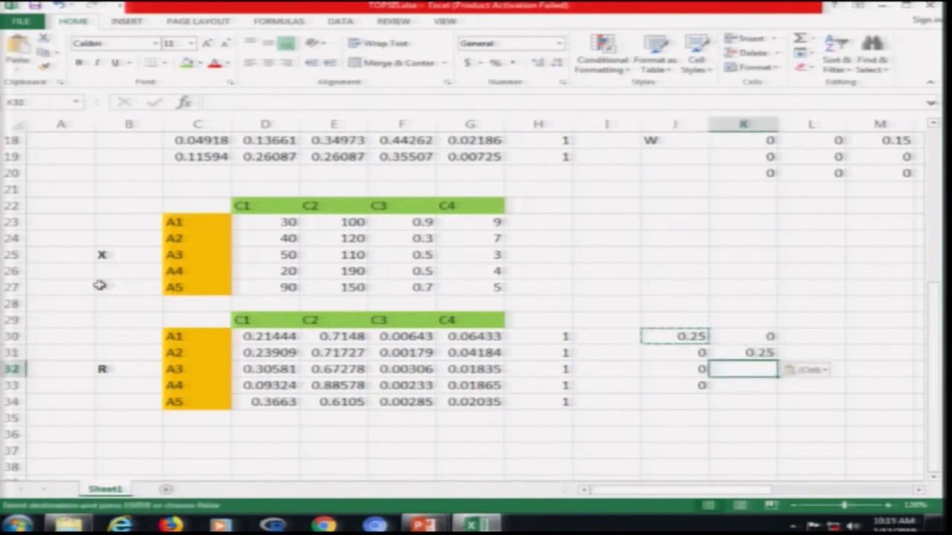
Step: Enter 0 in K32 and K33 to complete the second column of the weight matrix
type("0")
key("Return")
type("0")
key("Right")
key("Up")
key("Up")
key("Up")
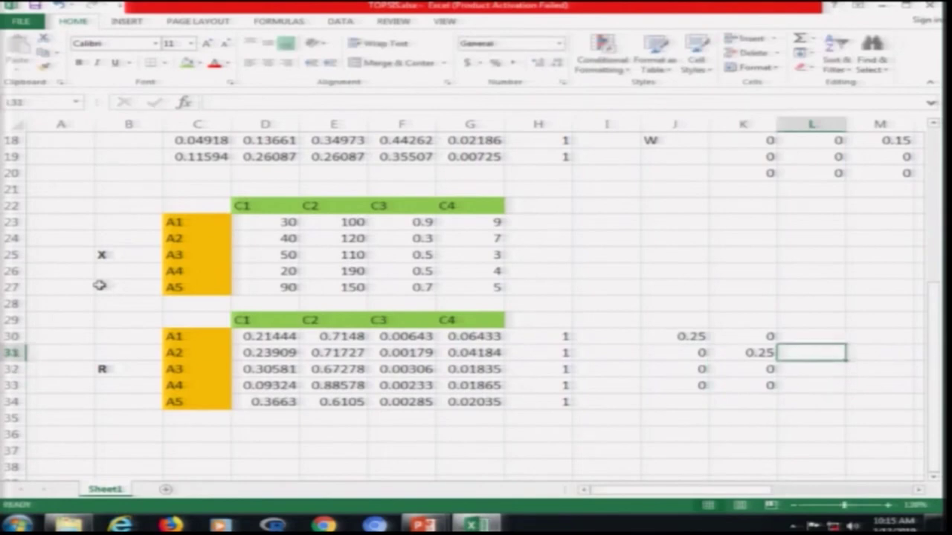
Step: Enter 0 in L30 and L31 of the weight matrix's third column and copy the 0.25 weight from K31 to L32
type("0")
key("Return")
type("0")
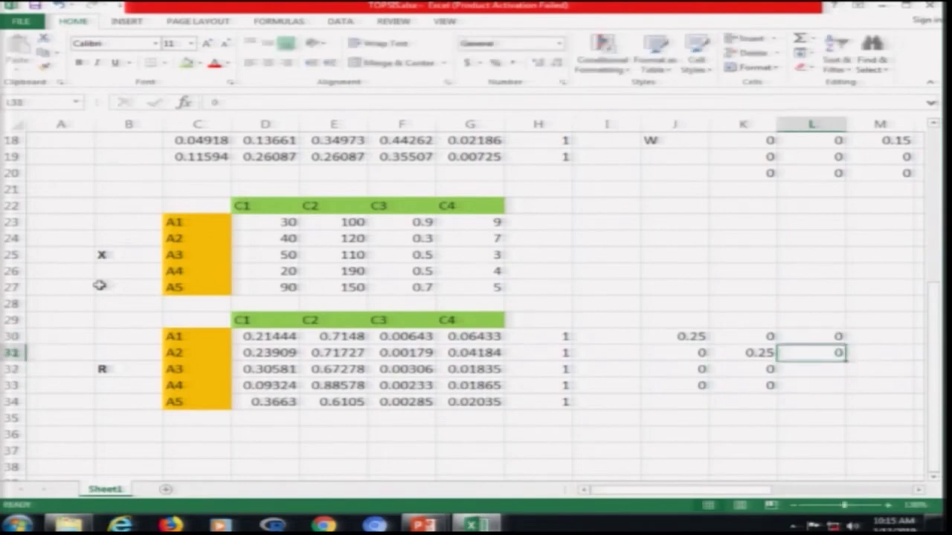
key("Left")
key("ctrl+c")
key("Down")
key("Right")
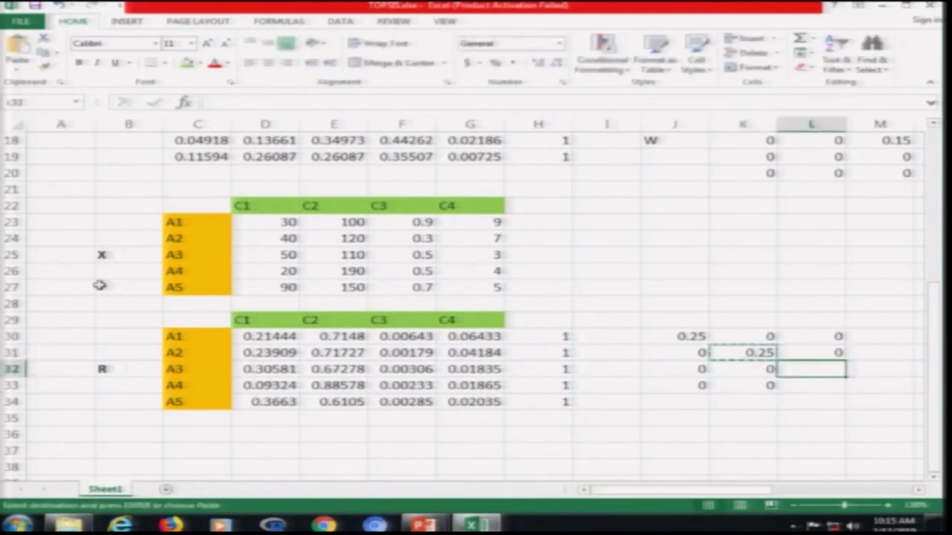
key("ctrl+v")
Step: Complete the third weight matrix column with 0 in L33 and enter 0 in M30, M31 and M32 of the fourth
key("Right")
key("Down")
key("Left")
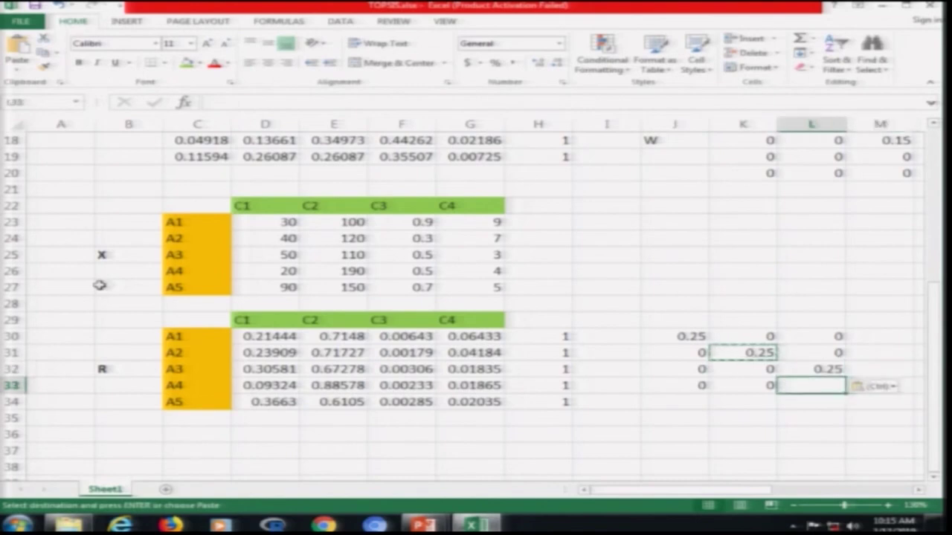
type("0")
key("Right")
key("Up")
key("Up")
key("Up")
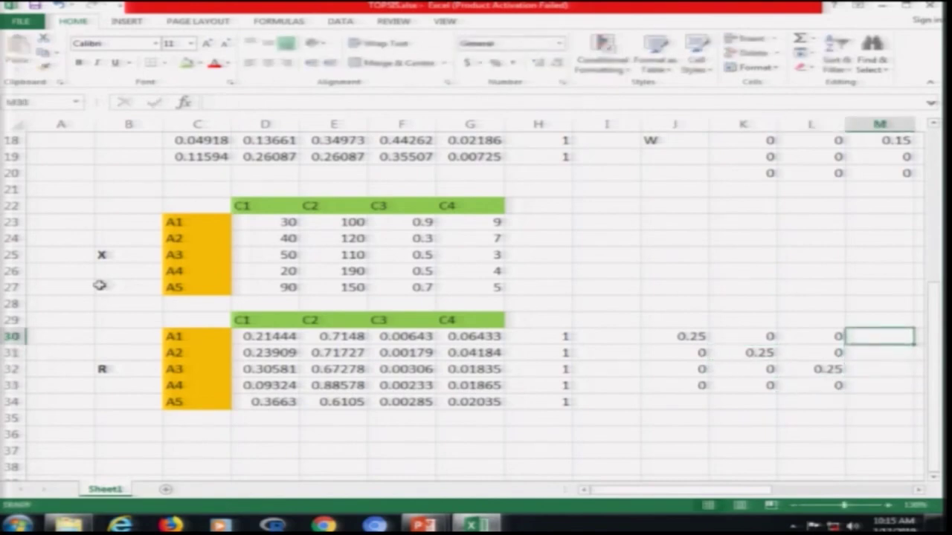
type("0")
key("Return")
type("0")
key("Return")
type("0")
key("Return")
Step: Copy the 0.25 weight from L32 to the last diagonal cell, M33
key("Up")
key("Left")
key("ctrl+c")
key("Right")
key("Down")
key("ctrl+v")
key("Right")
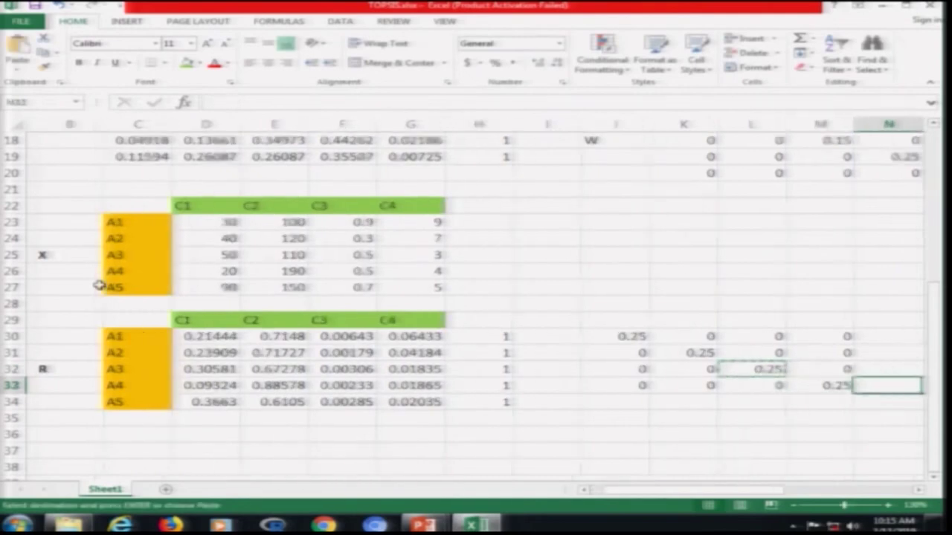
key("Right")
key("Escape")
Step: Move the 4×4 weight matrix from J30:M33 one column over to K30:N33
key("Left")
key("Left")
key("Left")
key("Left")
key("Left")
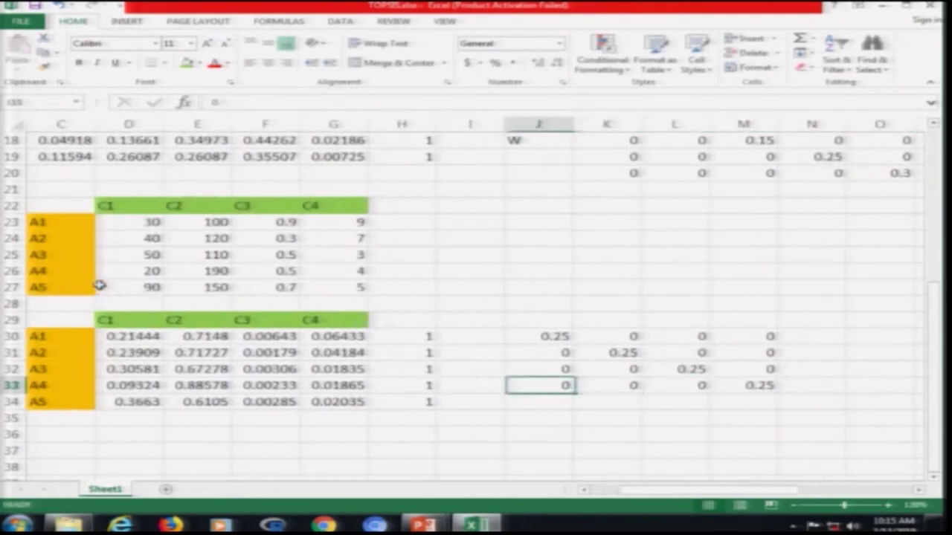
key("Up")
key("Up")
key("Up")
key("shift+Down")
key("shift+Down")
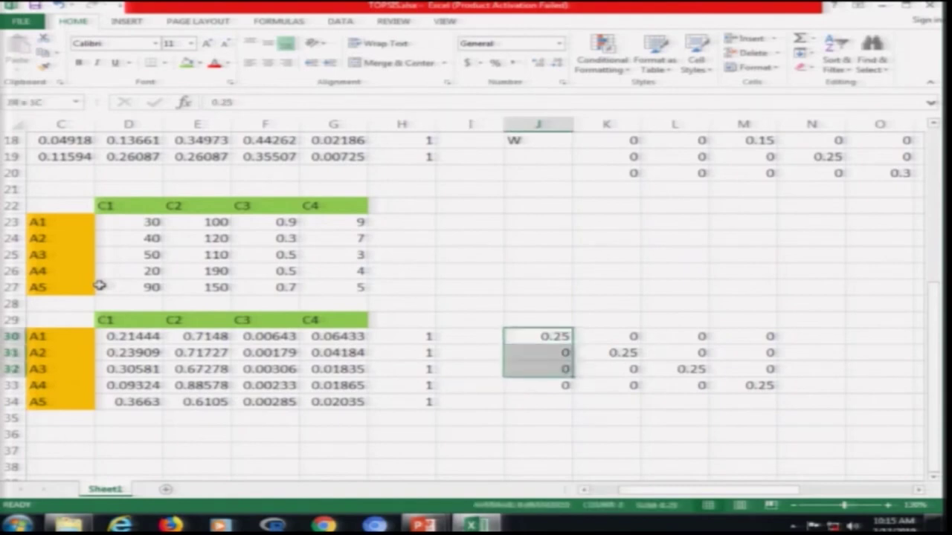
key("shift+Down")
key("shift+Right")
key("shift+Right")
key("shift+Right")
key("ctrl+c")
key("Right")
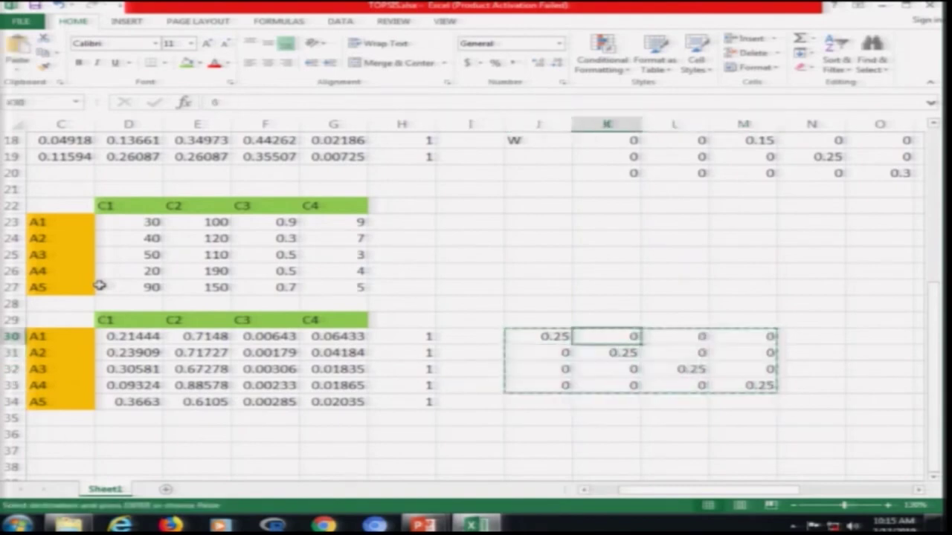
key("ctrl+v")
Step: Label the weight matrix with a bold W in J32
key("Left")
key("Left")
key("Down")
key("Right")
key("Down")
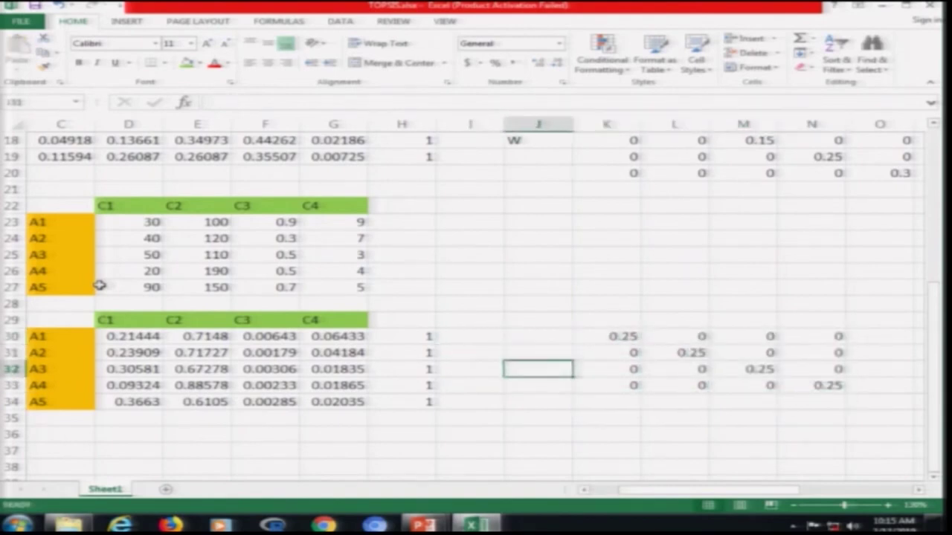
type("W")
key("ctrl+Return")
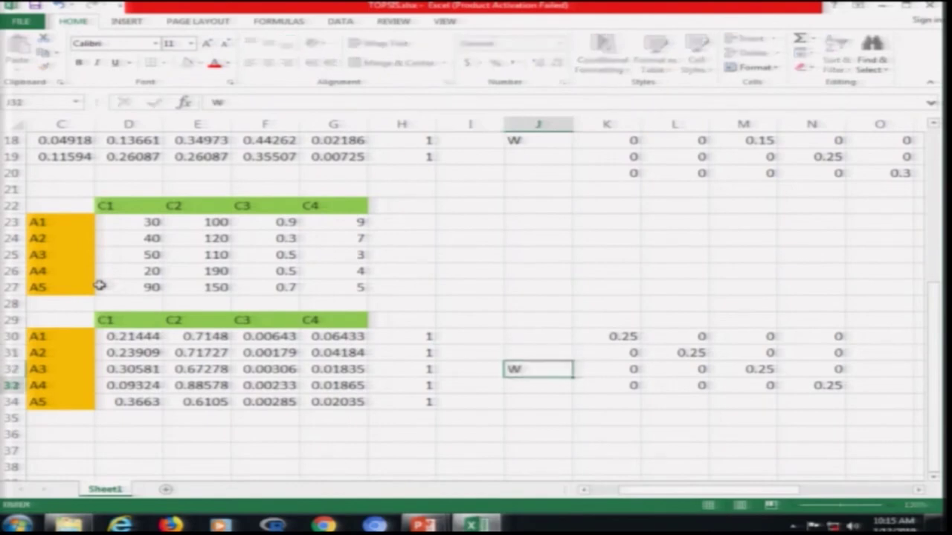
key("ctrl+b")
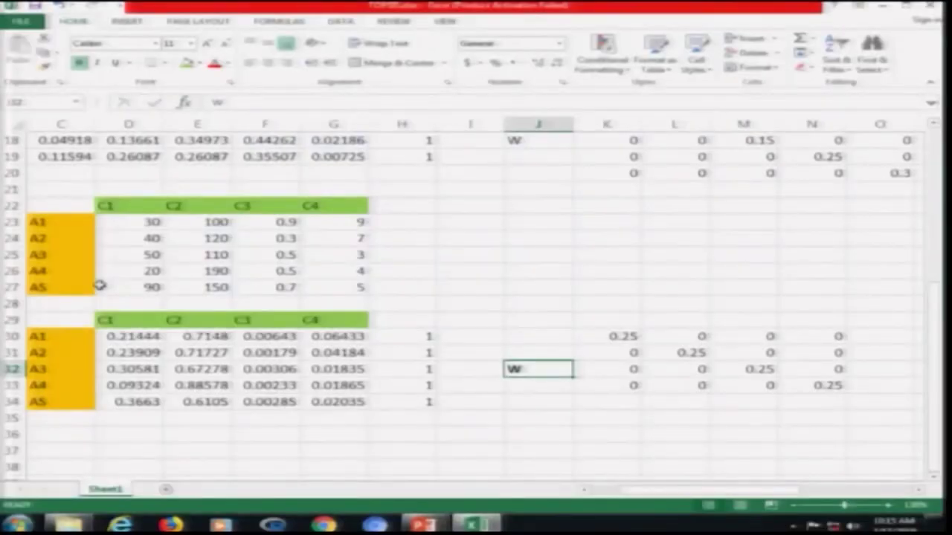
Step: Enter a bold F label in J39, below the weight matrix, for the weighted normalized decision matrix
key("Return")
key("Return")
key("Return")
key("Return")
key("Return")
key("Return")
key("Return")
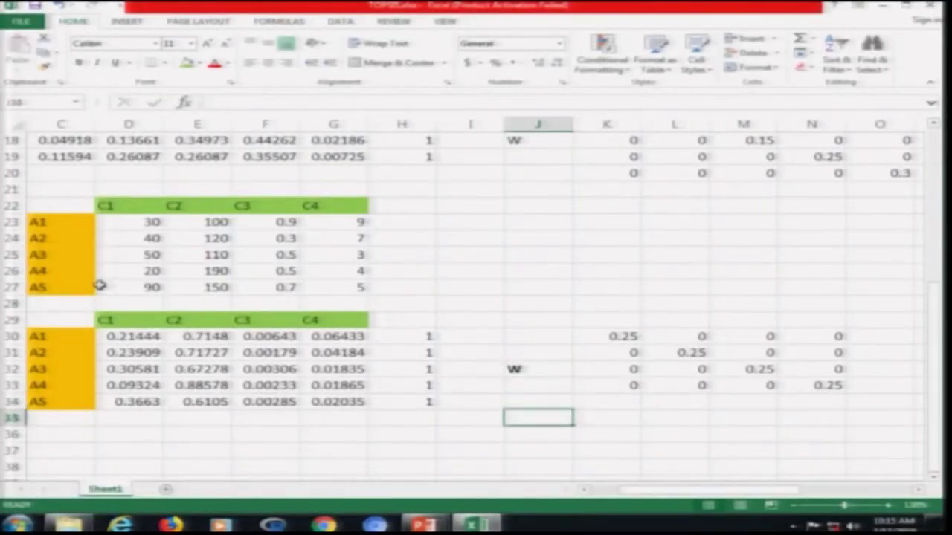
key("Down")
key("Down")
key("Down")
key("Down")
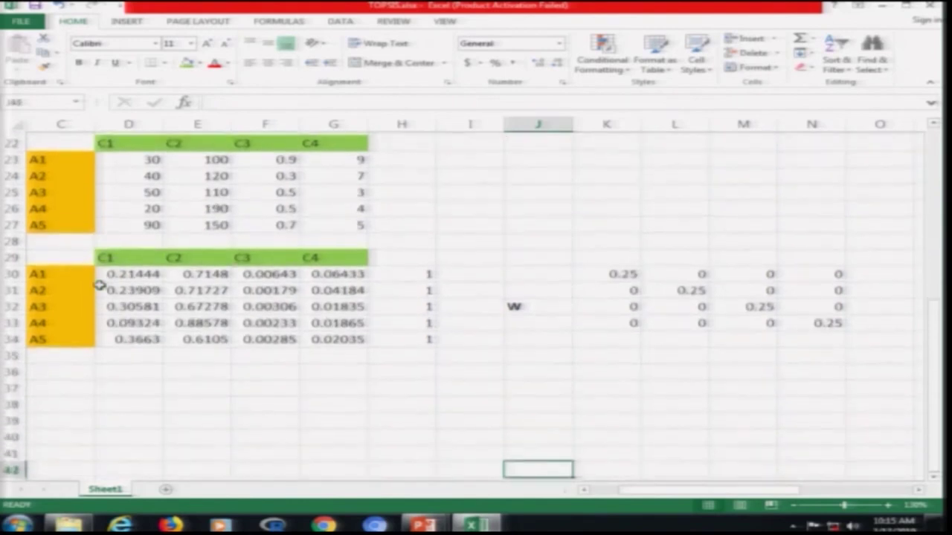
key("Up")
key("Up")
key("Up")
key("Up")
key("Up")
key("Down")
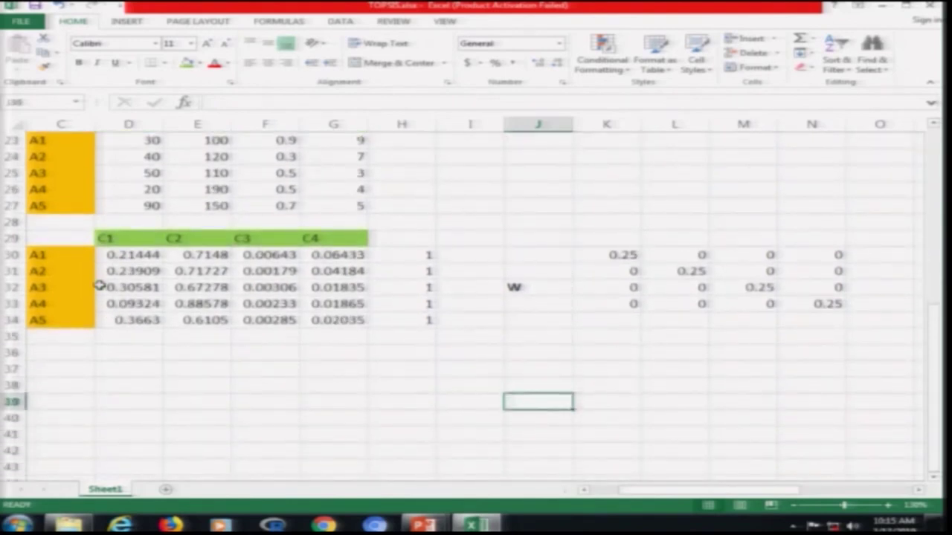
type("F")
key("Right")
key("Up")
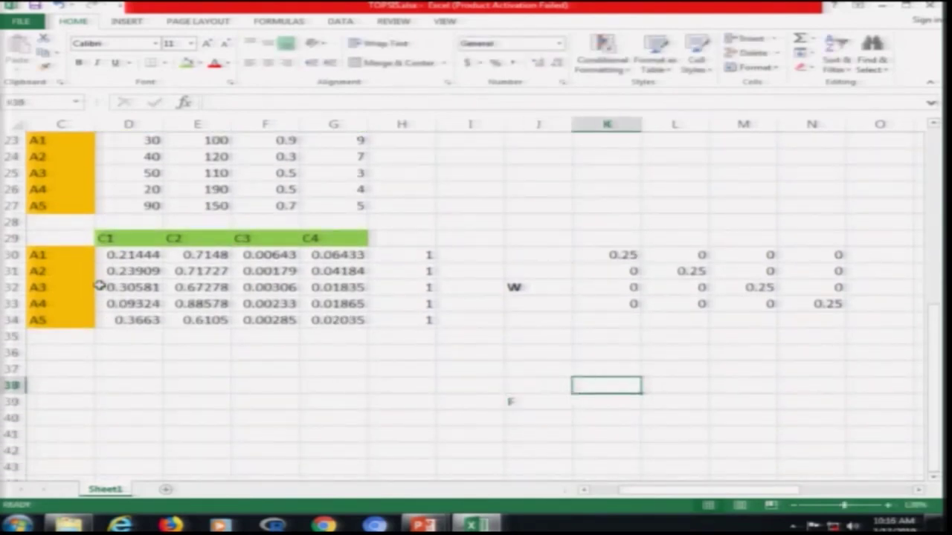
key("Left")
key("Down")
key("ctrl+b")
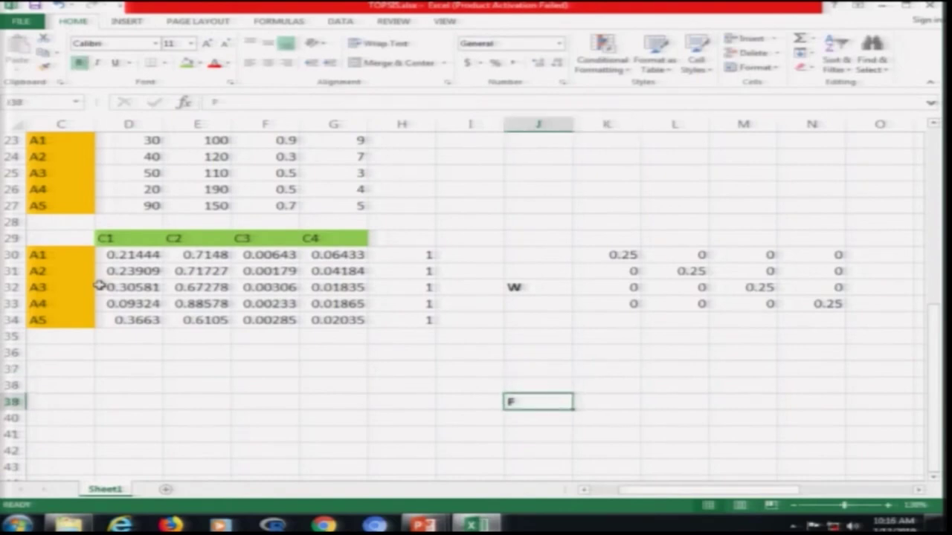
Step: Begin a formula in K36, the first cell of the F matrix
key("Right")
key("Up")
key("Up")
key("Up")
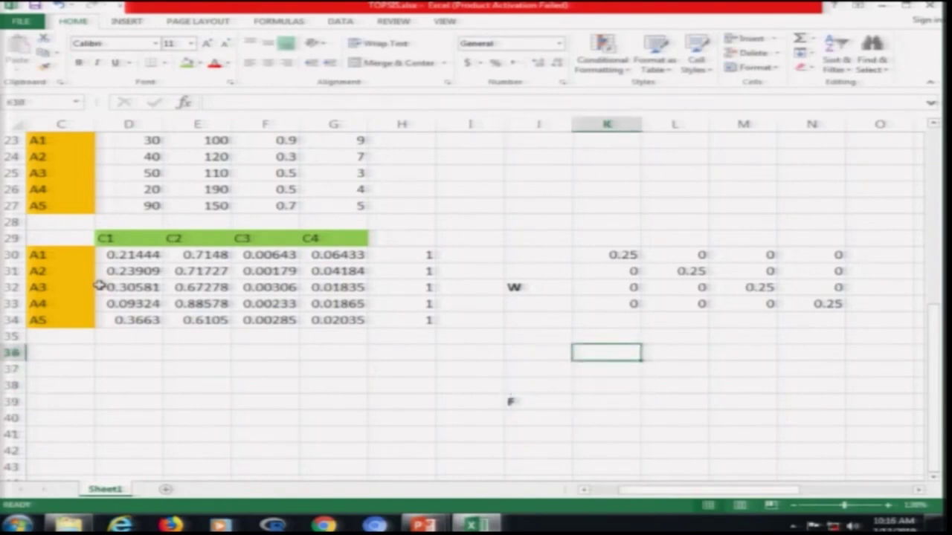
type("=")
key("Up")
key("Up")
key("Up")
key("Up")
key("Up")
key("Up")
key("Left")
key("Left")
key("Left")
key("Left")
key("BackSpace")
key("BackSpace")
key("BackSpace")
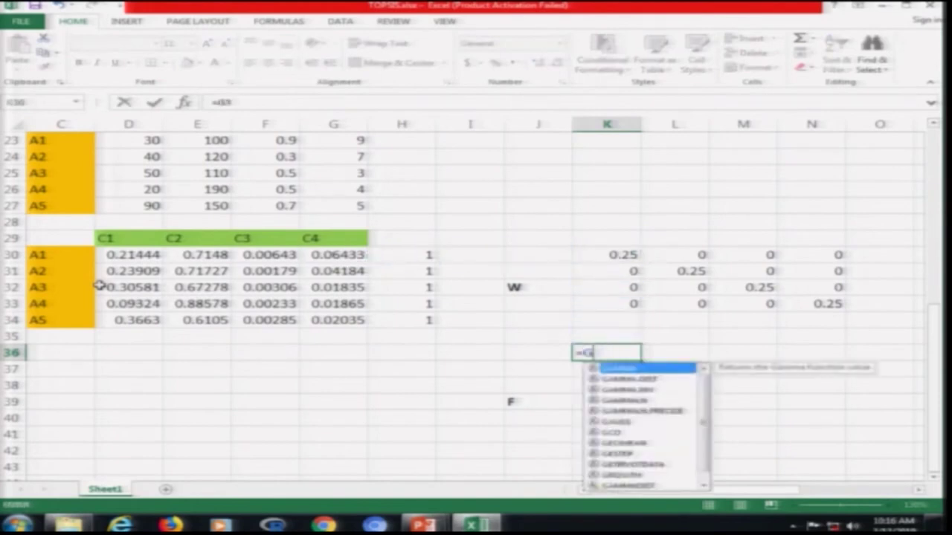
Step: Use the MMULT function in K36 with the A1 row of R, D30:G30, as its first array
type("mmult(")
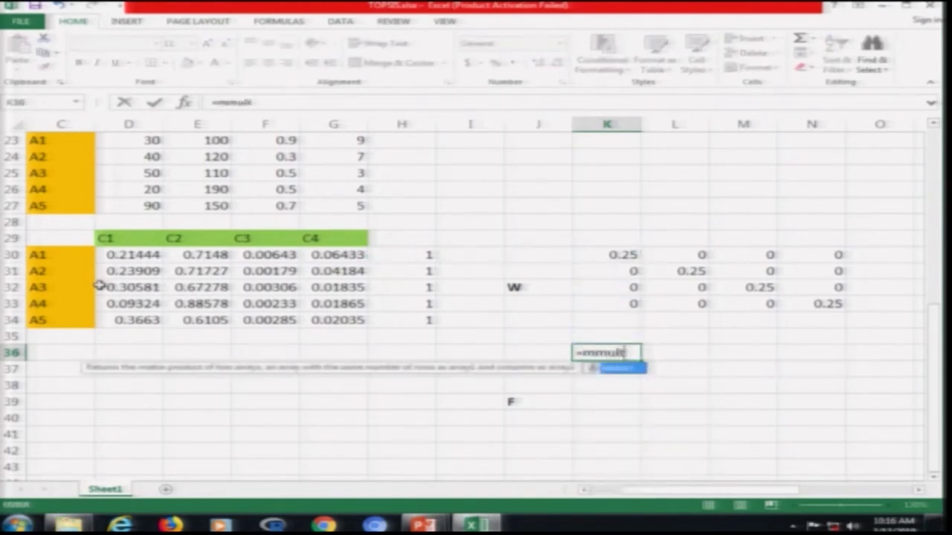
key("Up")
key("Up")
key("Up")
key("Up")
key("Up")
key("Up")
key("Left")
key("Left")
key("Left")
key("Left")
key("shift+Left")
key("shift+Left")
key("shift+Left")
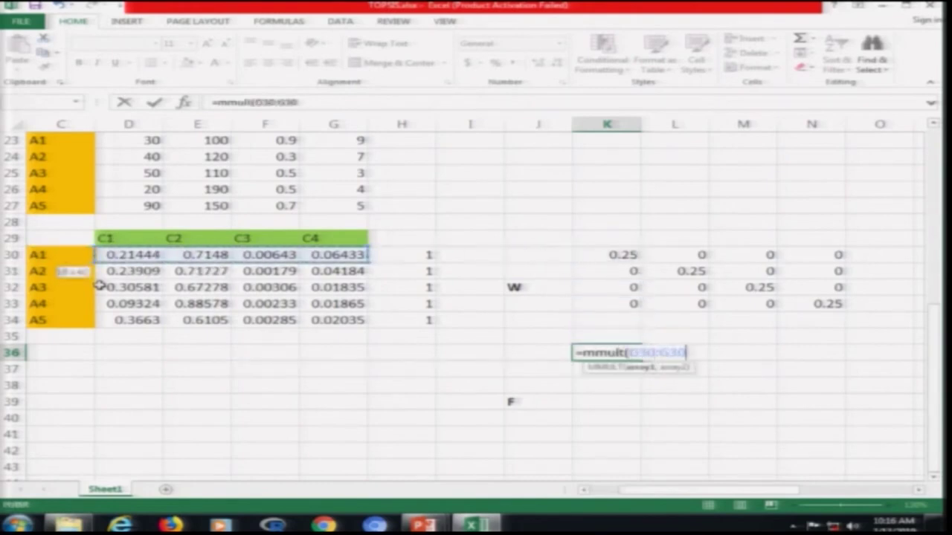
Step: Add the first weight matrix column from K30 down as the second MMULT array and enter the formula in K36
type(",")
key("Up")
key("Up")
key("Up")
key("Up")
key("Up")
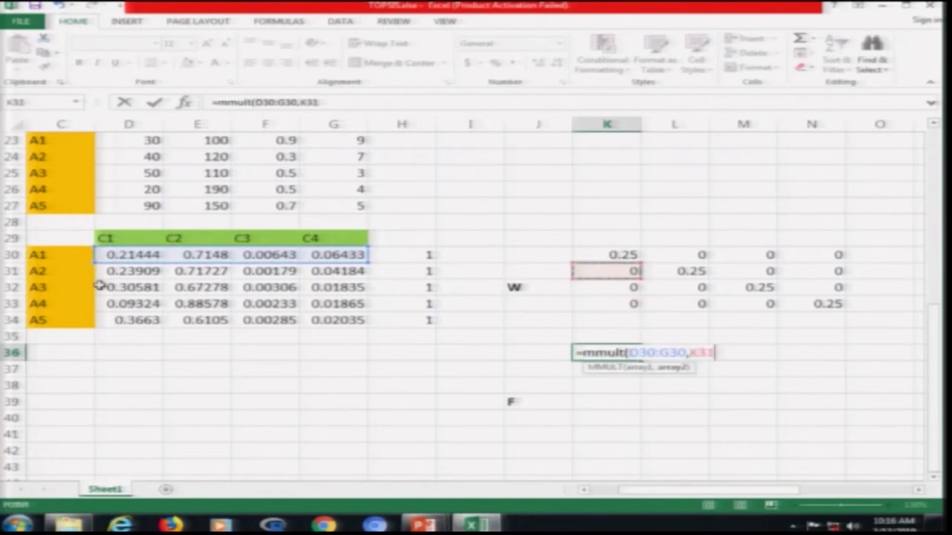
key("Up")
key("shift+Down")
key("shift+Down")
key("shift+Down")
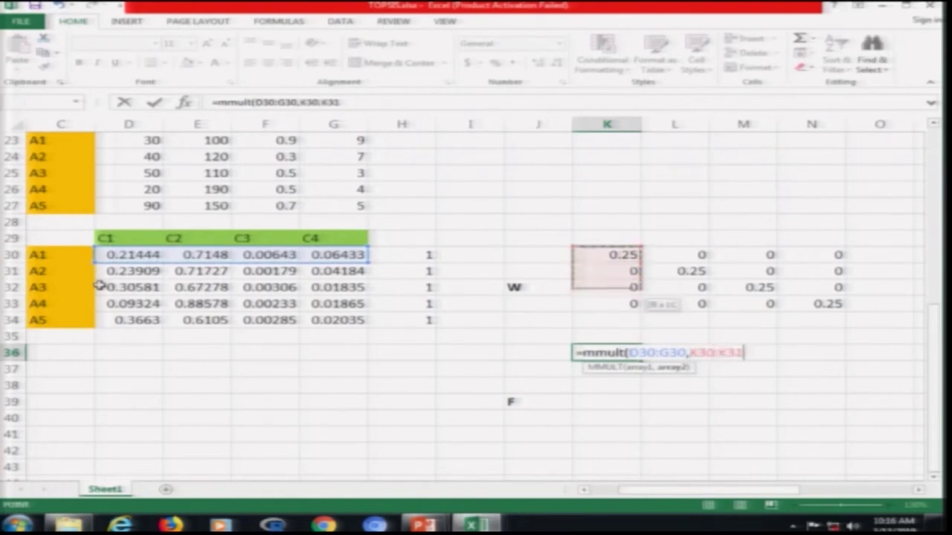
type("P")
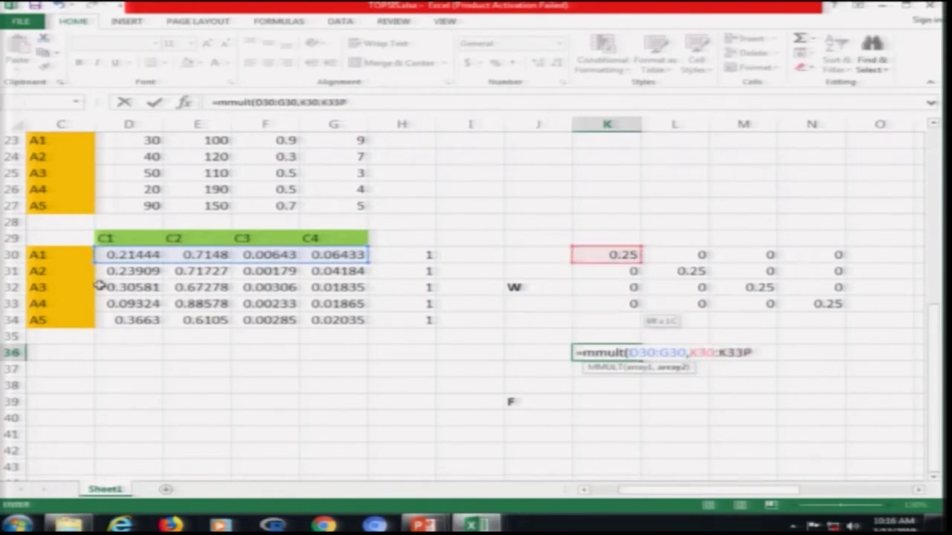
key("Return")
key("Up")
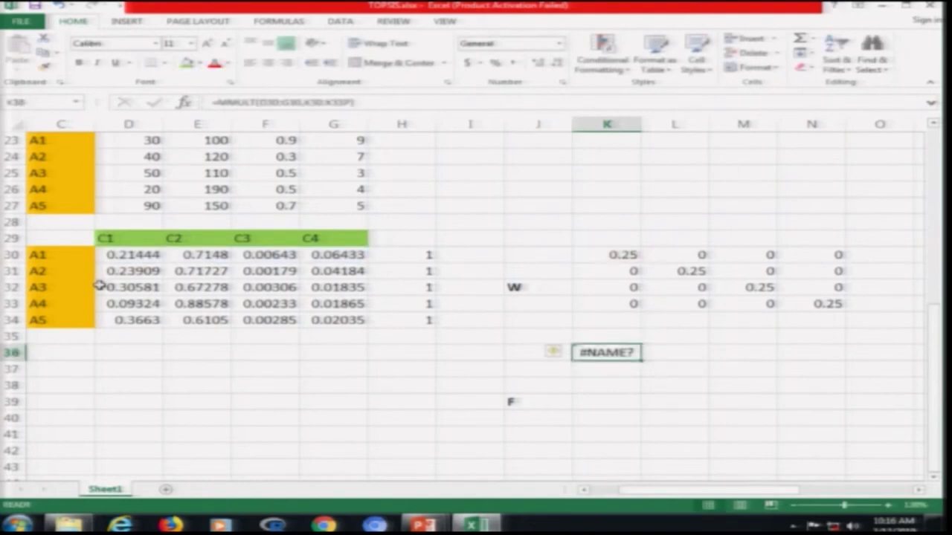
Step: Correct the second array in K36's MMULT formula to K30:K33
key("F2")
key("Left")
key("Left")
key("Left")
key("Left")
key("Left")
key("Left")
key("Left")
key("Left")
key("Left")
key("Left")
key("Left")
key("Left")
key("Left")
key("Left")
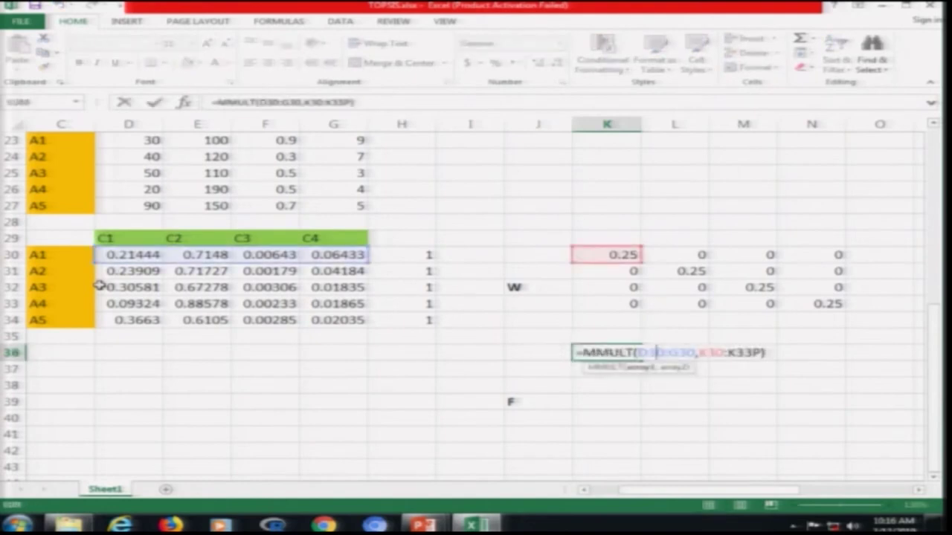
key("Right")
key("Right")
key("Right")
key("Right")
key("Right")
key("Right")
key("Right")
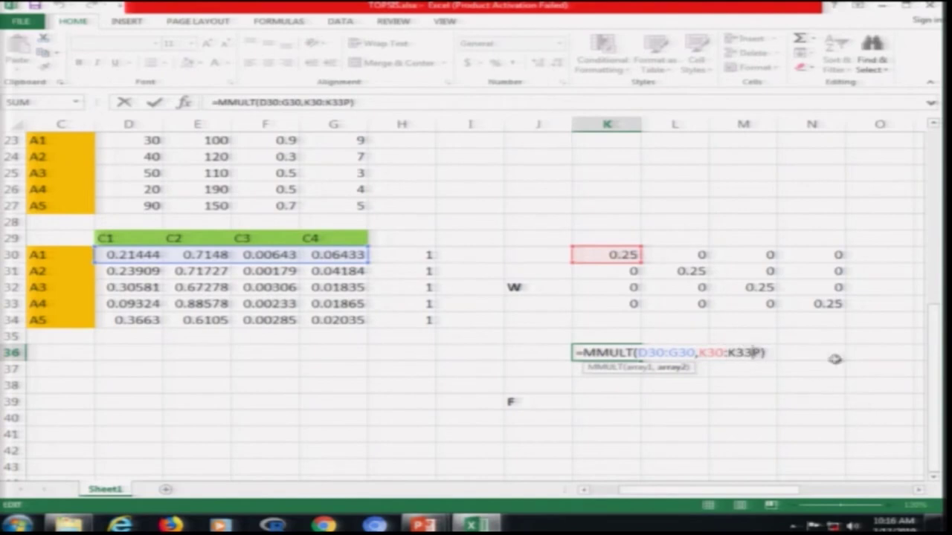
key("shift+Right")
key("shift+Right")
key("shift+Right")
type("4")
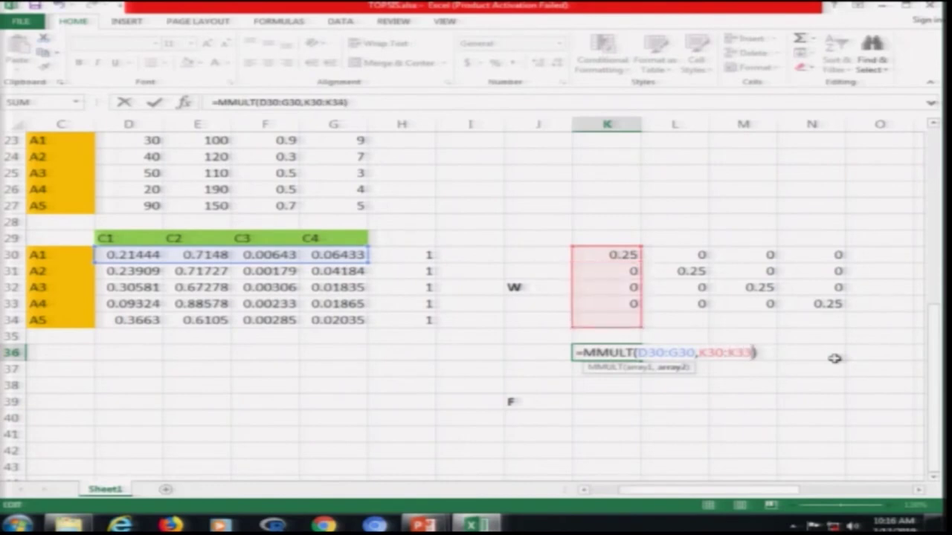
key("Return")
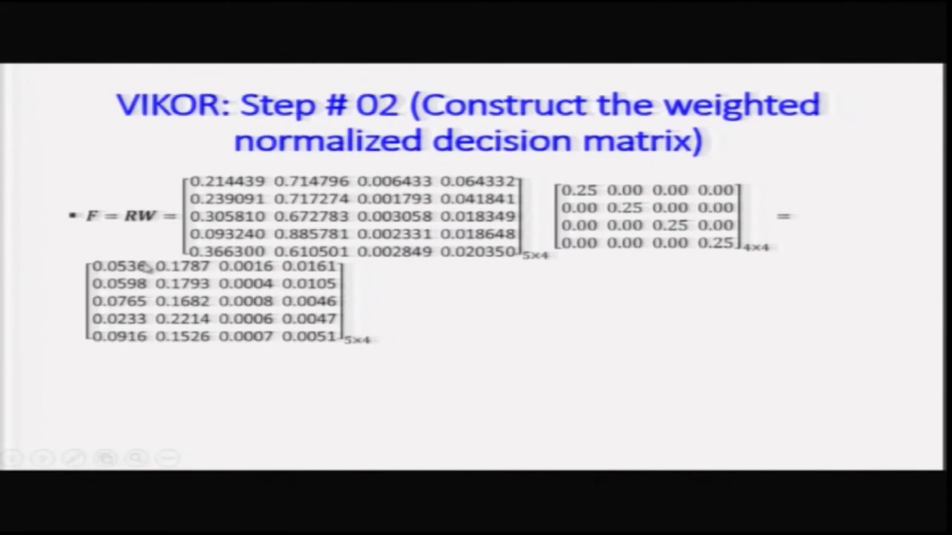
Step: Return from the F = RW slide to Excel and check its first matrix entry against K36
key("alt+Tab")
key("Up")
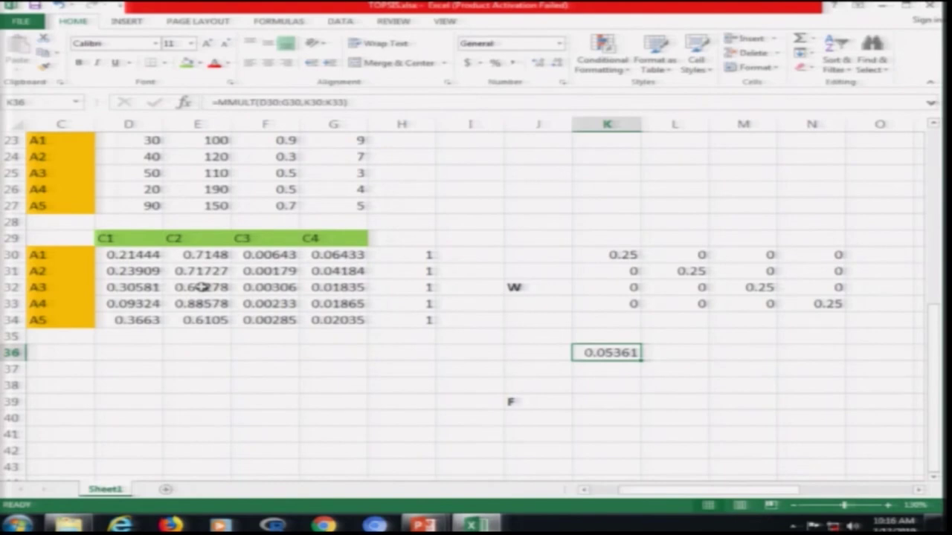
Step: Make the first MMULT array in K36 absolute as $D$30:$G$30 and re-enter it as an array formula
key("F2")
key("Menu")
key("Escape")
key("Left")
key("Left")
key("Left")
key("Left")
key("Left")
key("Left")
key("Left")
key("Left")
key("Left")
key("Left")
key("Left")
key("Left")
key("Left")
key("Left")
key("Left")
key("Left")
type("$")
key("Right")
type("$")
key("Right")
key("Right")
key("Right")
key("Right")
type("$")
key("Right")
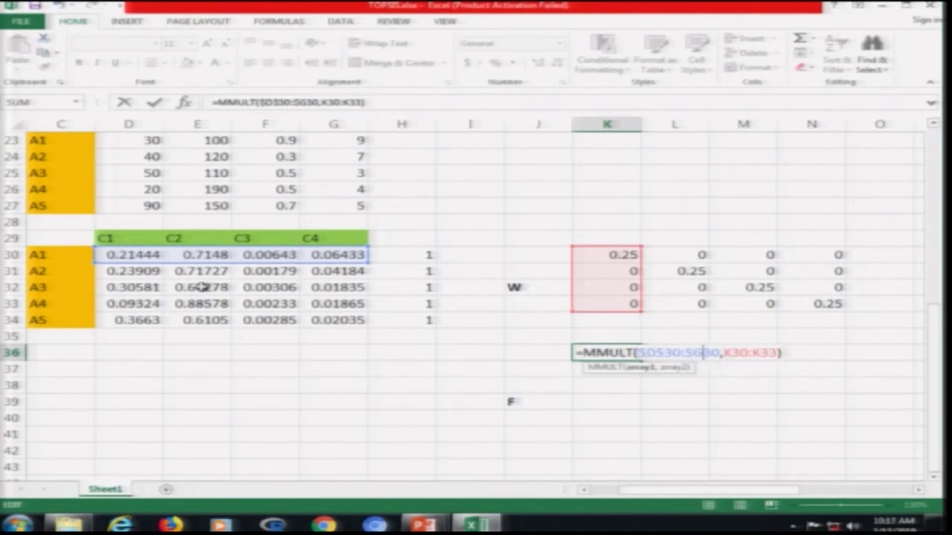
type("$")
key("ctrl+shift+Return")
Step: Copy the K36 formula across L36:N36 to complete the A1 row of F
key("ctrl+c")
key("Right")
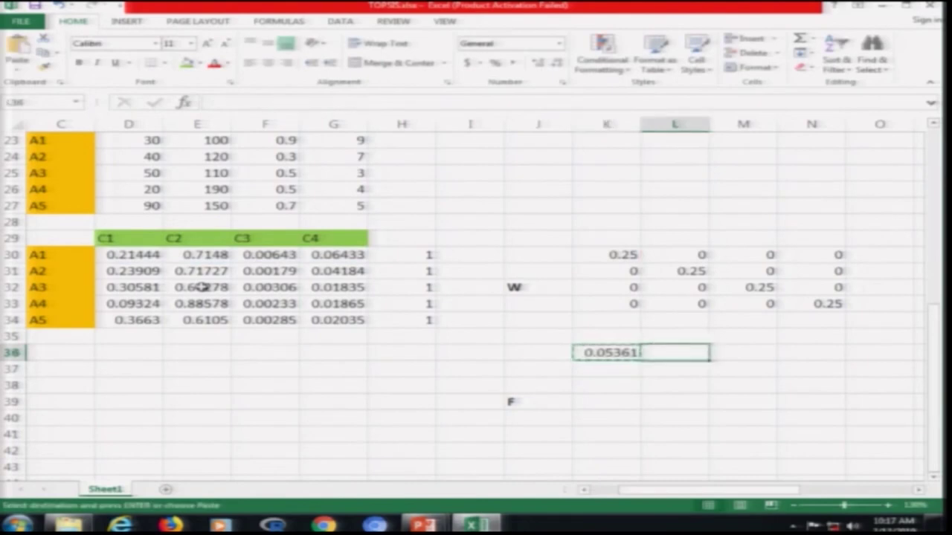
key("shift+Right")
key("shift+Right")
key("ctrl+v")
key("Escape")
Step: Inspect the copied MMULT formulas in L36, M36 and N36 for the array ranges they reference
key("Left")
key("Right")
key("F2")
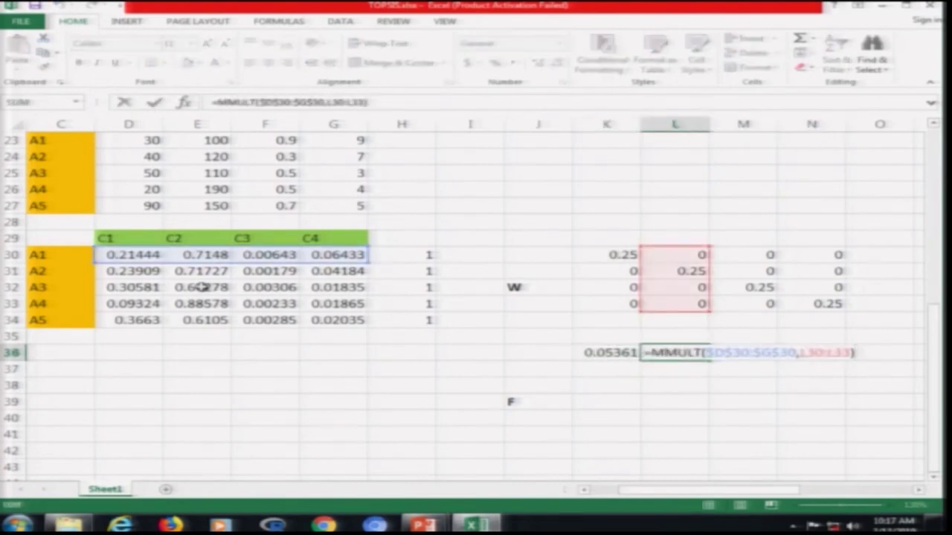
key("Escape")
key("Right")
key("F2")
key("Escape")
key("Right")
key("F2")
key("Escape")
key("Left")
key("Left")
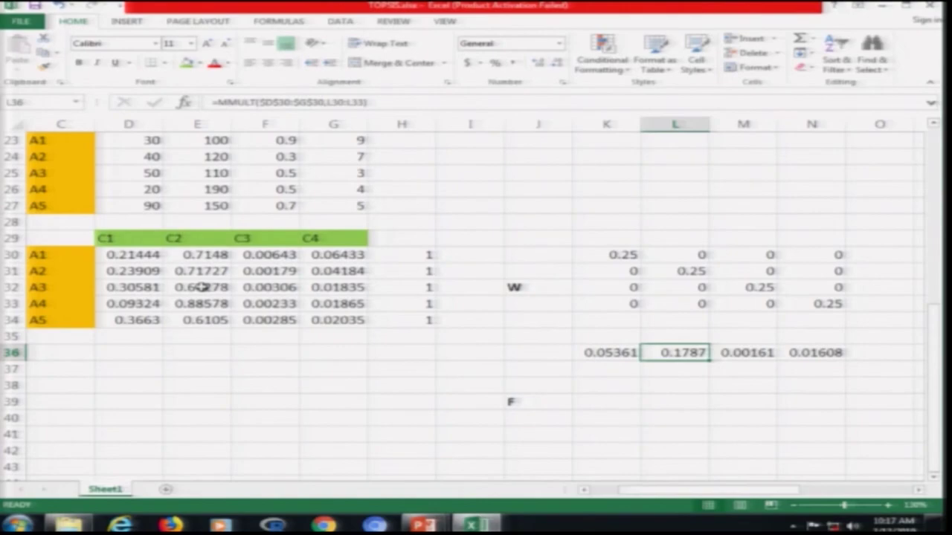
Step: Compare the A1 row of F with the first row of the F = RW slide, then return to Excel
key("alt+Tab")
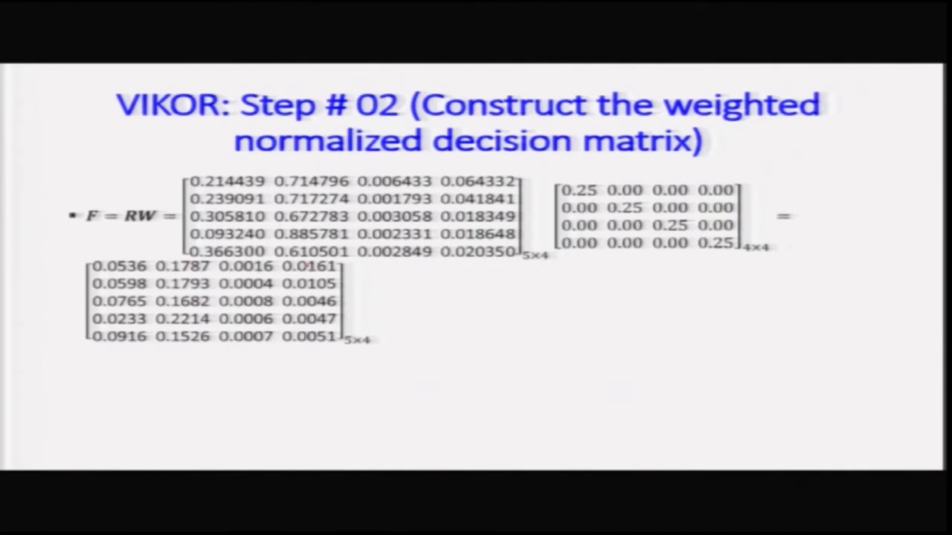
key("alt+Tab")
key("Left")
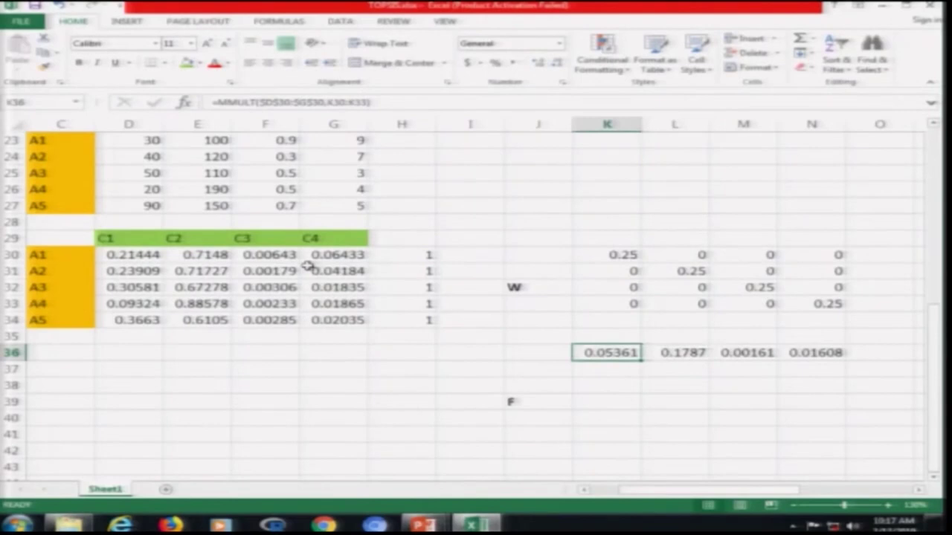
Step: Start an MMULT formula in K37 with the A2 row of R, D31:G31, as its first array
key("Down")
type("=mmult(")
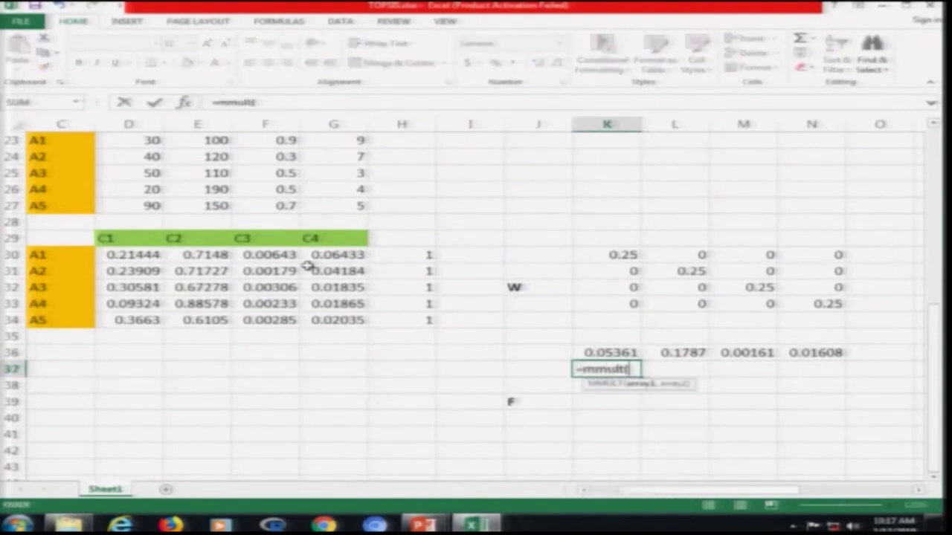
key("Up")
key("Up")
key("Up")
key("Up")
key("Up")
key("Up")
key("Up")
key("Left")
key("Left")
key("Left")
key("Left")
key("Left")
key("Left")
key("Left")
key("Left")
key("Down")
key("Right")
key("shift+Right")
key("shift+Right")
key("shift+Right")
Step: Use the first weight matrix column, K30:K33, as the second array in K37 and enter the array formula
type(",")
key("Up")
key("Up")
key("Up")
key("Up")
key("Up")
key("Up")
key("Up")
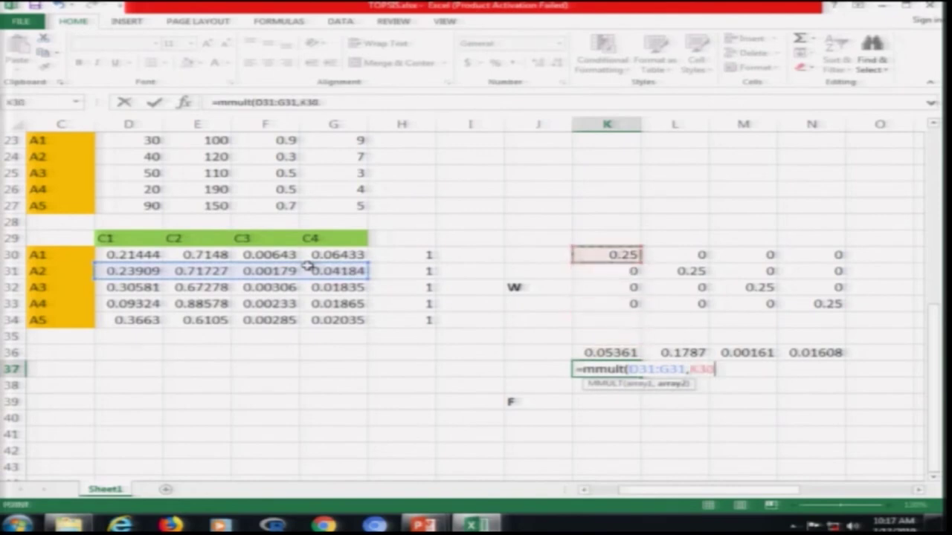
key("shift+Down")
key("shift+Down")
key("shift+Down")
type(")")
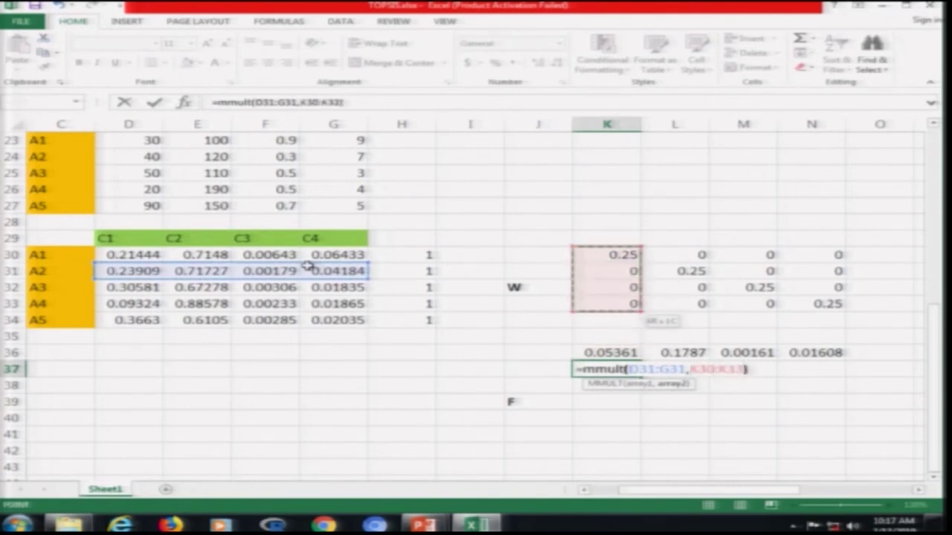
key("ctrl+shift+Return")
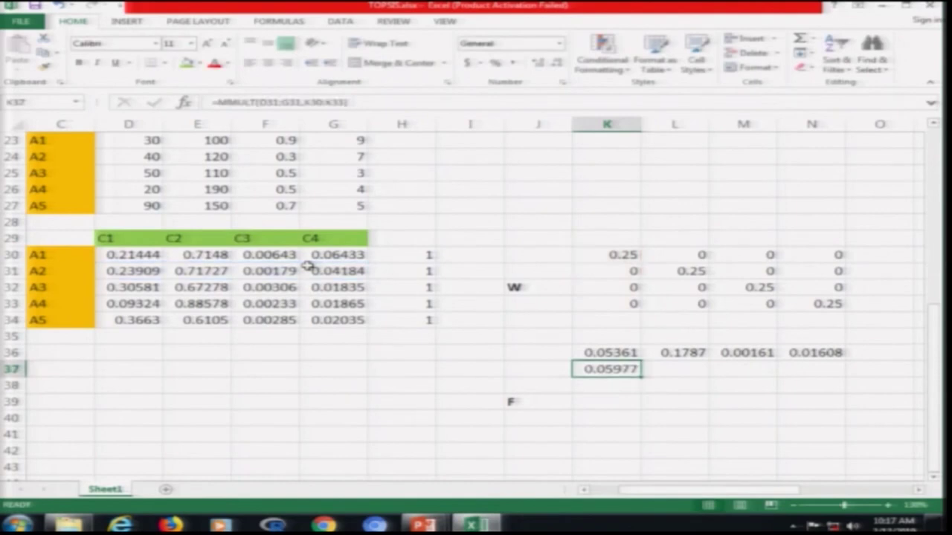
Step: Change the first MMULT array in K37 to the absolute reference $D$31:$G$31 and re-enter the array formula
key("F2")
key("Left")
key("Left")
key("Left")
key("Left")
key("Left")
key("Left")
key("Left")
key("Left")
key("Left")
key("Left")
key("Left")
key("Left")
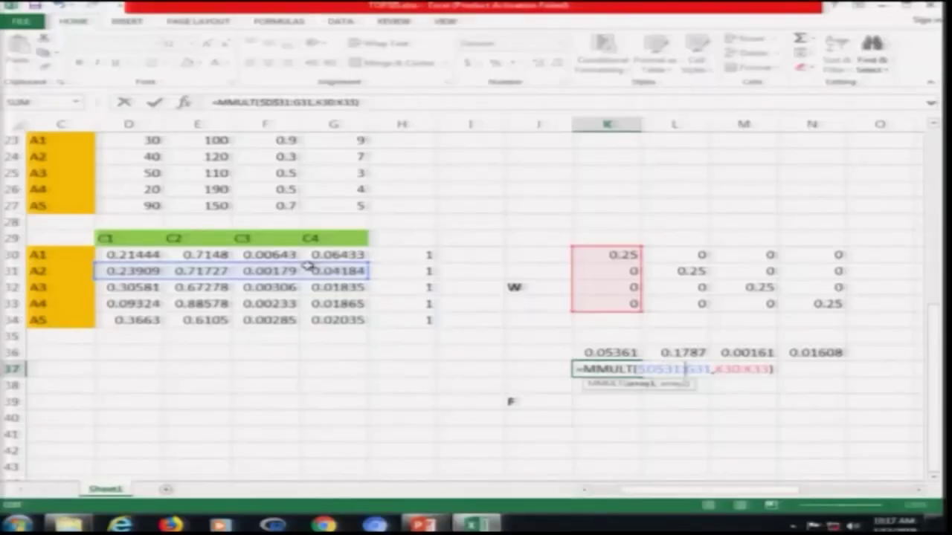
key("F4")
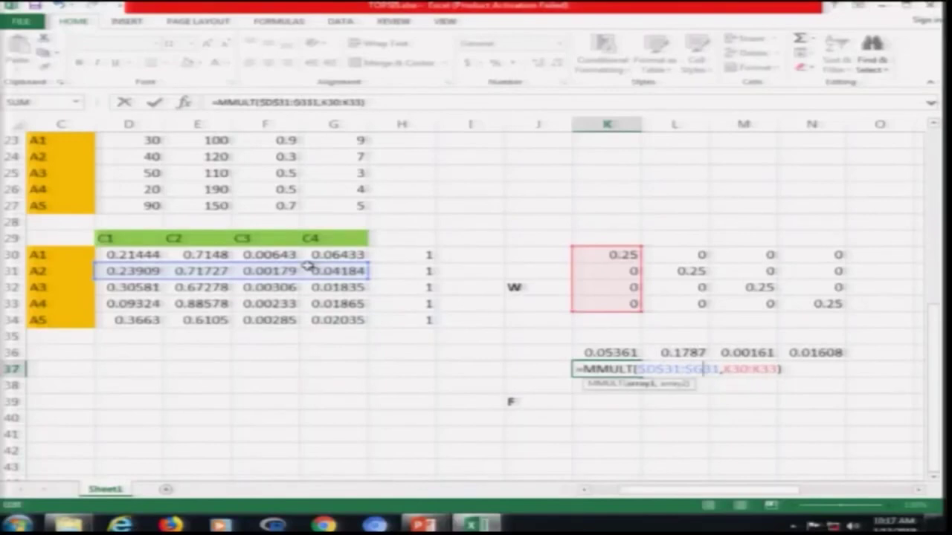
key("ctrl+shift+Return")
Step: Copy the K37 formula across L37:N37 to complete the A2 row of F
key("ctrl+c")
key("Right")
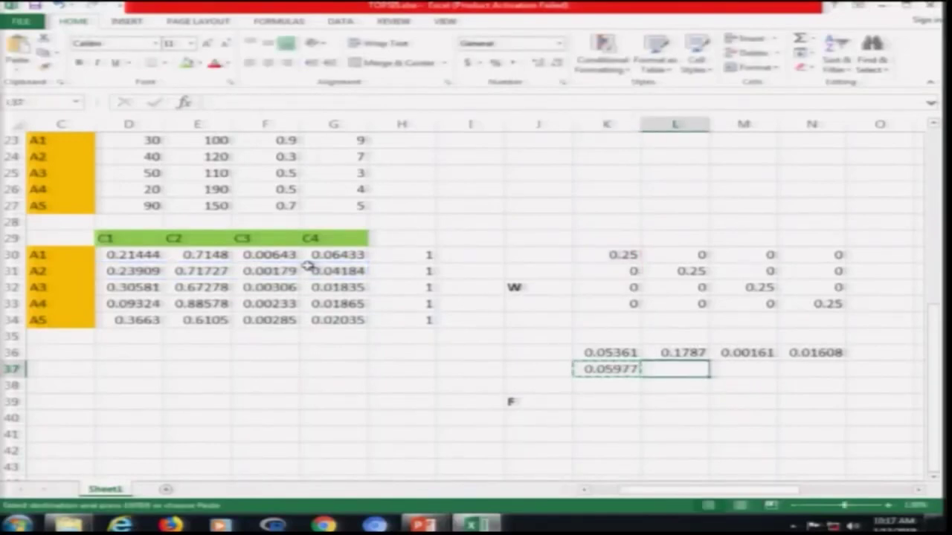
key("shift+Right")
key("shift+Right")
key("ctrl+v")
key("Escape")
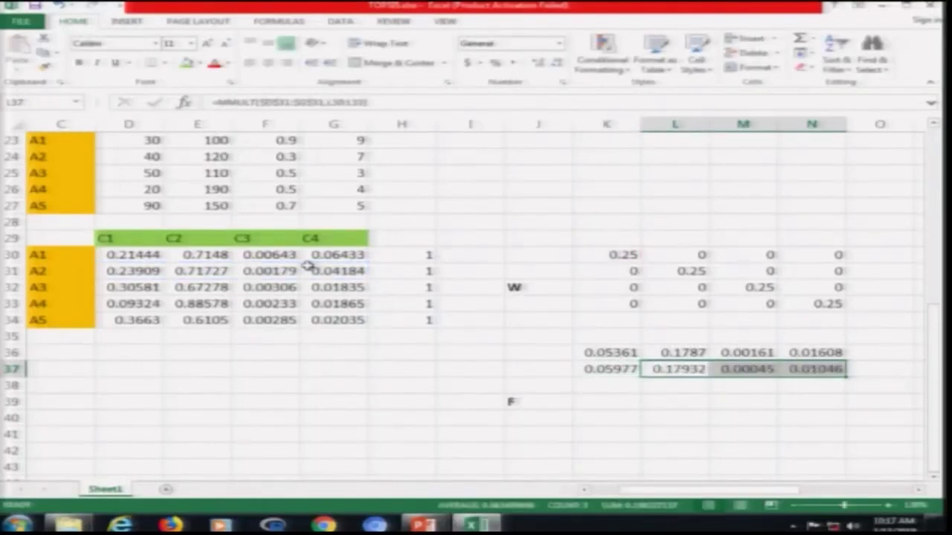
Step: Start an MMULT formula in K38 with the A3 row of R, D32:G32, as its first array
key("Down")
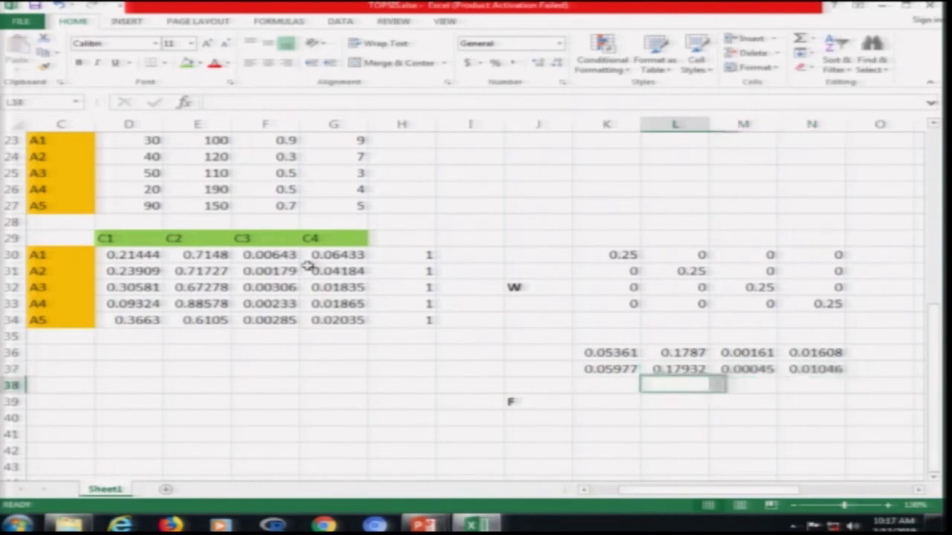
key("Left")
type("=")
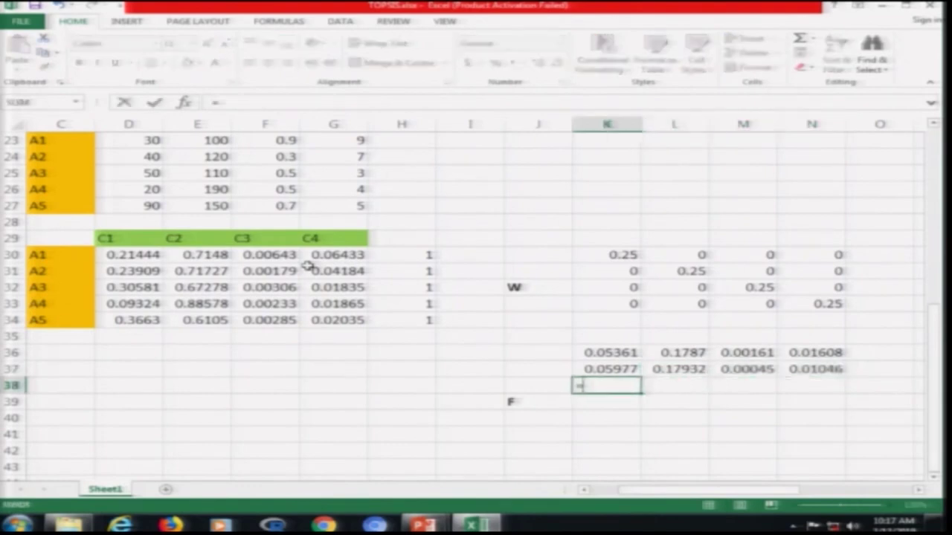
type("mmult(")
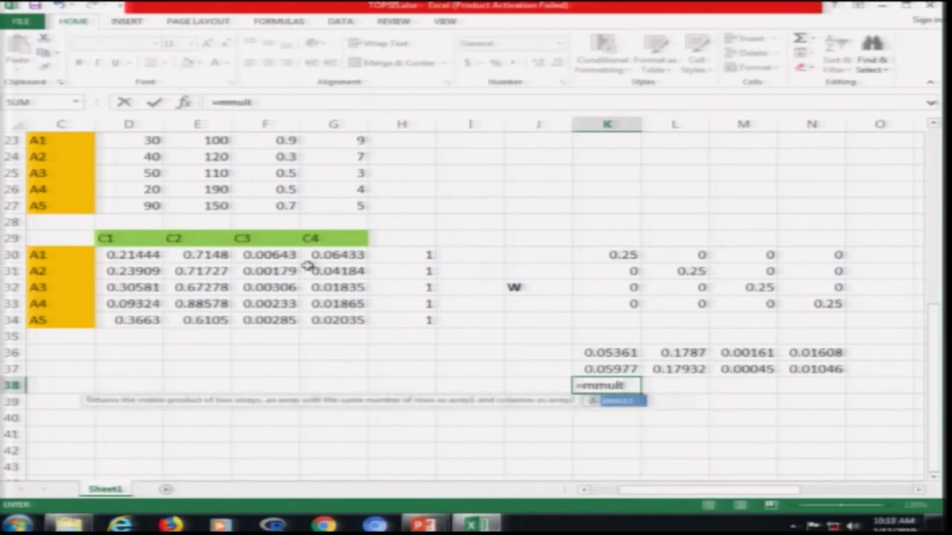
key("Up")
key("Up")
key("Up")
key("Up")
key("Up")
key("Left")
key("Left")
key("Left")
key("Left")
key("Left")
key("Left")
key("Left")
key("Up")
key("shift+Right")
key("shift+Right")
key("shift+Right")
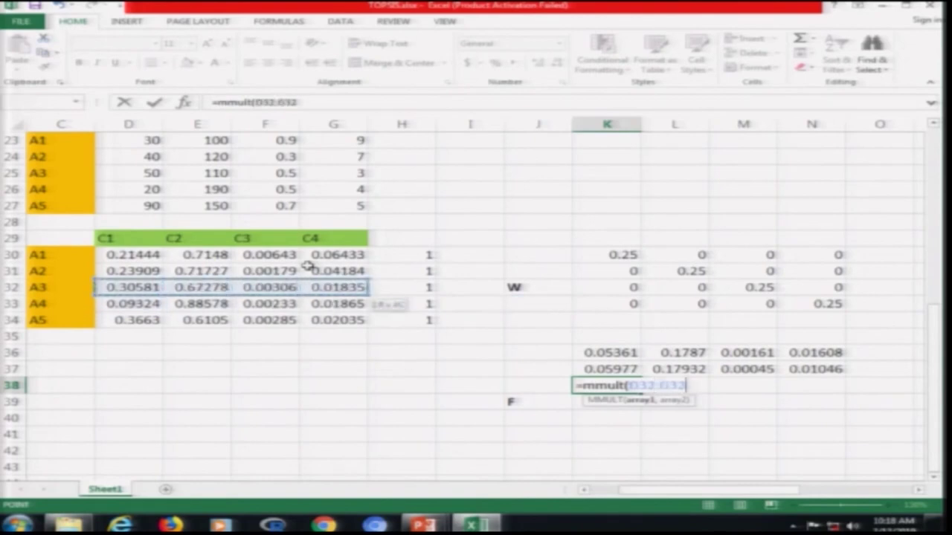
Step: Add the first weight matrix column, K30:K33, as the second array of the K38 formula and close the function
type(",")
key("Up")
key("Up")
key("Up")
key("Up")
key("Up")
key("Up")
key("Up")
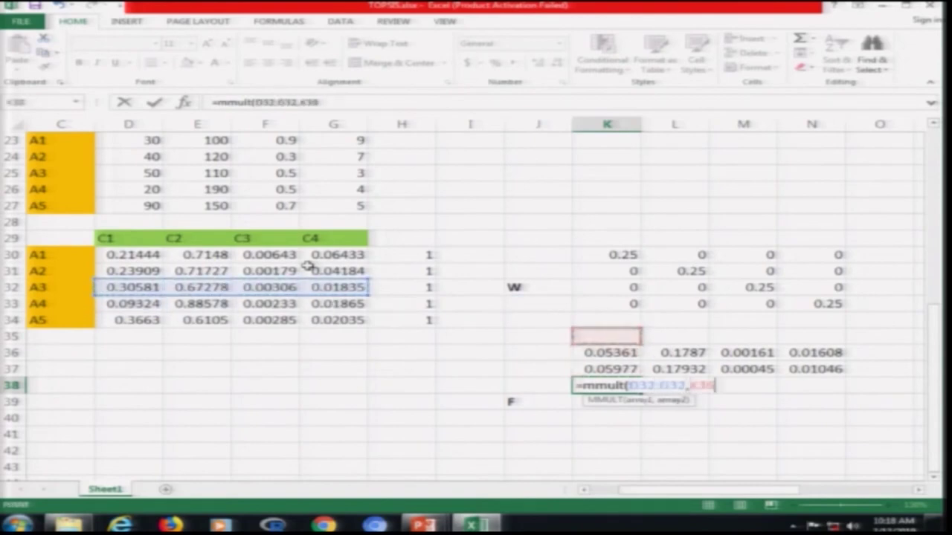
key("Up")
key("shift+Down")
key("shift+Down")
key("shift+Down")
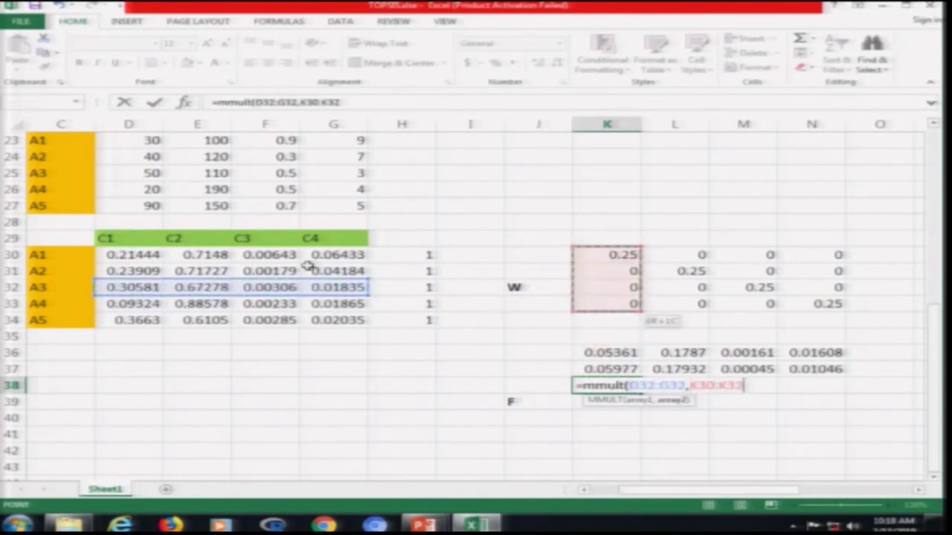
type(")")
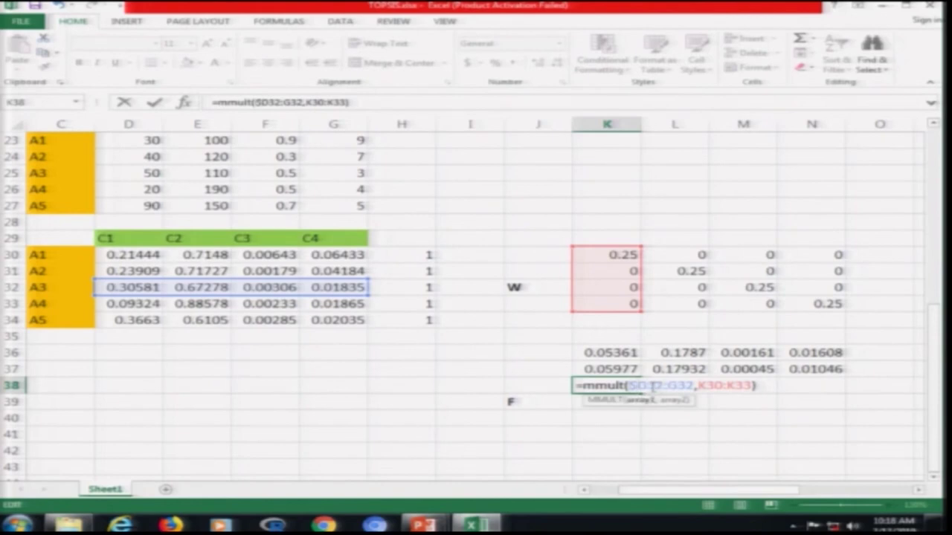
Step: Fix the first array in K38 as $D$32:$G$32 and enter the array formula
key("F4")
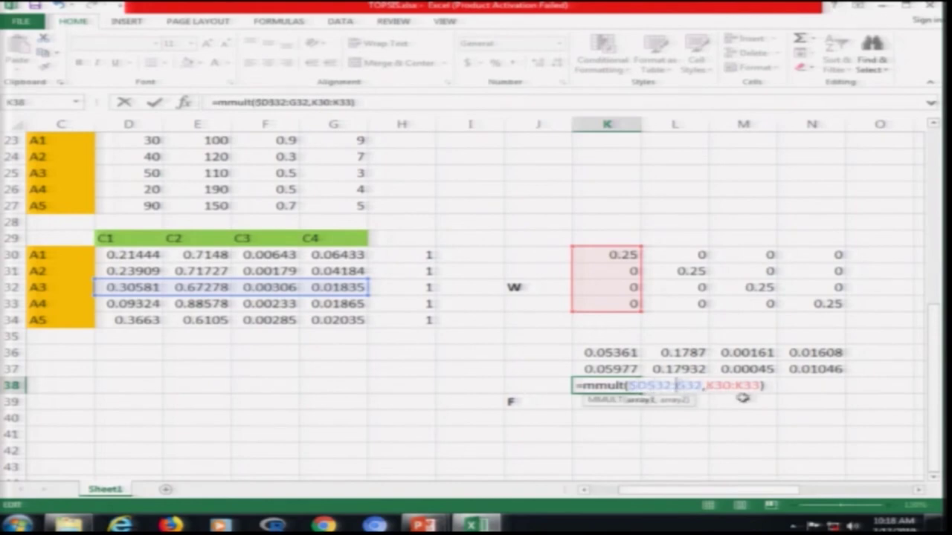
type("$G$")
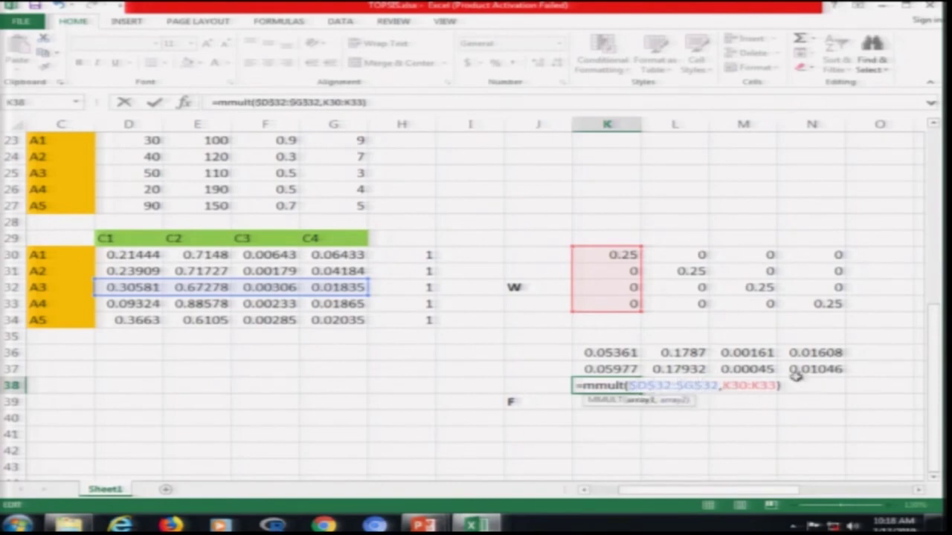
key("ctrl+shift+Return")
Step: Copy the K38 formula across L38:N38 to complete the A3 row of F
key("ctrl+c")
key("Right")
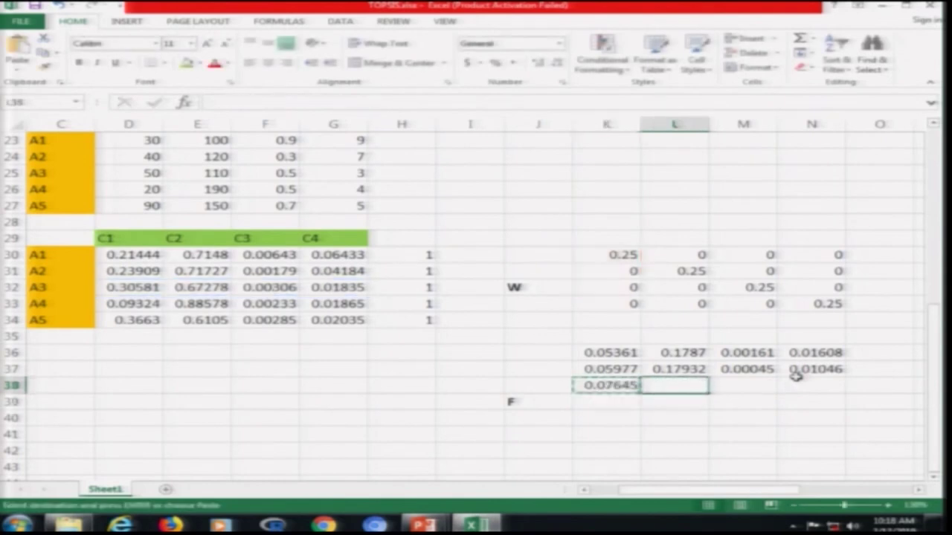
key("shift+Right")
key("shift+Right")
key("ctrl+v")
Step: Start an MMULT formula in K39 with the A5 row of R, D34:G34, as its first array
key("Down")
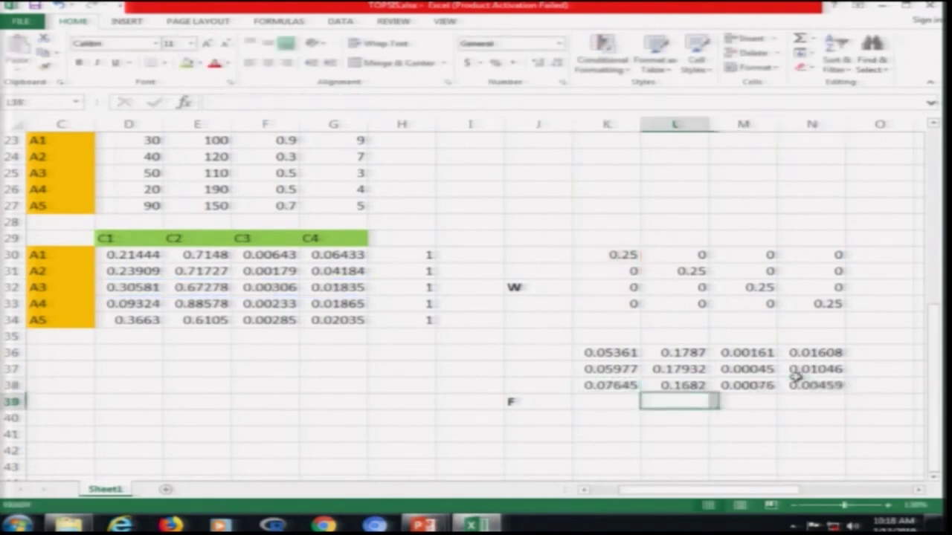
key("Left")
key("Left")
key("Right")
type("=")
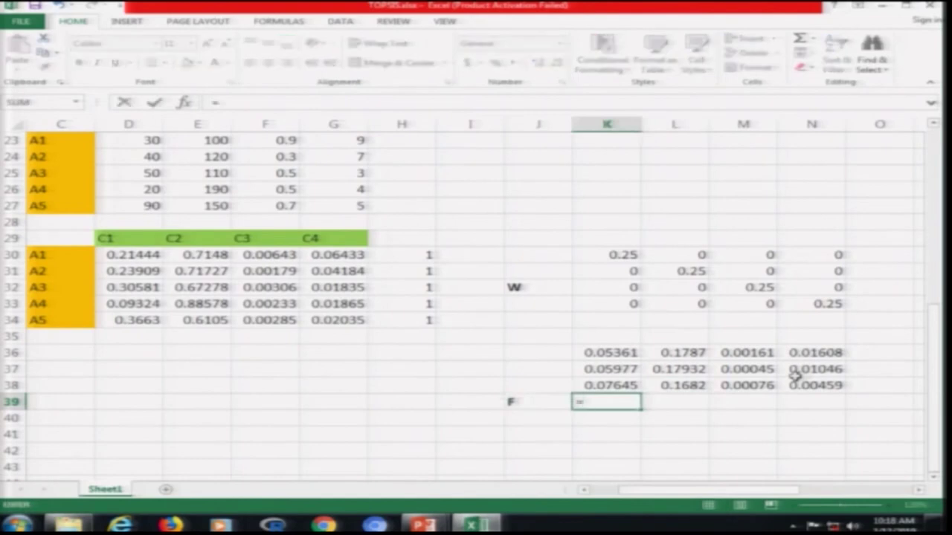
type("mmult(")
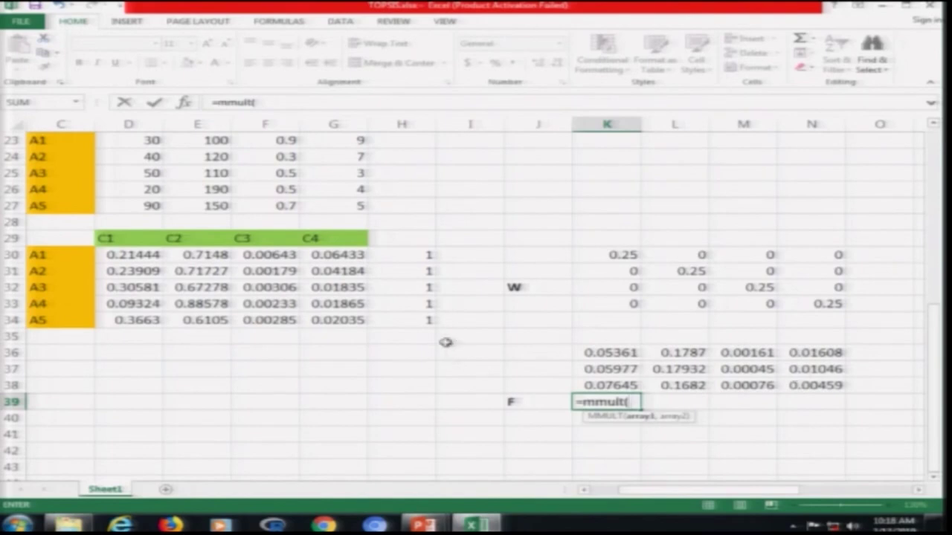
left_click(130, 320)
left_click_drag(342, 335, 344, 321)
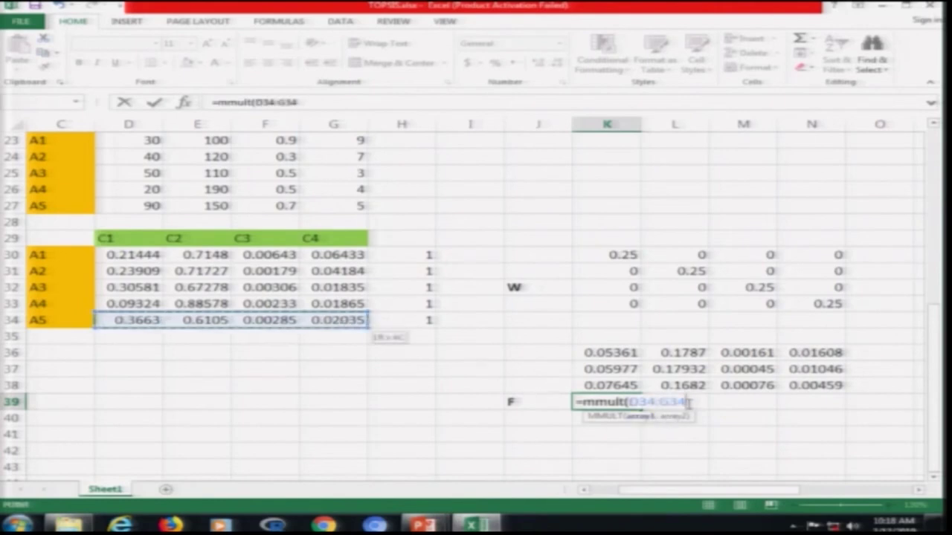
Step: Add the first weight matrix column, K30:K33, as the second array of the K39 formula and close the function
type(",")
left_click(625, 256)
left_click_drag(628, 271, 621, 305)
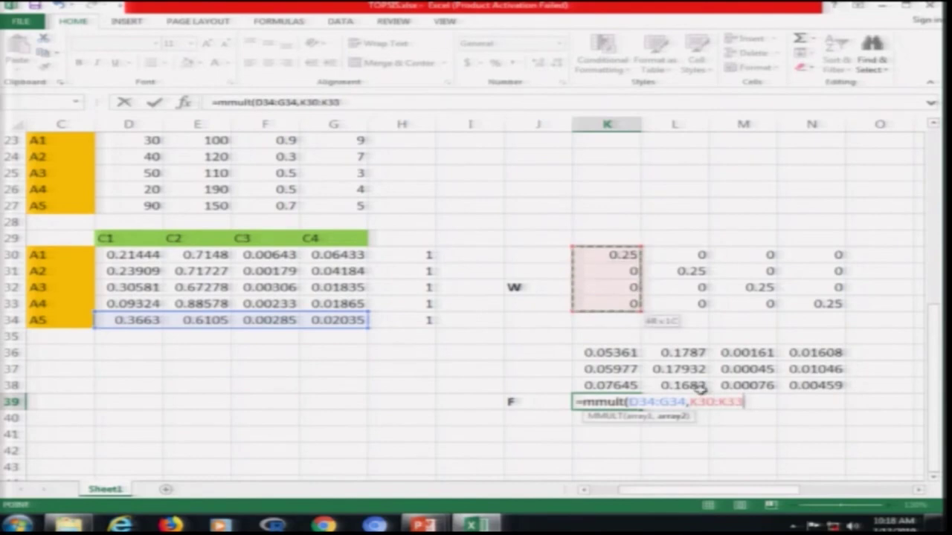
type(")")
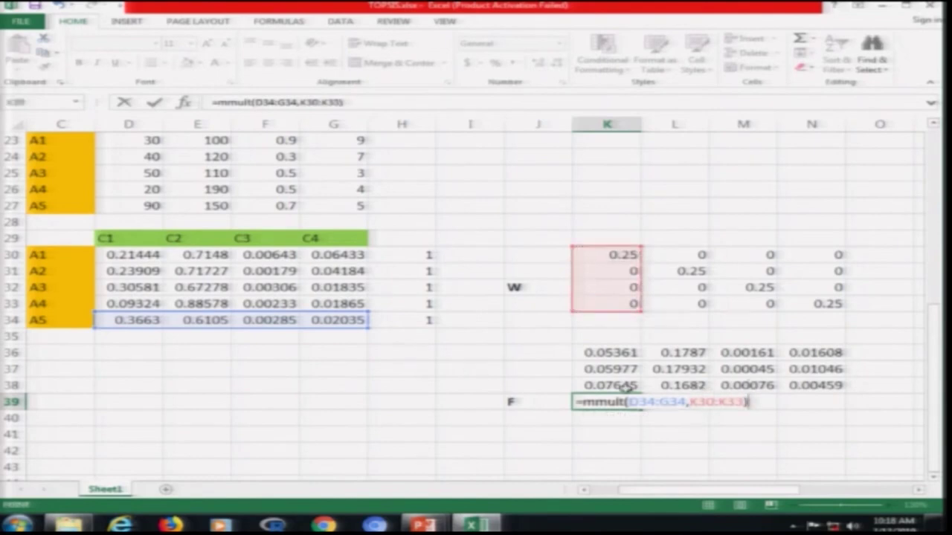
Step: Fix the first array in K39 as $D$34:$G$34 and enter the array formula
left_click(625, 402)
left_click(629, 401)
type("$")
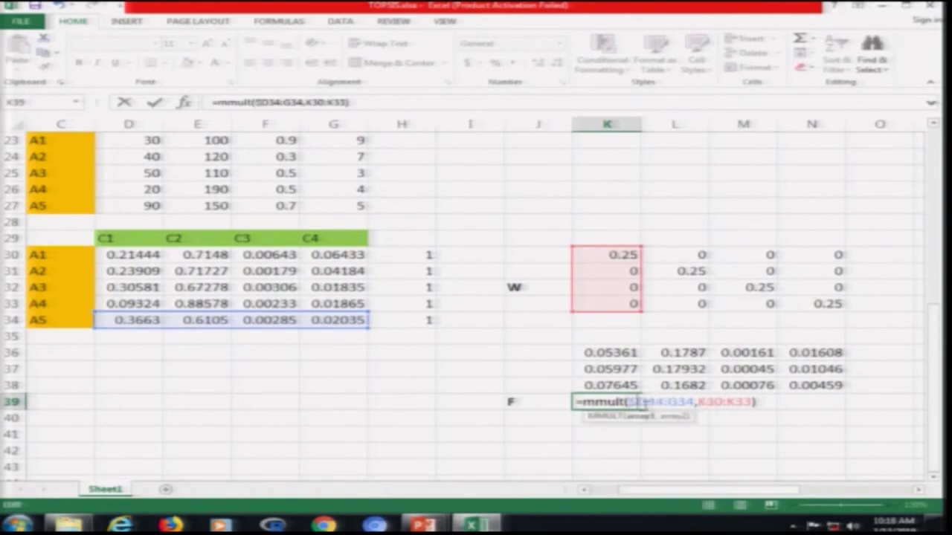
key("Right")
type("$")
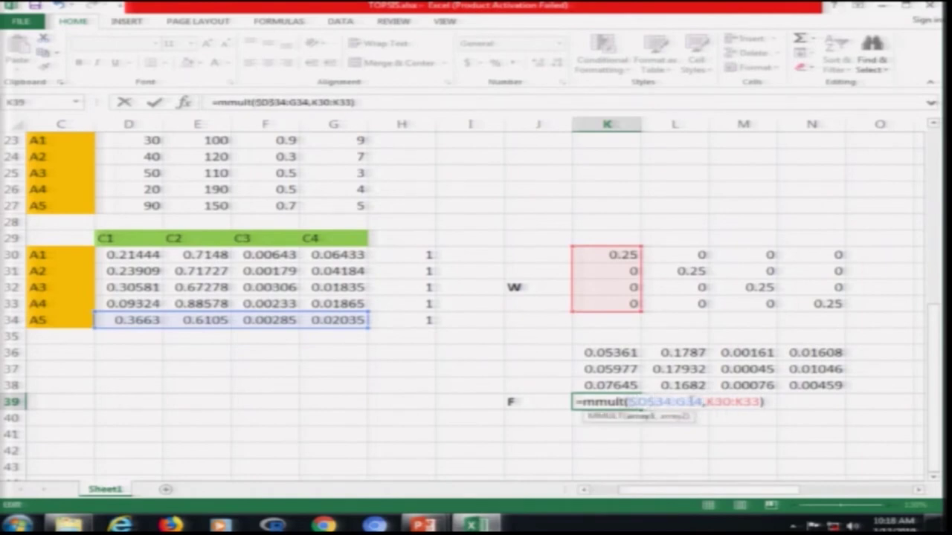
left_click(681, 401)
key("F4")
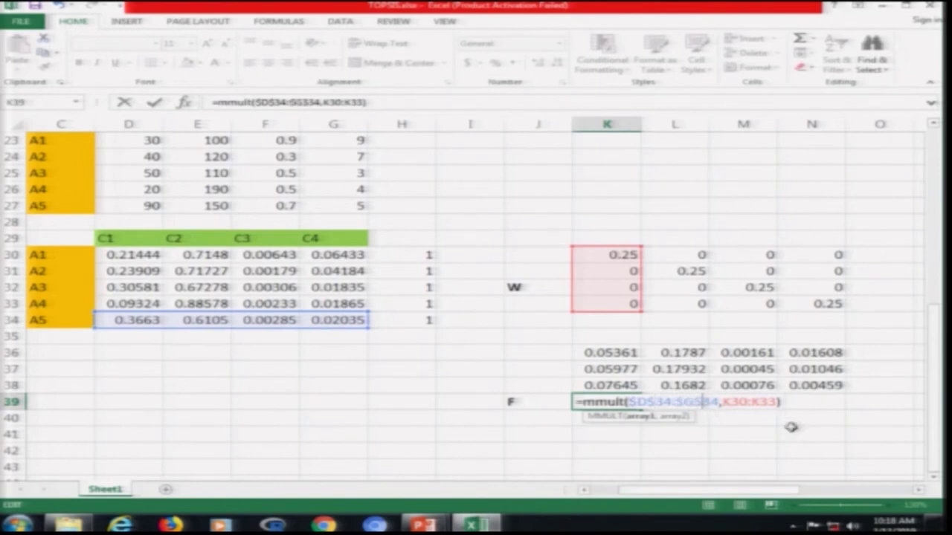
key("ctrl+shift+Return")
Step: Copy the K39 formula across L39:N39
key("ctrl+c")
key("Right")
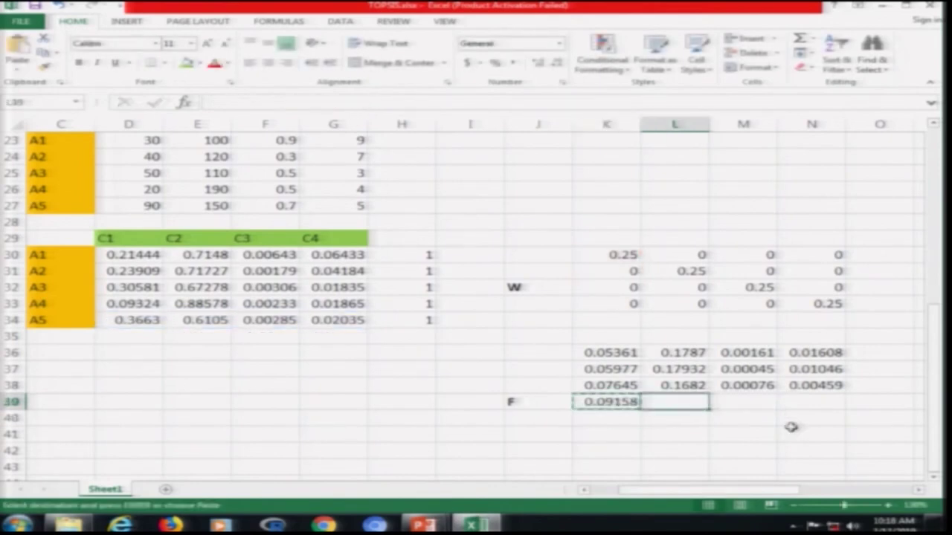
key("shift+Right")
key("shift+Right")
key("ctrl+v")
key("Escape")
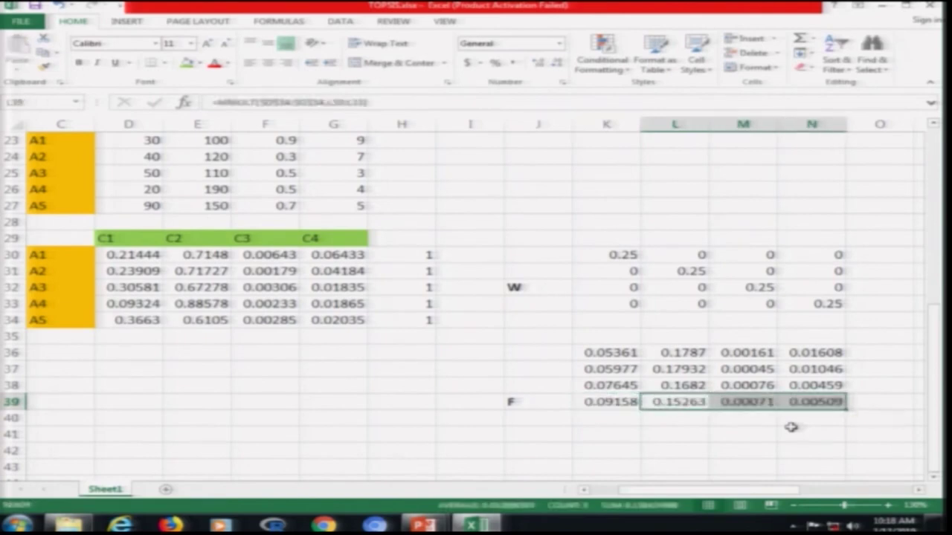
Step: Move the matrix label F from J39 up to J38
key("Left")
key("Left")
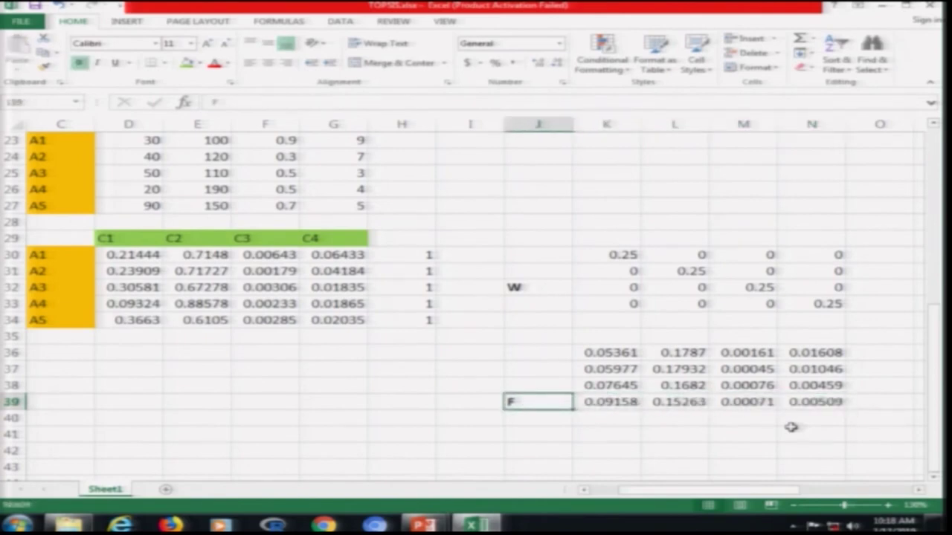
key("ctrl+x")
key("Up")
key("ctrl+v")
Step: Examine the MMULT formulas in K36:K39 to check which row of R each one references
key("Right")
key("Up")
key("Up")
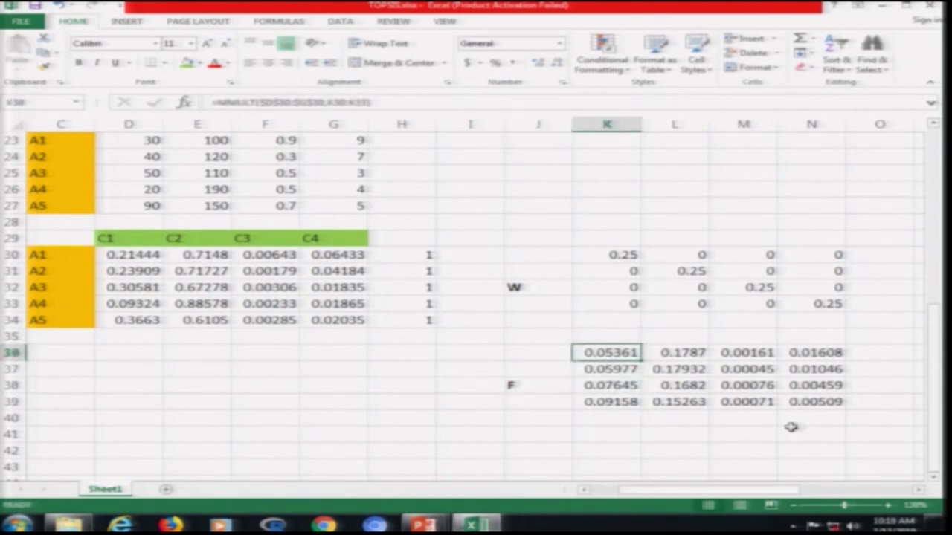
key("Down")
key("Down")
key("Down")
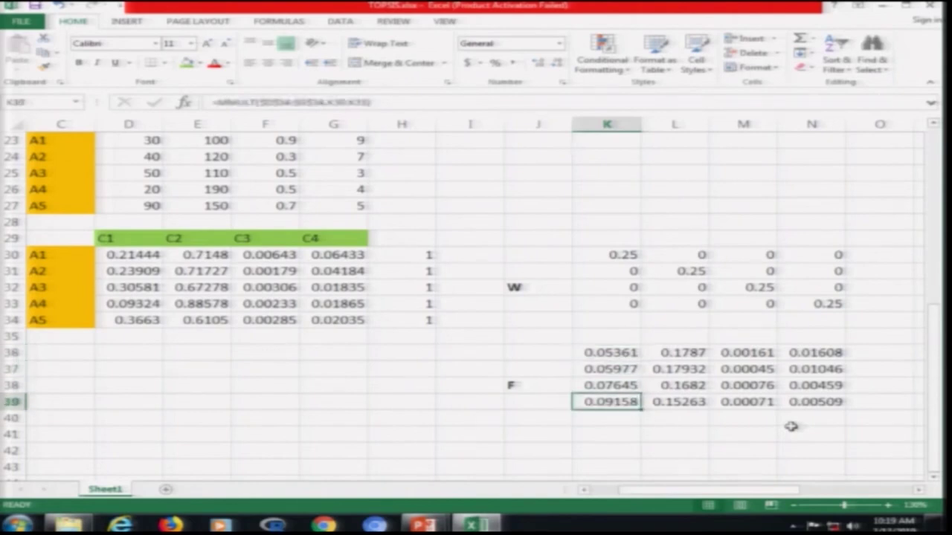
key("F2")
key("ctrl+Return")
key("Up")
key("F2")
key("Escape")
key("Down")
Step: Change the first array in K39 to the A4 row, $D$33:$G$33, and enter it as an array formula
key("F2")
key("Left")
key("Left")
key("Left")
key("Left")
key("Left")
key("Left")
key("Left")
key("Left")
key("Left")
key("Left")
key("Left")
key("Left")
key("Left")
key("Left")
key("Left")
key("Left")
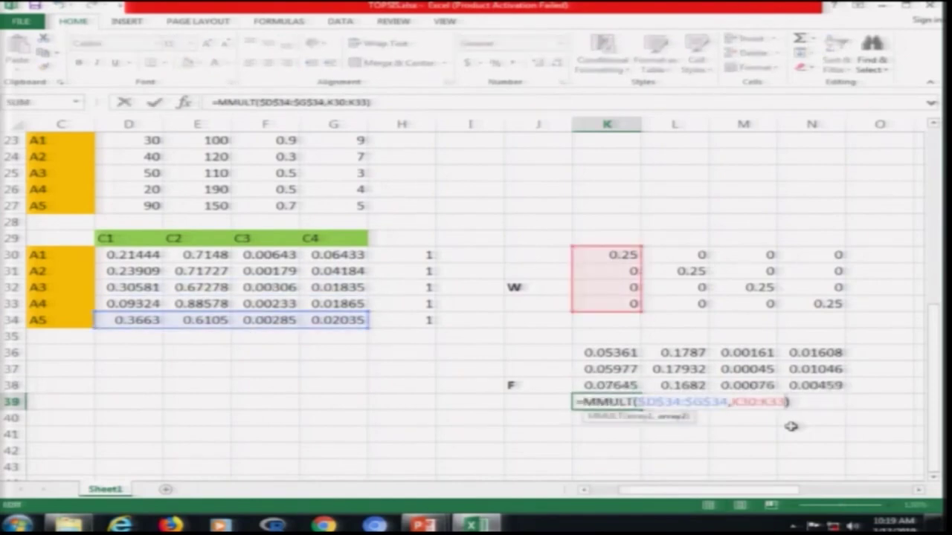
key("Left")
key("Left")
key("Left")
key("Left")
key("Right")
key("Right")
key("shift+Right")
key("shift+Right")
type("3")
key("Right")
key("Right")
key("Right")
key("Right")
key("Right")
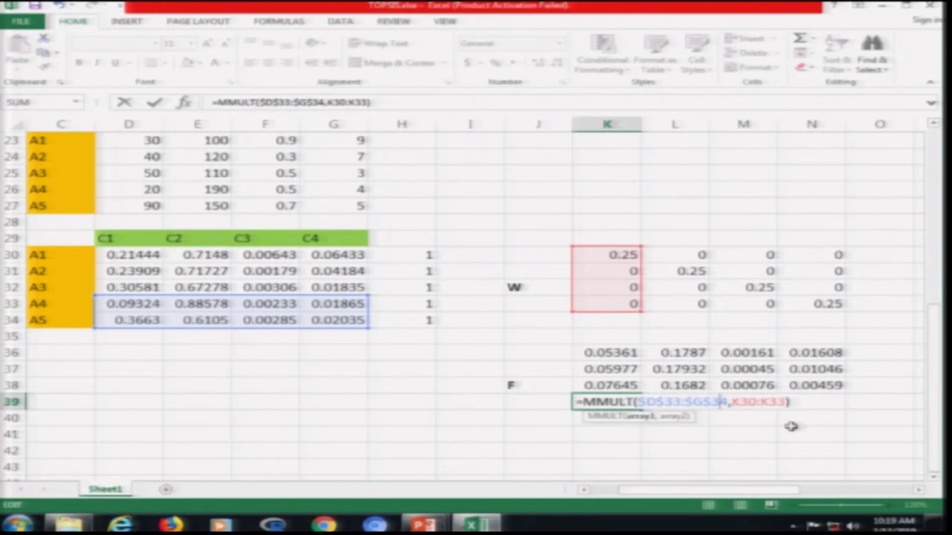
type("3")
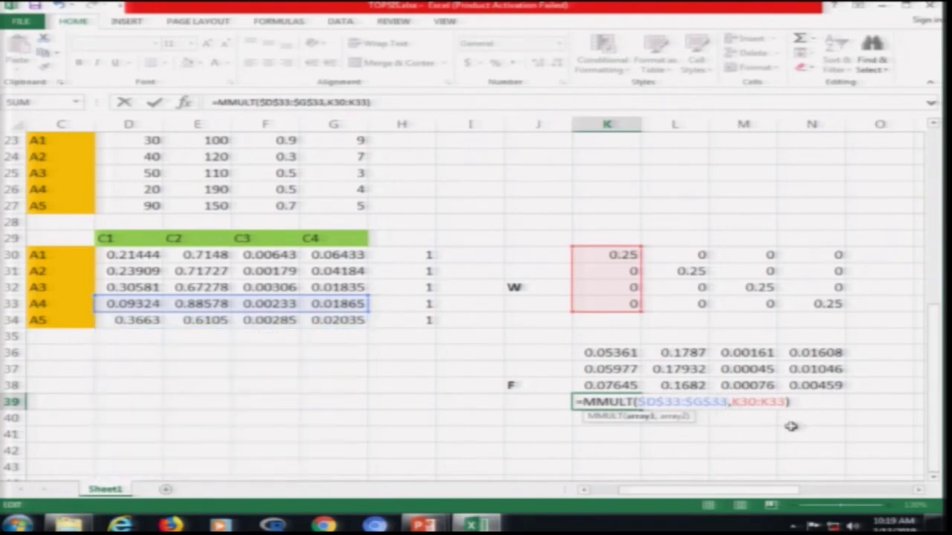
key("ctrl+shift+Return")
Step: Copy the corrected K39 formula across L39:N39 to complete the A4 row of F
key("ctrl+c")
key("Right")
key("shift+Right")
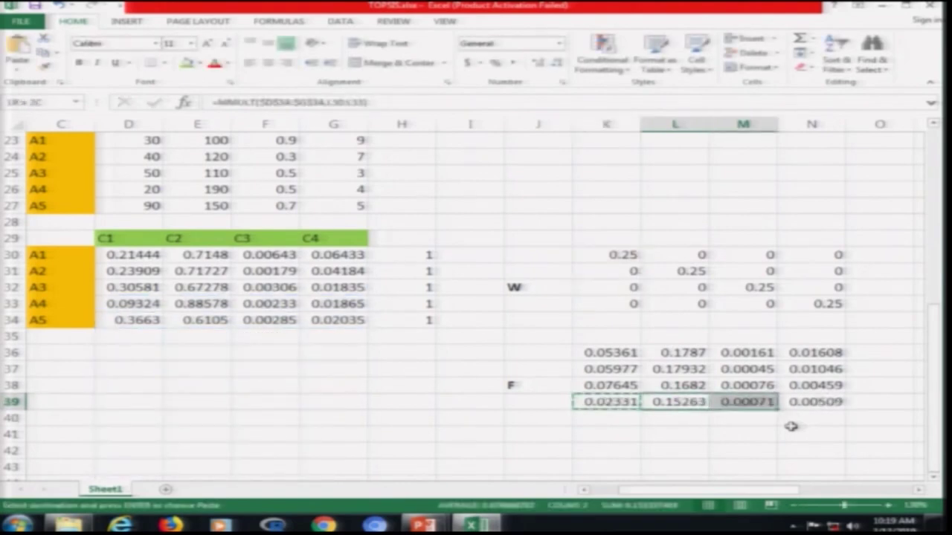
key("shift+Right")
key("ctrl+v")
key("Left")
key("Down")
key("Up")
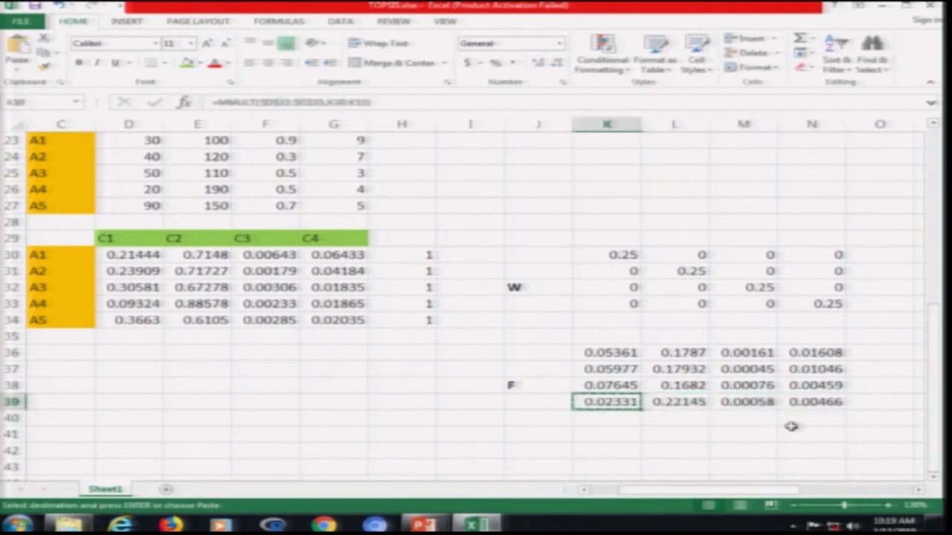
Step: Paste the K39 formula into K40 and change its first array to the A5 row, $D$34:$G$34
key("Down")
key("ctrl+v")
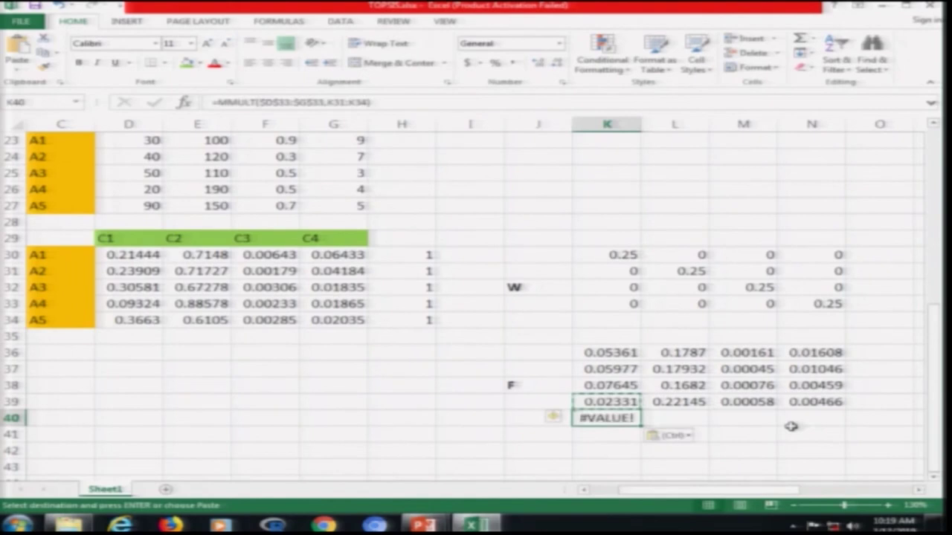
key("F2")
key("Left")
key("Left")
key("Left")
key("Left")
key("Left")
key("Left")
key("Left")
key("Left")
key("Left")
key("Left")
key("Left")
key("Left")
key("Left")
key("Left")
key("Left")
key("Left")
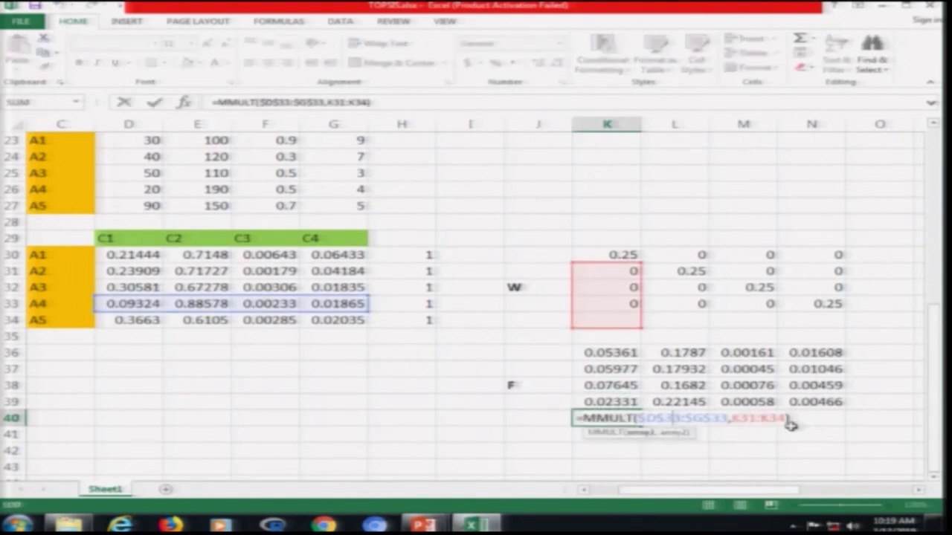
key("shift+Right")
type("4")
key("Right")
key("Right")
key("Right")
key("Right")
key("shift+Right")
type("4")
key("Right")
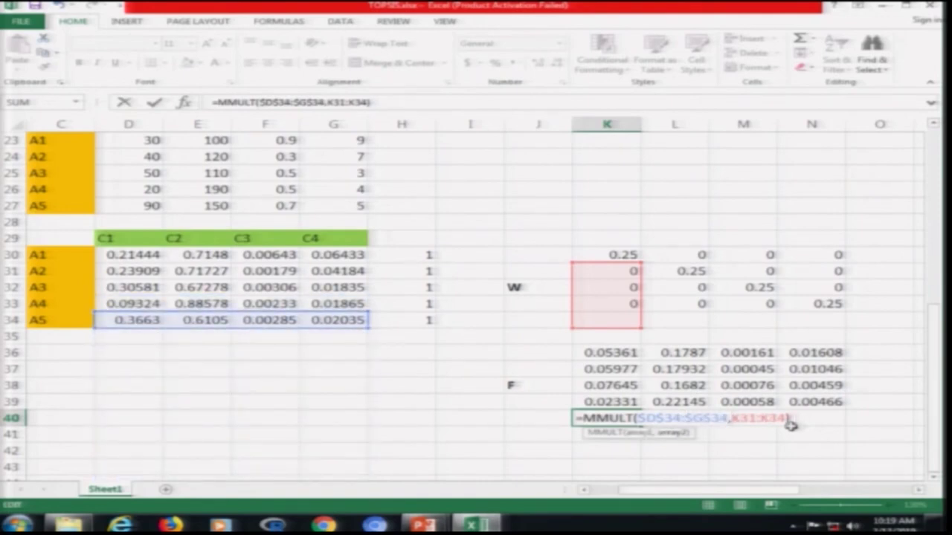
Step: Correct the second array in K40 to K30:K33 and enter the array formula
key("Right")
key("shift+Right")
type("0")
key("Right")
key("Right")
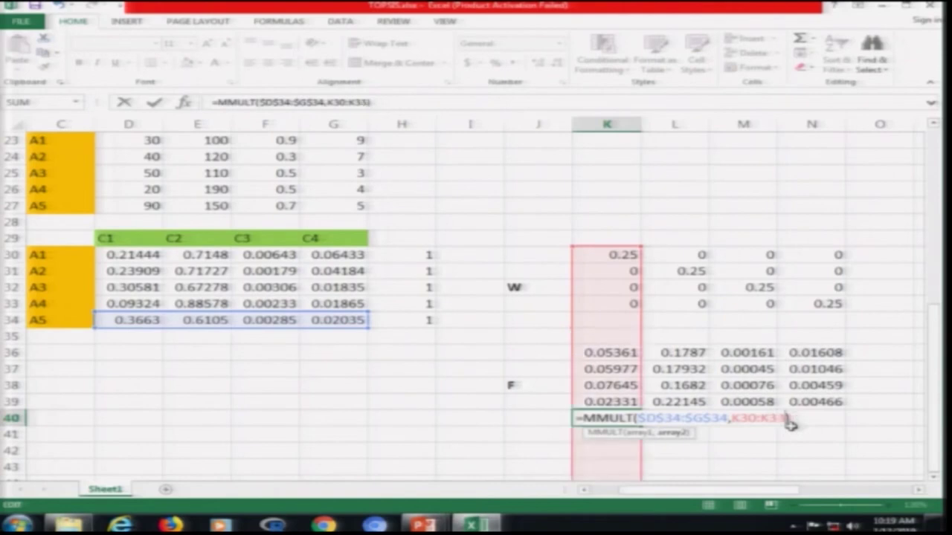
key("ctrl+shift+Return")
Step: Copy the K40 formula across L40:N40 to complete the A5 row of F
key("ctrl+c")
key("Right")
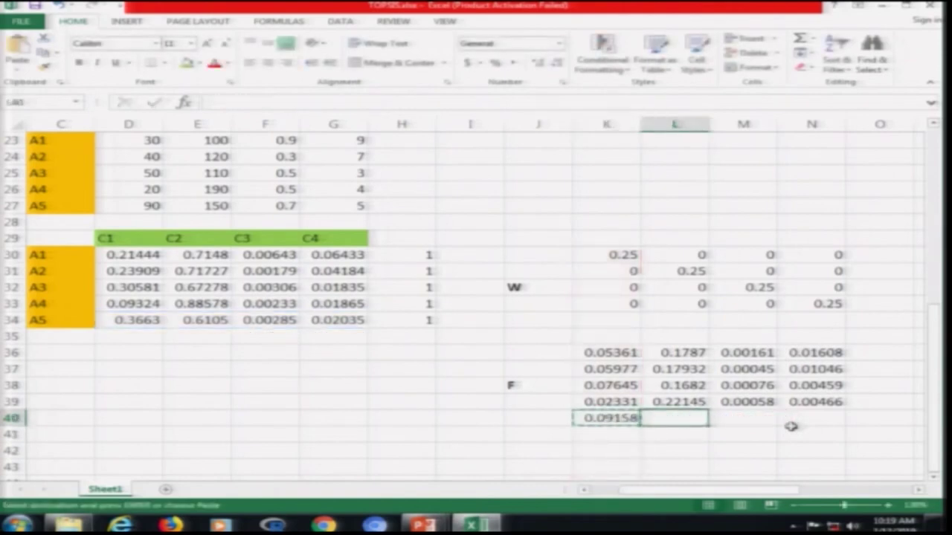
key("shift+Right")
key("shift+Right")
key("ctrl+v")
key("Escape")
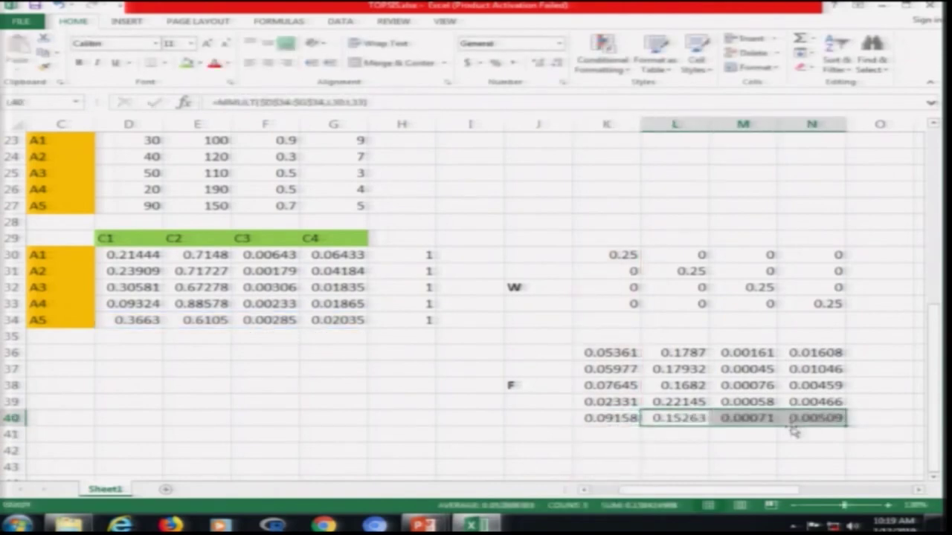
Step: Compare the first column of F, K36:K40, with the matrix on the PowerPoint VIKOR Step # 02 slide
key("Left")
key("Up")
key("Up")
key("Up")
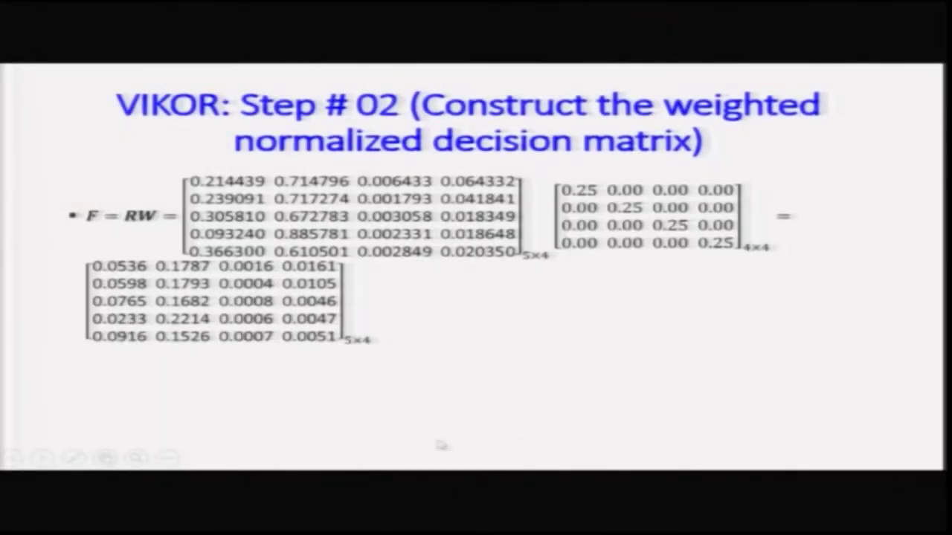
key("alt+Tab")
left_click(611, 386)
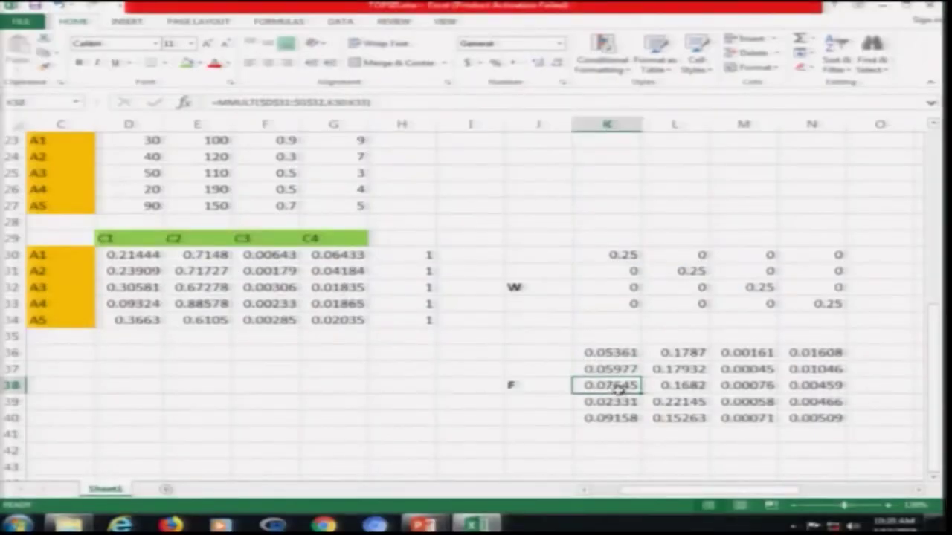
left_click(612, 402)
key("alt+Tab")
key("alt+Tab")
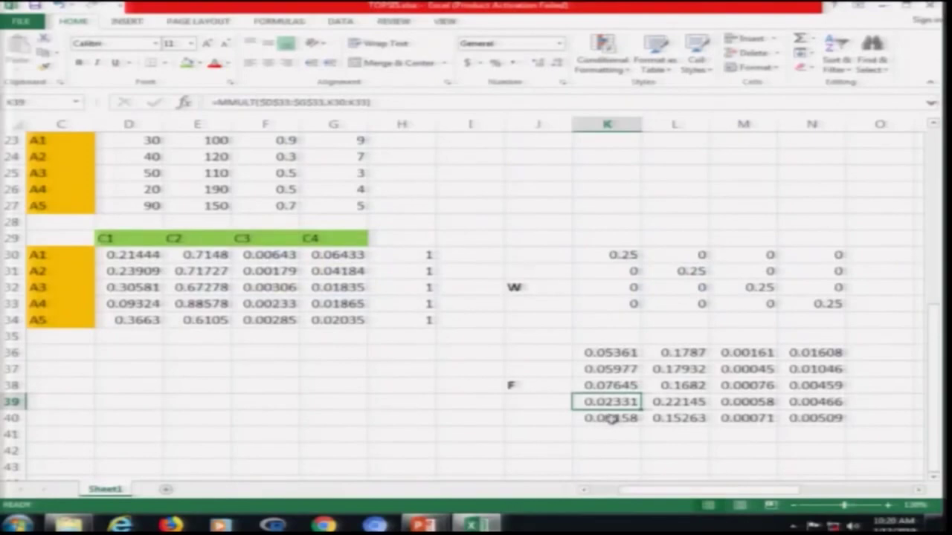
Step: Compare the second and third columns of F, L36:M40, with the matrix on the PowerPoint slide
left_click(683, 352)
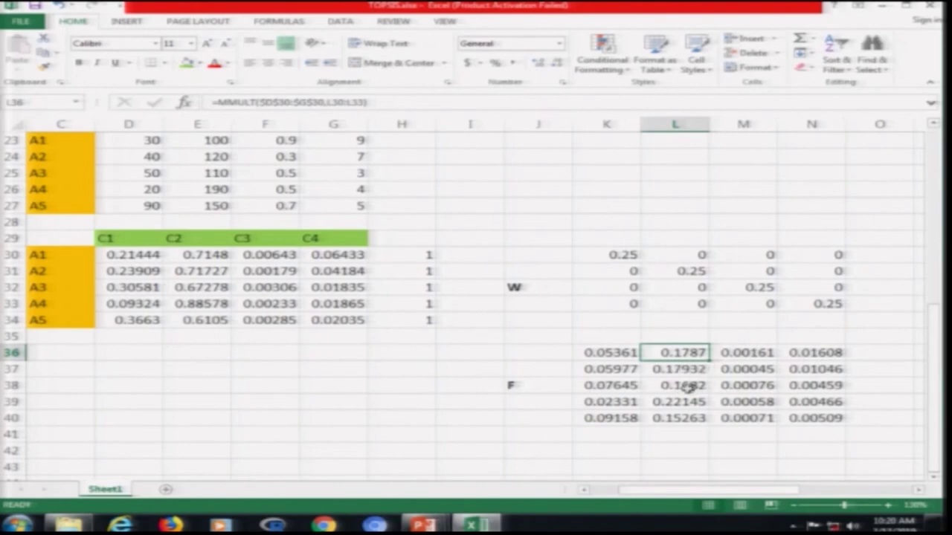
key("alt+Tab")
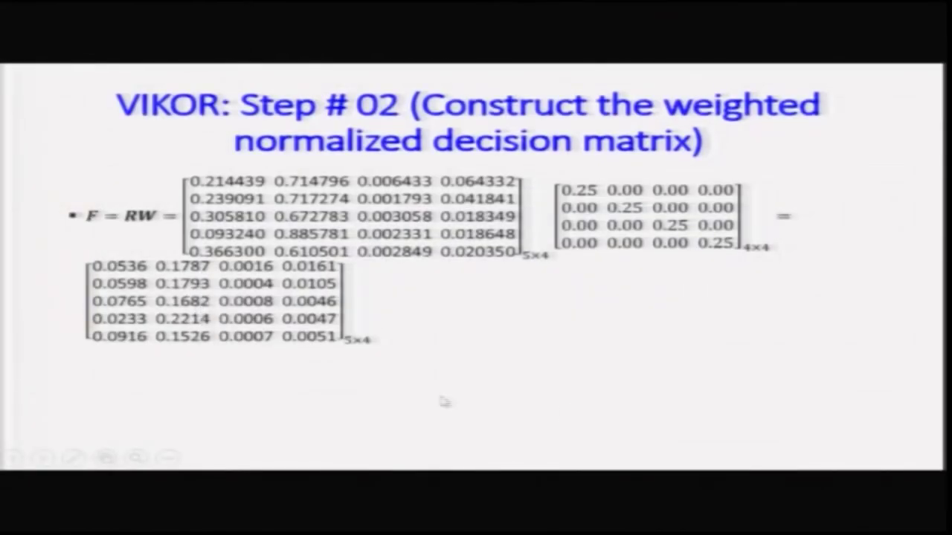
key("alt+Tab")
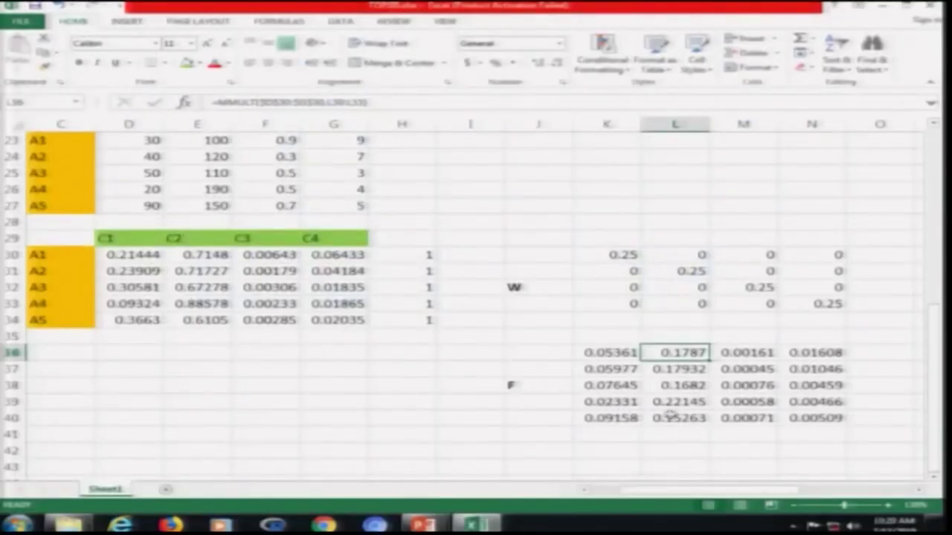
left_click(746, 352)
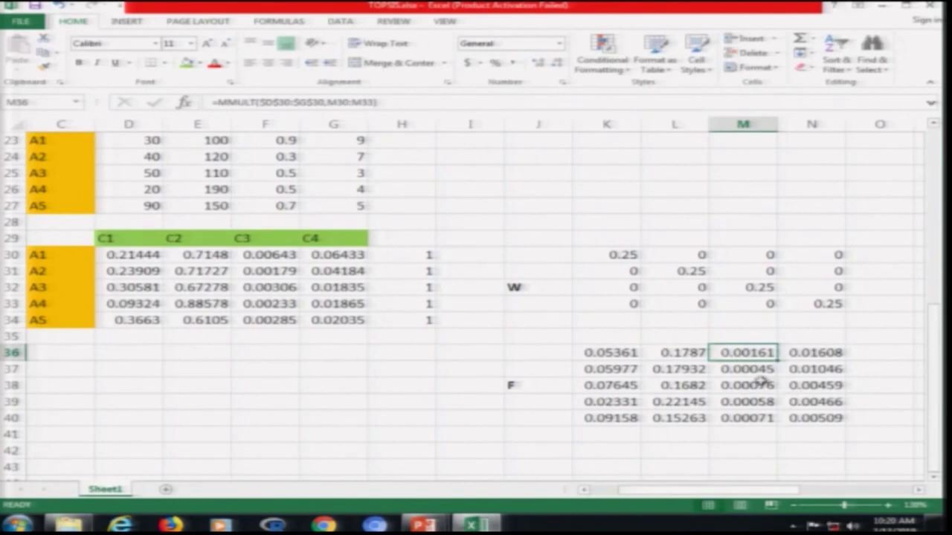
key("alt+Tab")
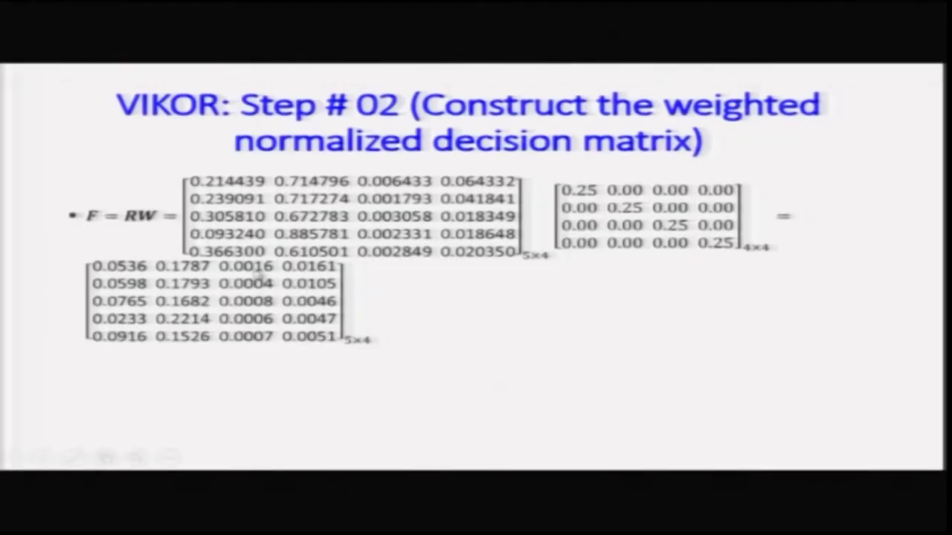
key("alt+Tab")
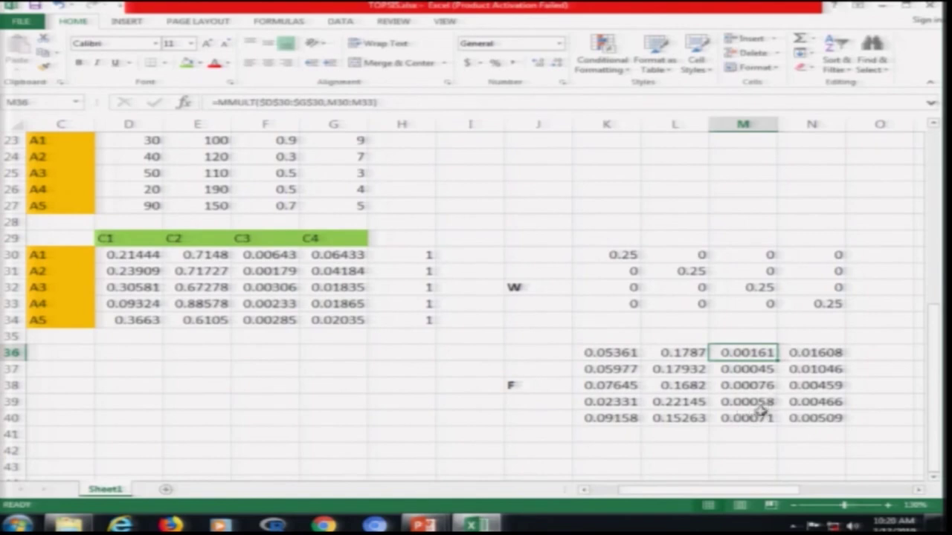
key("alt+Tab")
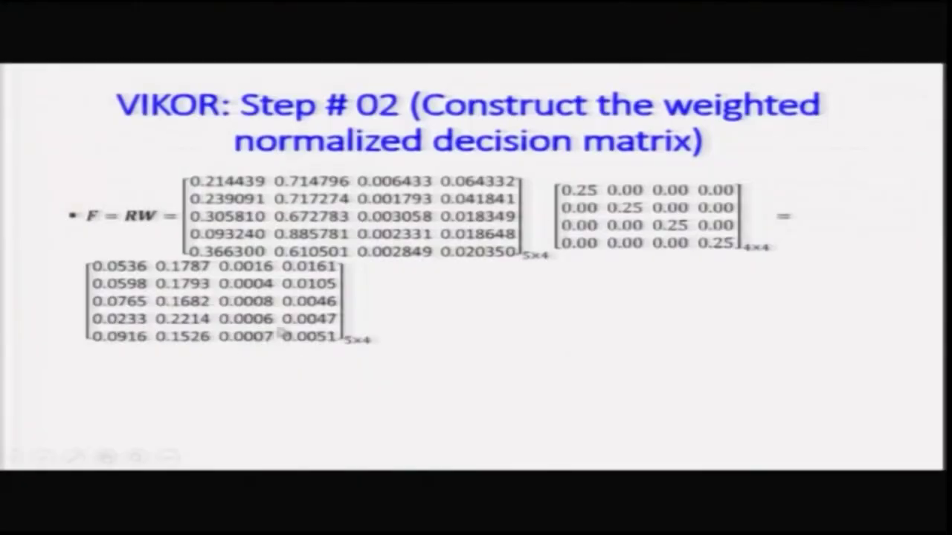
key("alt+Tab")
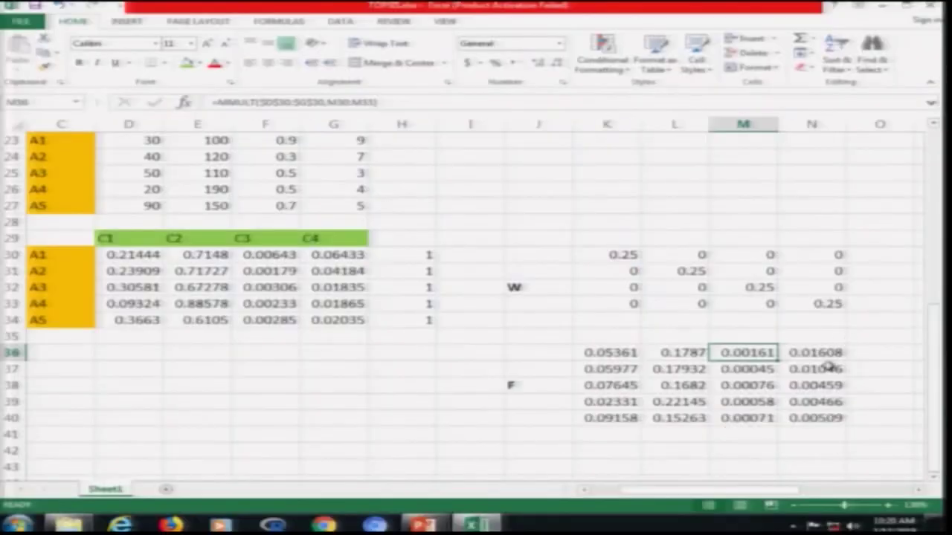
Step: Check the fourth column of F against the PowerPoint slide and advance to VIKOR Step # 03 on the maximum/best criterion values
key("alt+Tab")
key("alt+Tab")
key("alt+Tab")
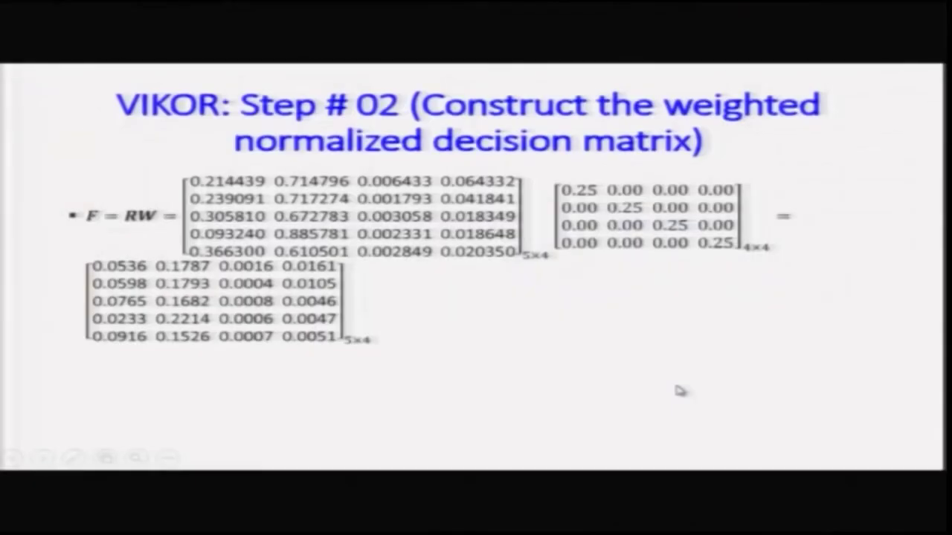
left_click(681, 390)
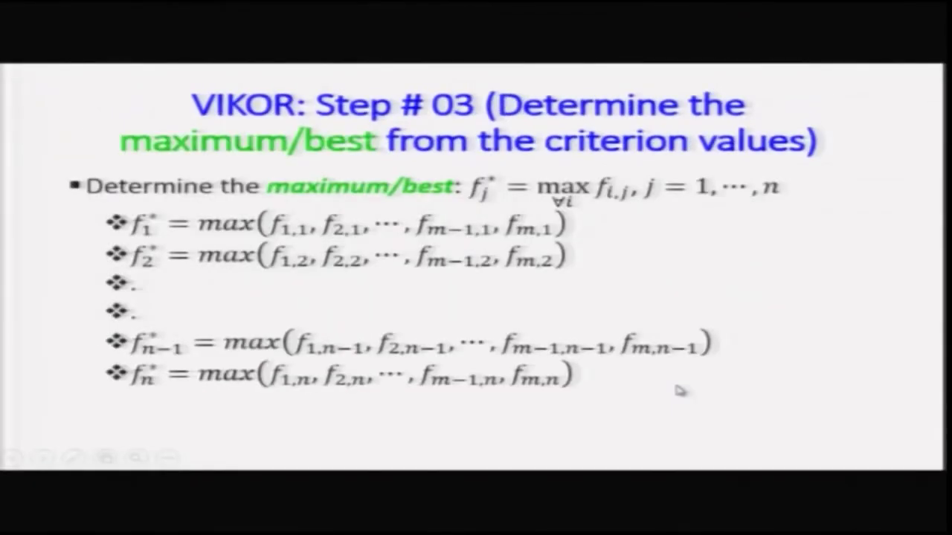